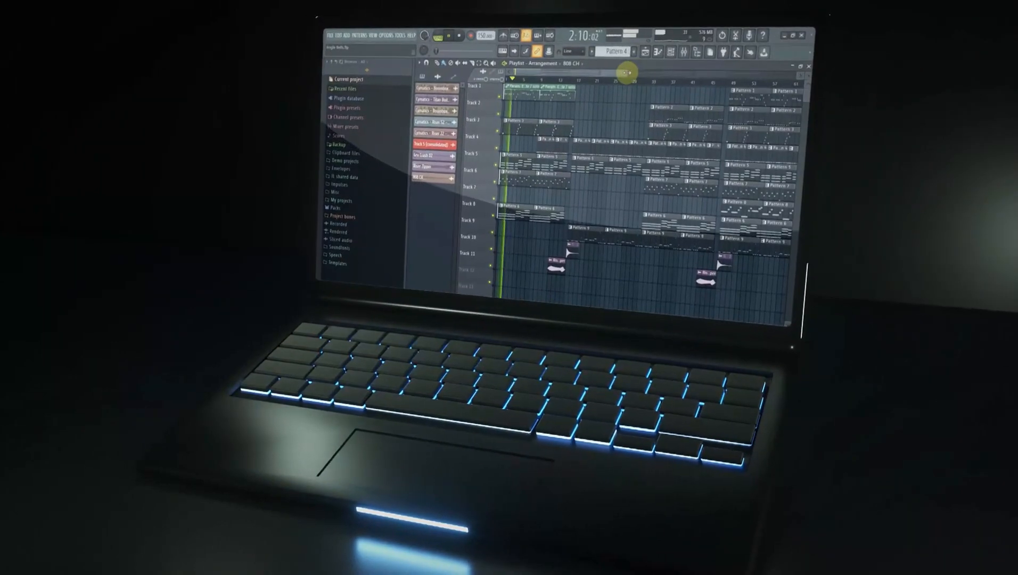
{"action": "left_click_drag", "start_coordinate": [625, 73], "coordinate": [657, 69]}
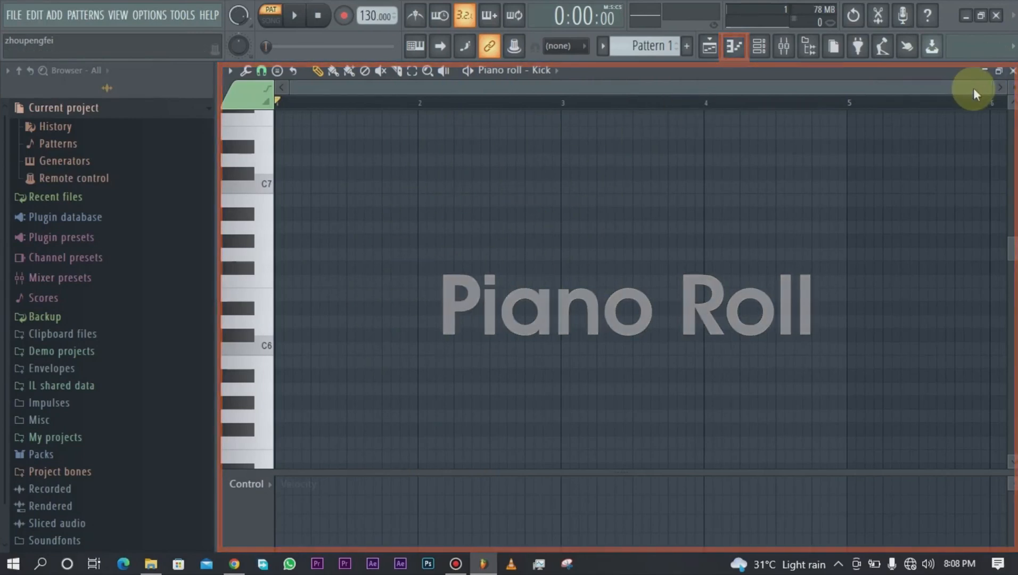
{"action": "left_click_drag", "start_coordinate": [985, 87], "coordinate": [844, 104]}
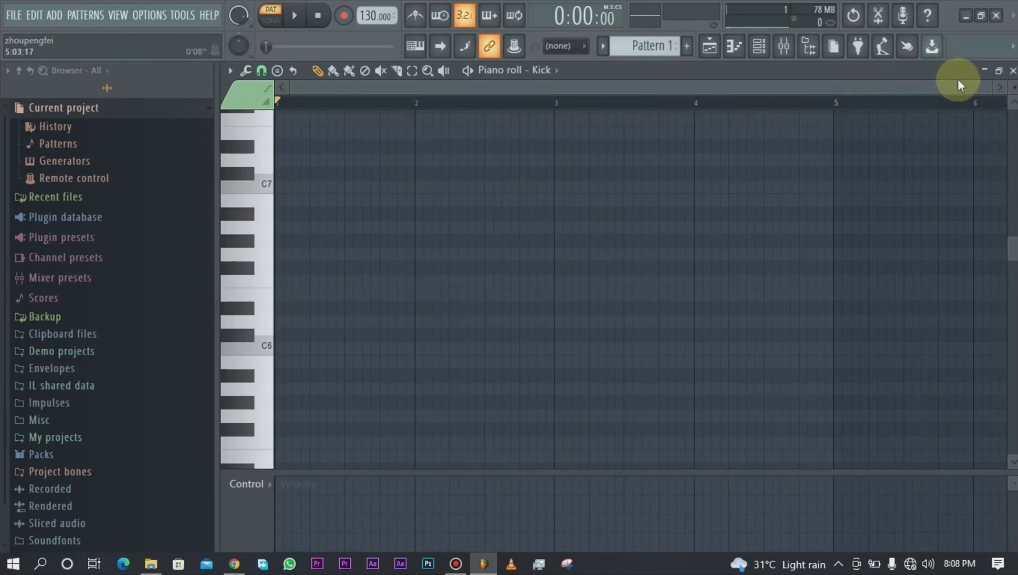
{"action": "left_click_drag", "start_coordinate": [989, 88], "coordinate": [974, 88]}
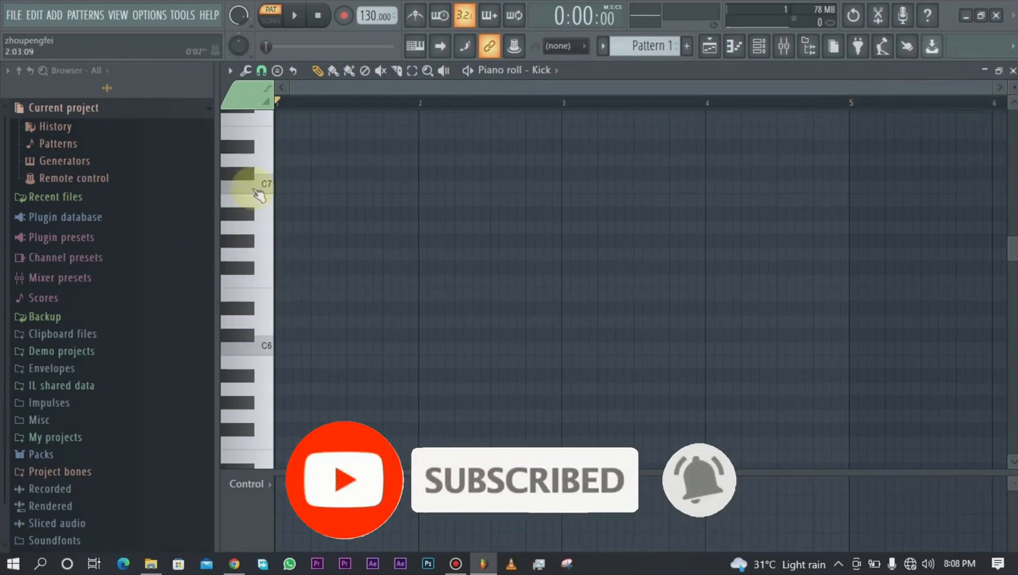
- Look over the piano roll options, examining the score and MIDI file commands and the note editing commands
{"action": "left_click", "coordinate": [231, 71]}
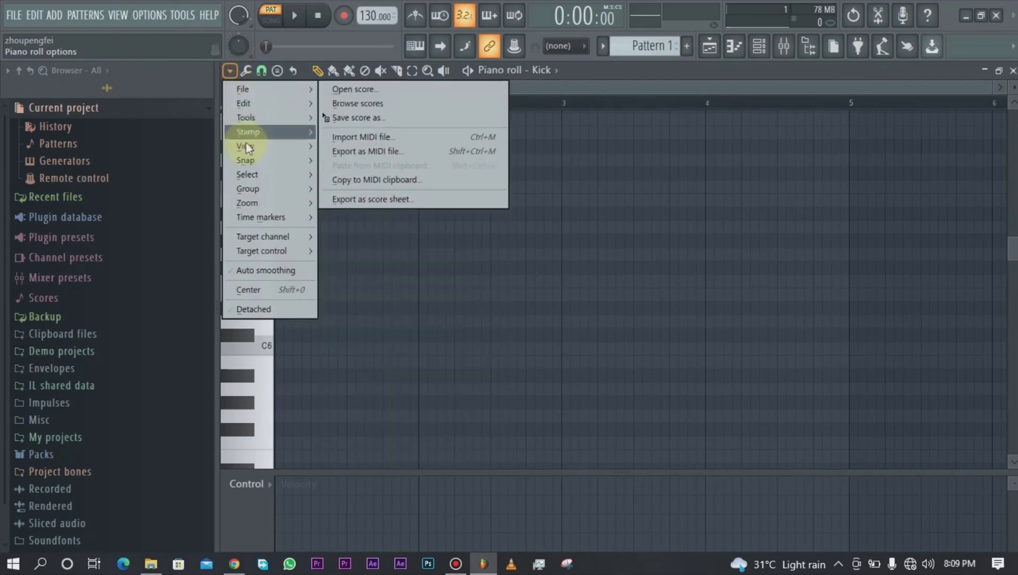
{"action": "left_click", "coordinate": [399, 61]}
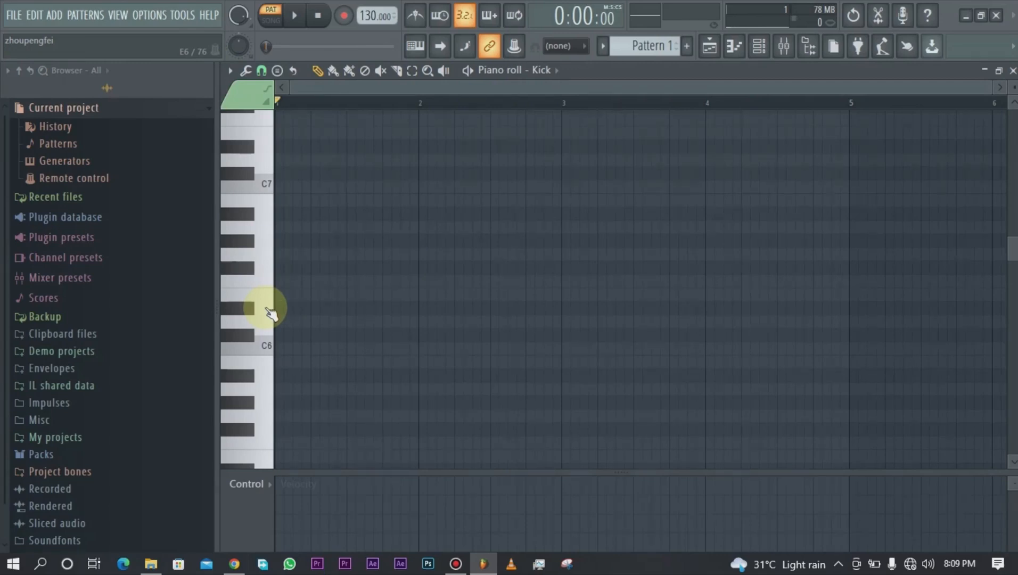
{"action": "left_click", "coordinate": [228, 71]}
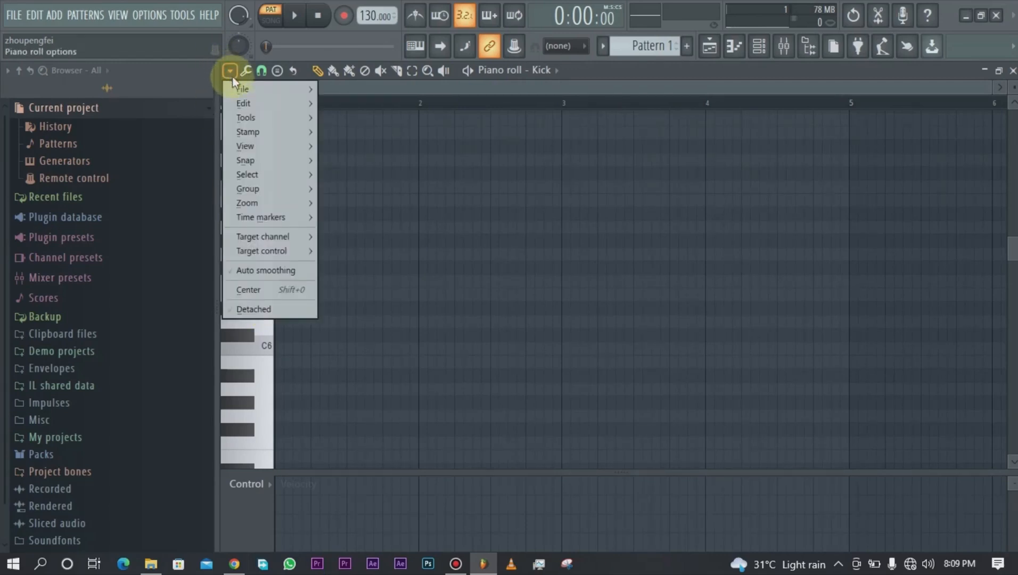
{"action": "mouse_move", "coordinate": [251, 85]}
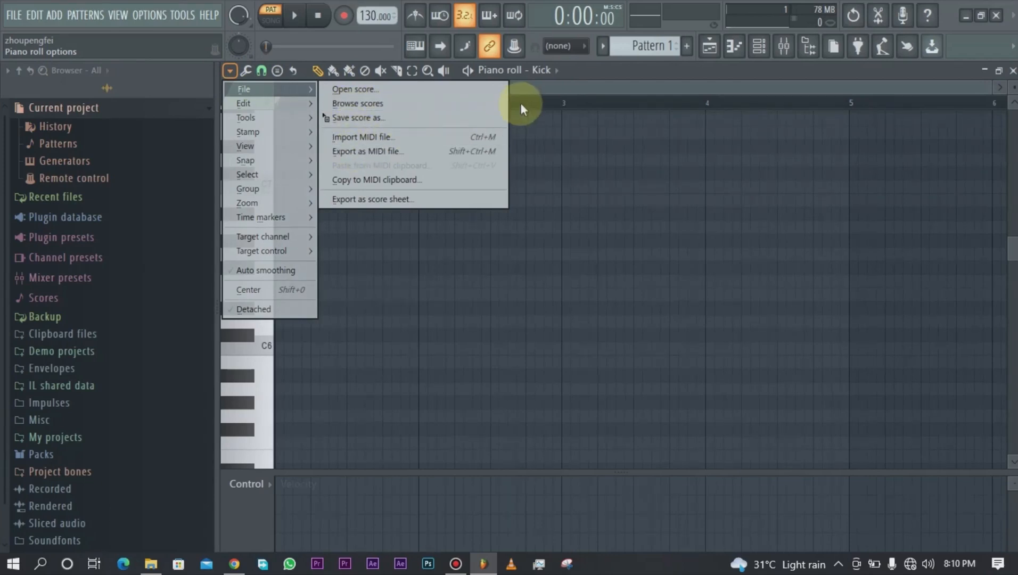
{"action": "mouse_move", "coordinate": [255, 106]}
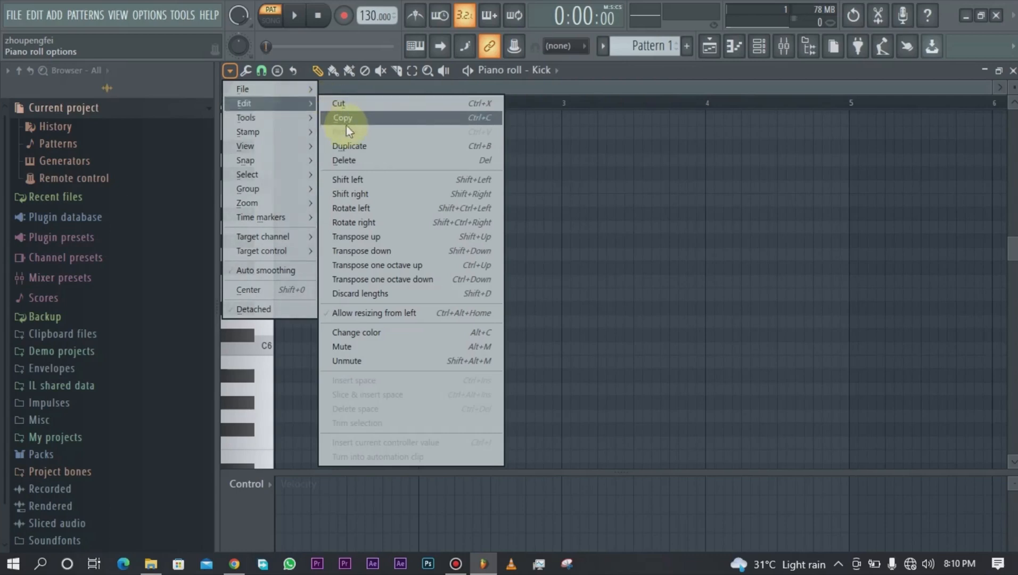
{"action": "left_click", "coordinate": [357, 195]}
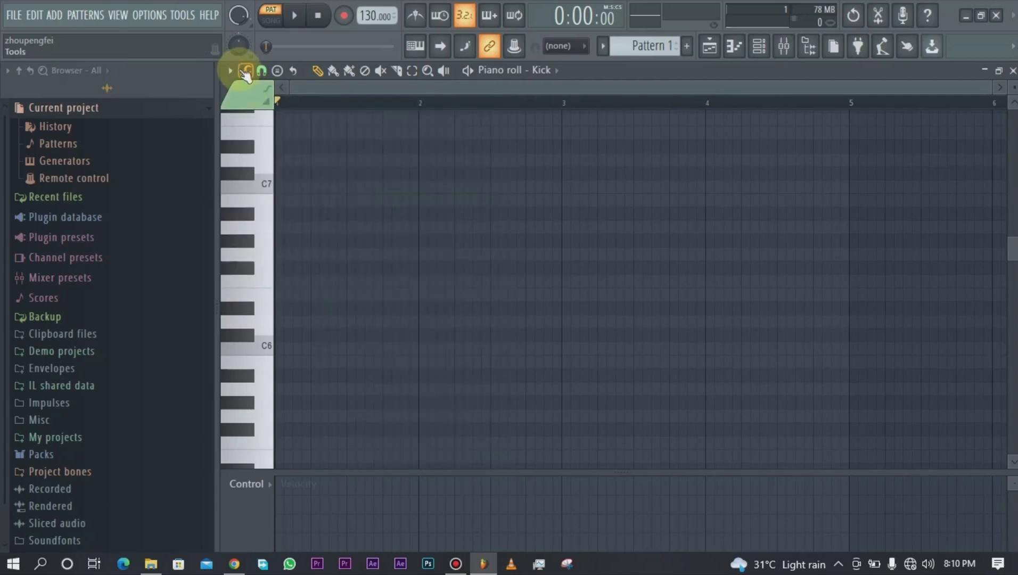
- Examine the piano roll's note-processing tools and compare the quick-access list with the same group in the main options
{"action": "left_click", "coordinate": [245, 70]}
{"action": "left_click", "coordinate": [245, 71]}
{"action": "left_click", "coordinate": [244, 71]}
{"action": "left_click", "coordinate": [244, 72]}
{"action": "left_click", "coordinate": [230, 71]}
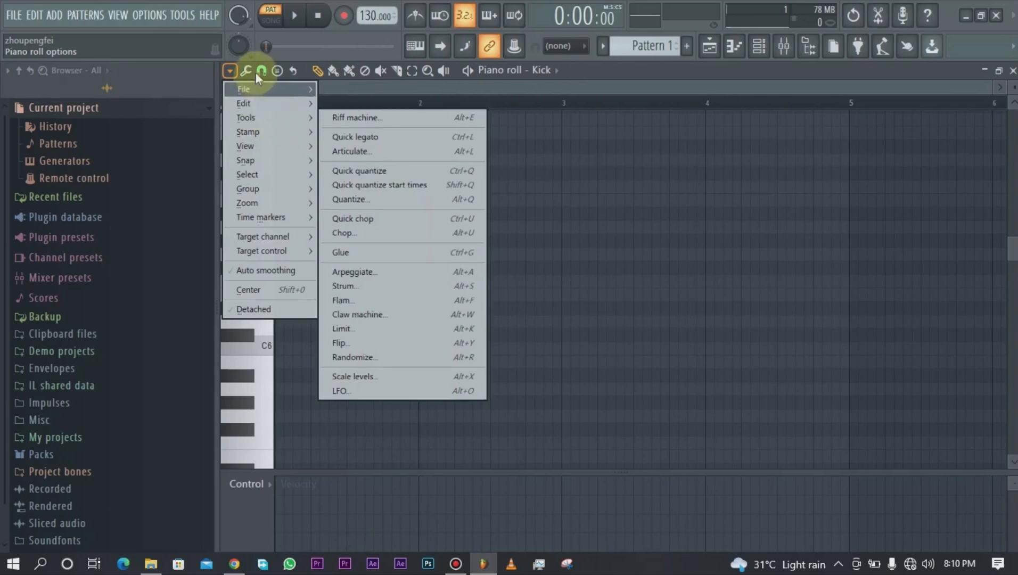
{"action": "left_click", "coordinate": [249, 70]}
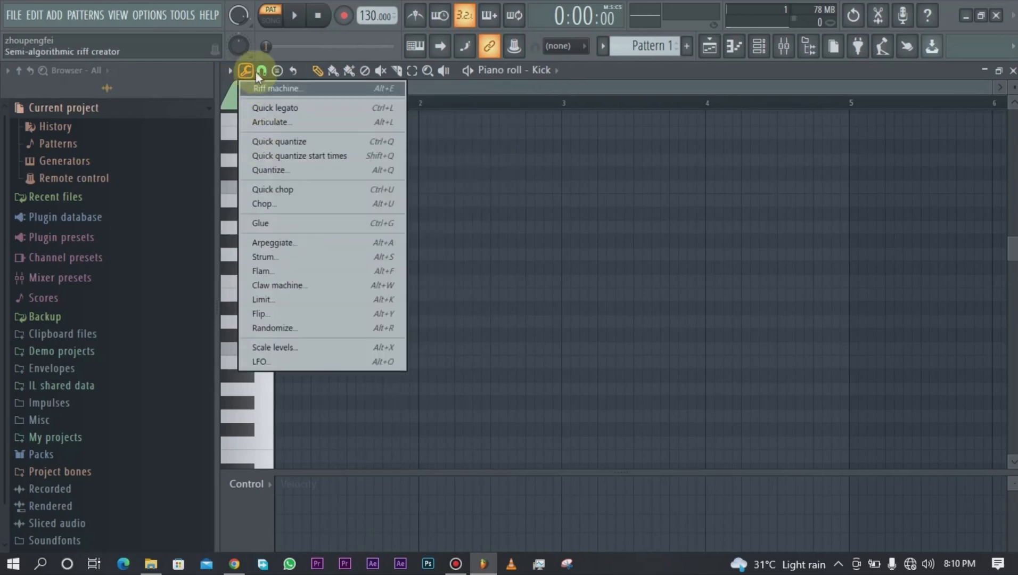
- Examine the snap-to-grid settings and compare the quick-access list with the Snap choices in the piano roll options
{"action": "left_click", "coordinate": [261, 71]}
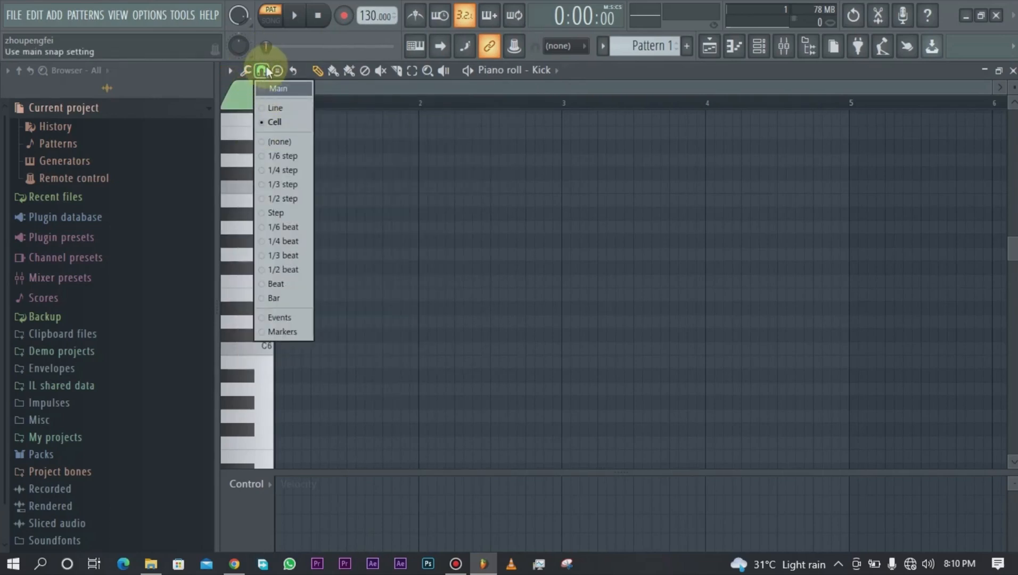
{"action": "left_click", "coordinate": [262, 70]}
{"action": "left_click", "coordinate": [262, 70]}
{"action": "left_click", "coordinate": [230, 70]}
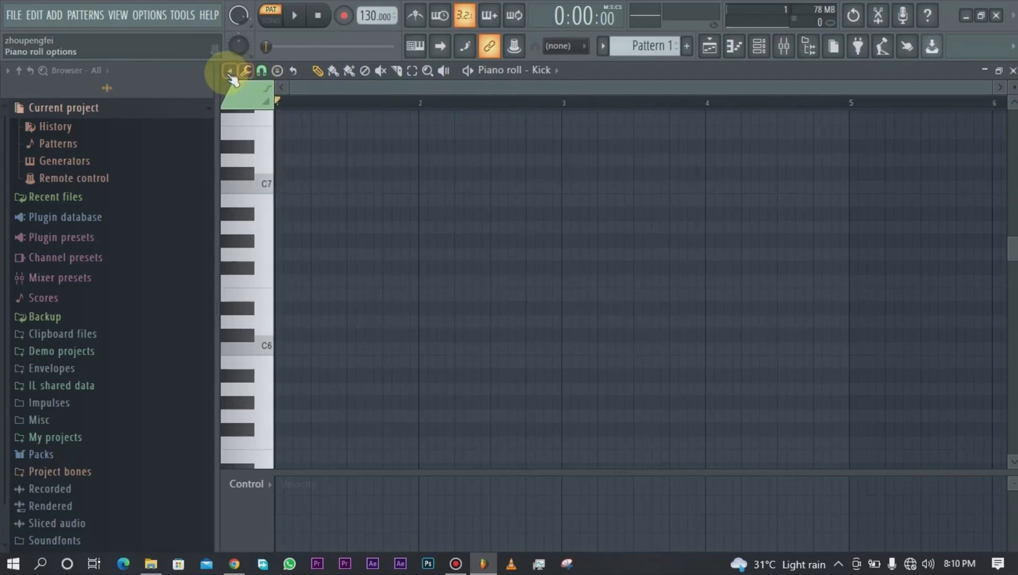
{"action": "left_click", "coordinate": [230, 70]}
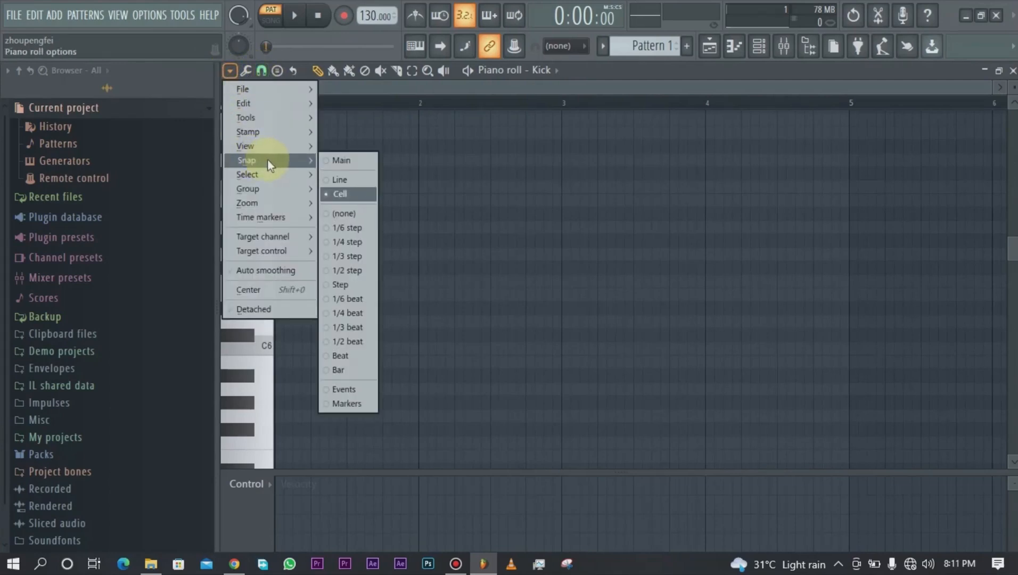
{"action": "left_click", "coordinate": [261, 70]}
{"action": "left_click", "coordinate": [261, 70]}
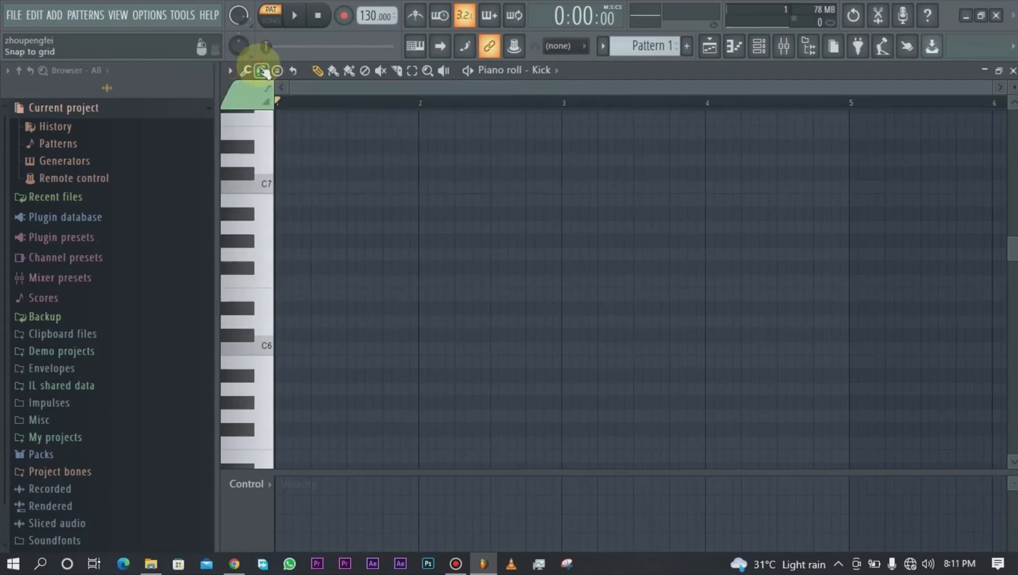
- Examine the chord, scale and percussion stamps and compare them with the Stamp choices in the piano roll options
{"action": "left_click", "coordinate": [277, 71]}
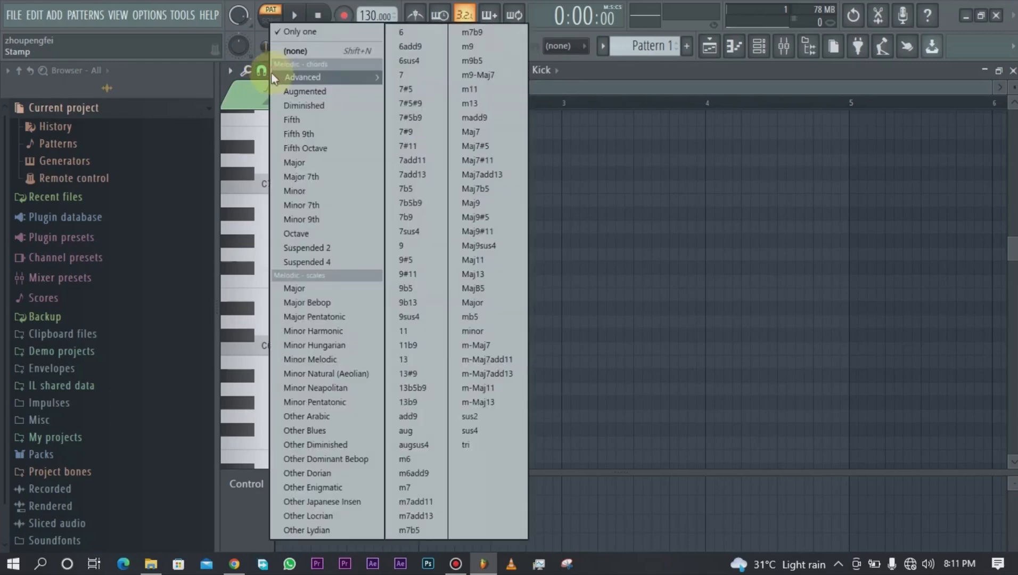
{"action": "left_click", "coordinate": [262, 71]}
{"action": "left_click", "coordinate": [266, 74]}
{"action": "left_click", "coordinate": [276, 71]}
{"action": "left_click", "coordinate": [229, 71]}
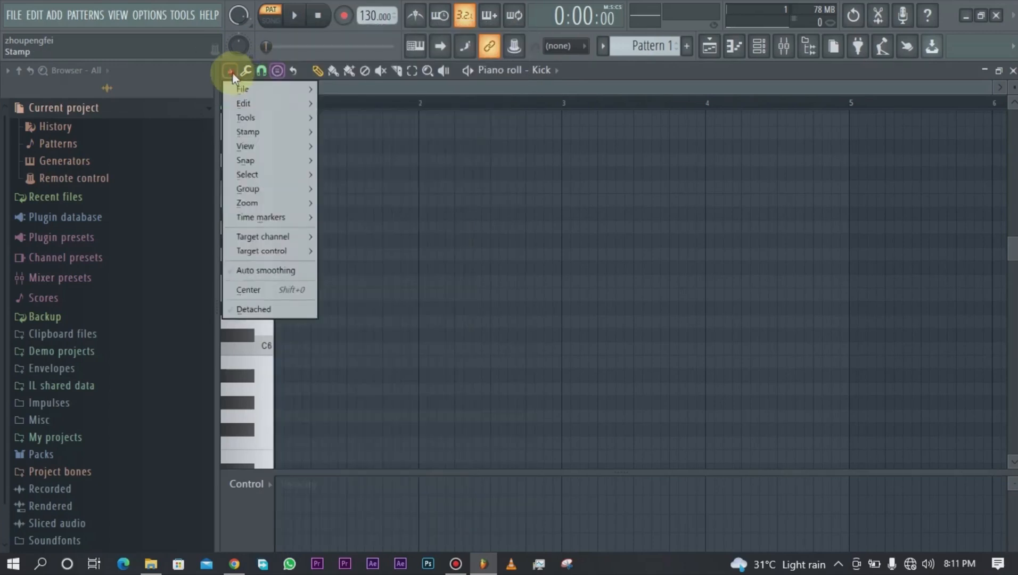
{"action": "mouse_move", "coordinate": [269, 132]}
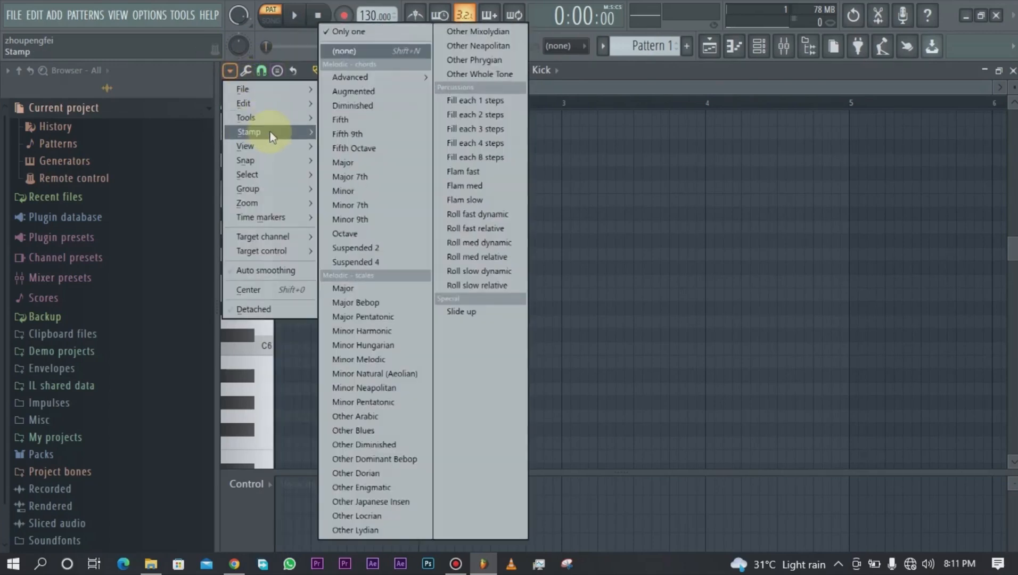
{"action": "left_click", "coordinate": [269, 79]}
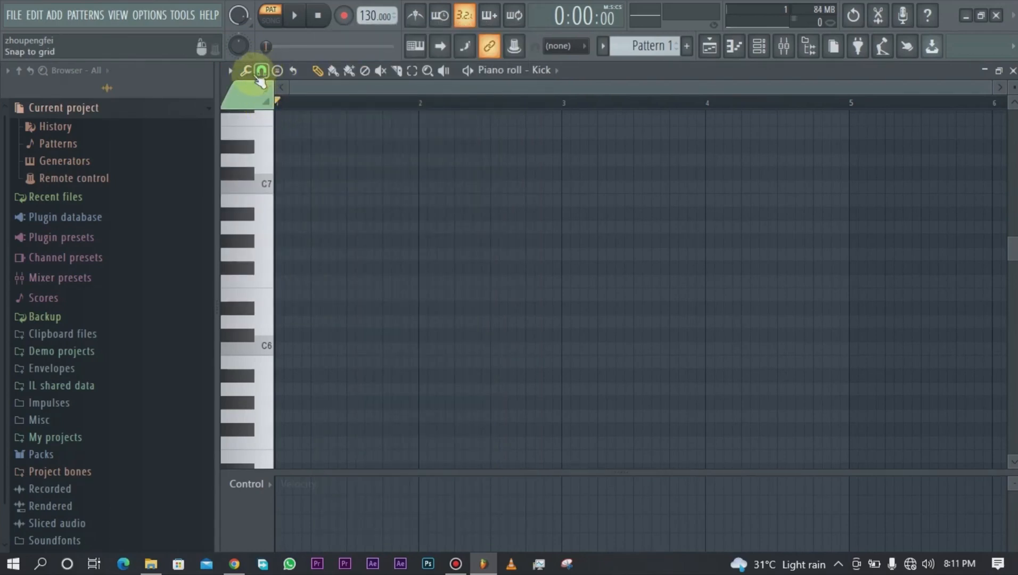
{"action": "left_click", "coordinate": [230, 71]}
{"action": "left_click", "coordinate": [230, 73]}
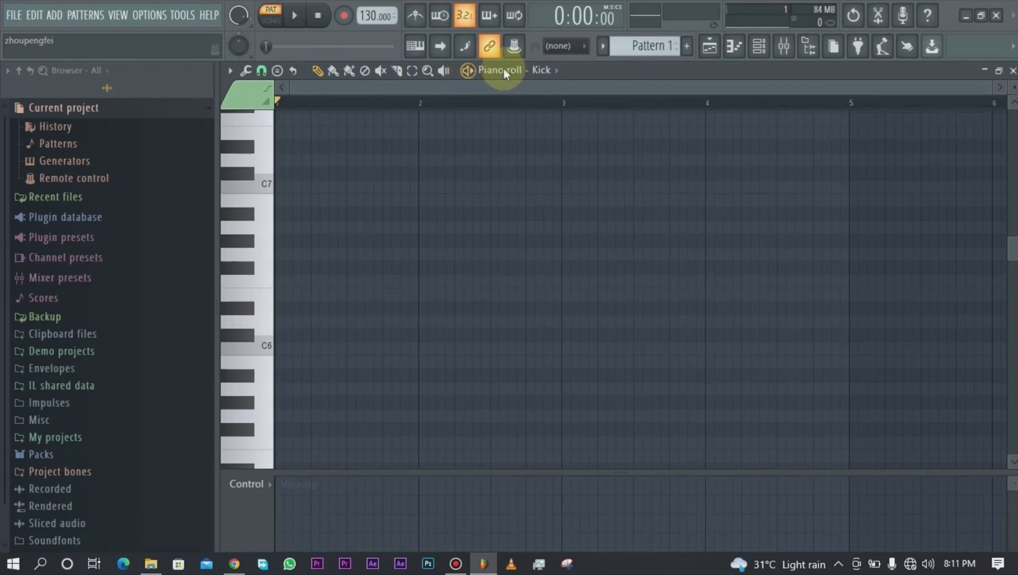
- Review the piano roll's target channel choices and compare them with the instruments in the Channel rack, keeping Kick as the target
{"action": "left_click", "coordinate": [547, 71]}
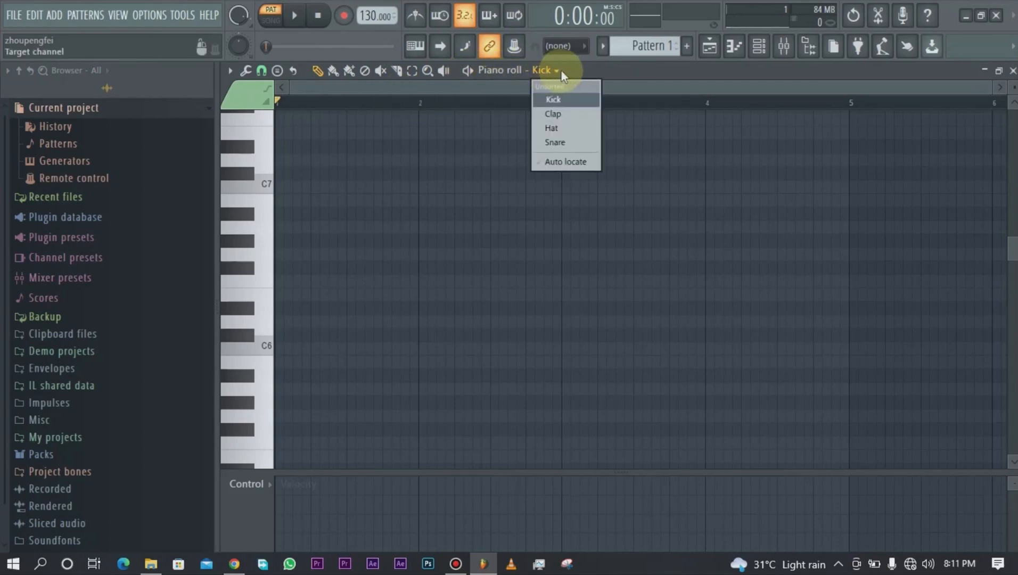
{"action": "left_click", "coordinate": [559, 74]}
{"action": "left_click", "coordinate": [555, 73]}
{"action": "left_click", "coordinate": [559, 72]}
{"action": "left_click", "coordinate": [557, 71]}
{"action": "left_click", "coordinate": [561, 75]}
{"action": "left_click", "coordinate": [558, 73]}
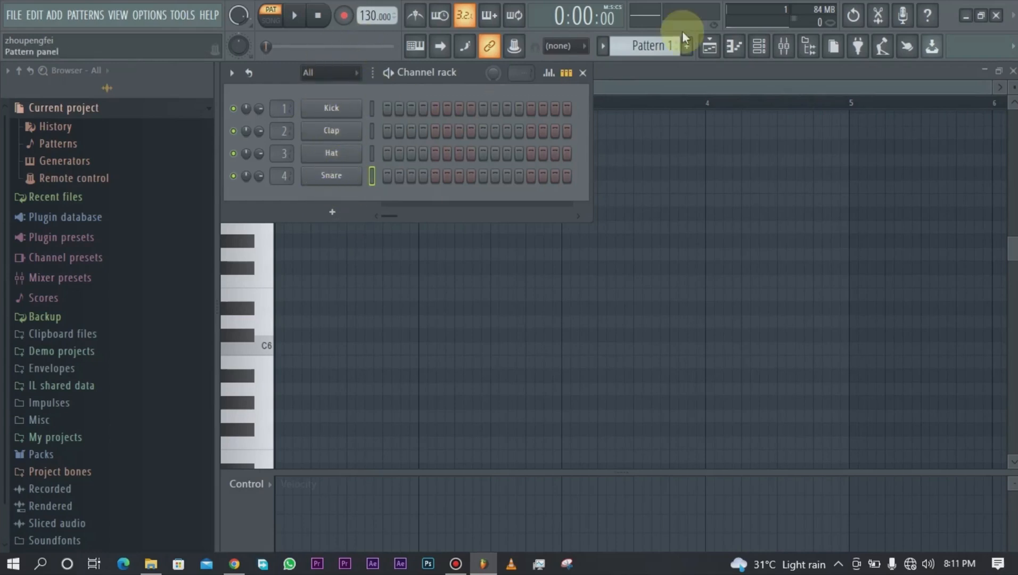
{"action": "left_click", "coordinate": [630, 78]}
{"action": "left_click", "coordinate": [542, 70]}
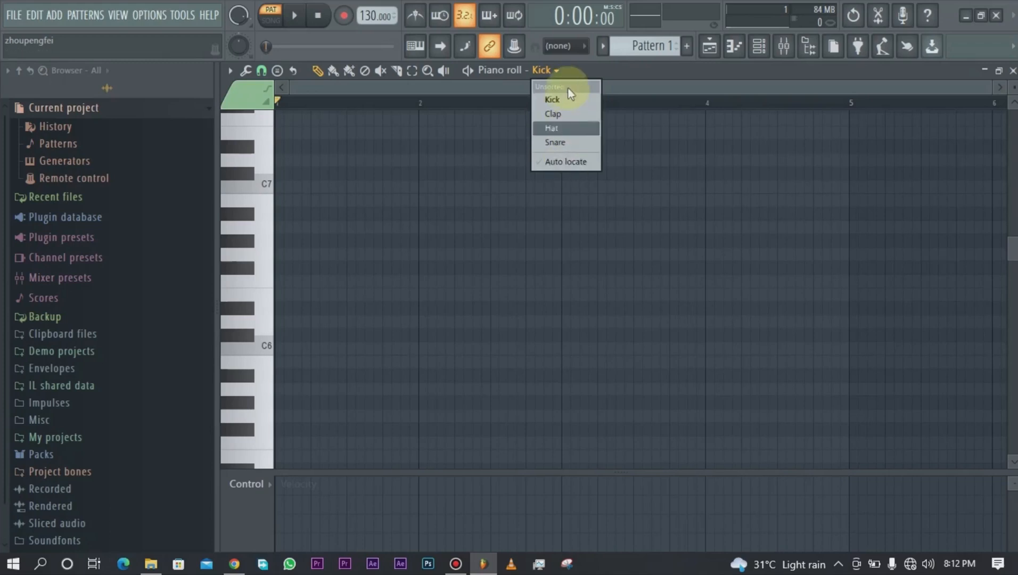
{"action": "left_click", "coordinate": [637, 83]}
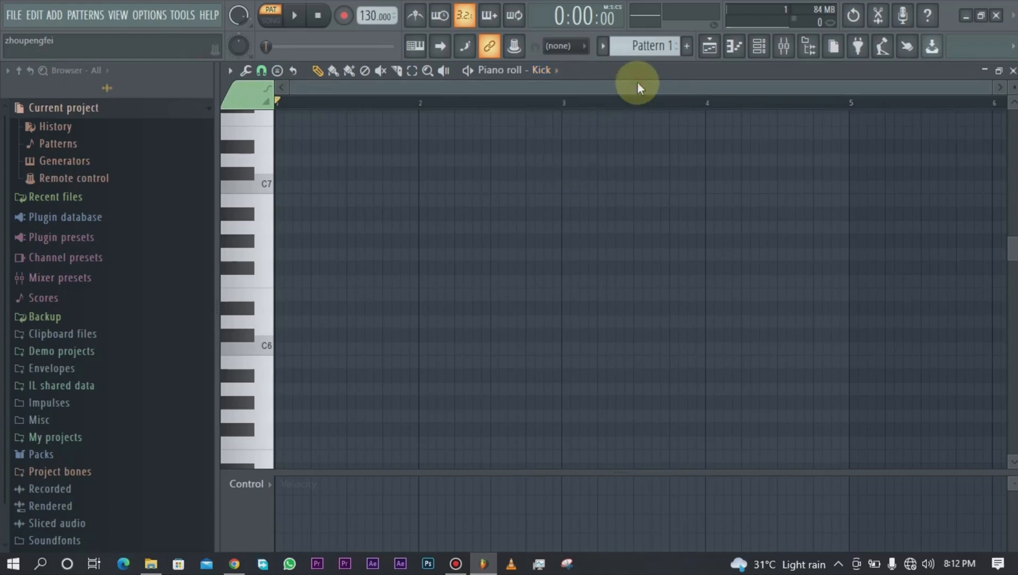
- Draw a C#7 note 12 steps long at the start of bar 1 in color group 1
{"action": "left_click", "coordinate": [243, 95]}
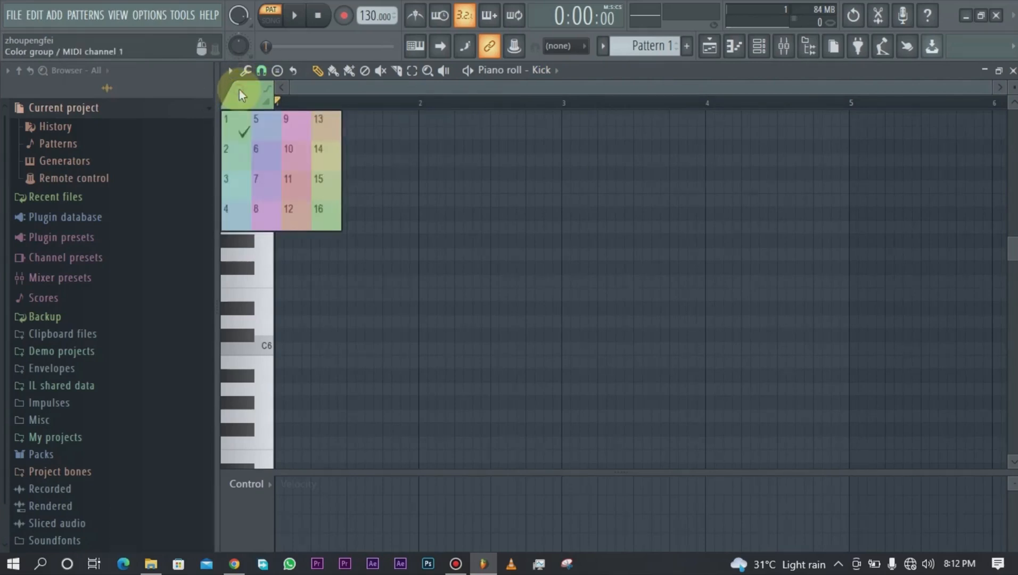
{"action": "left_click", "coordinate": [248, 95]}
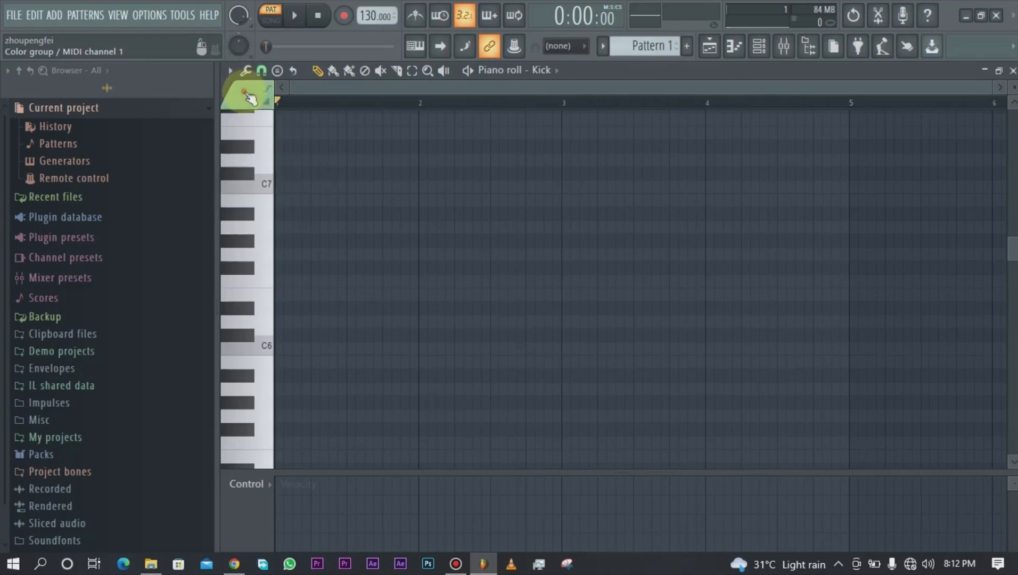
{"action": "left_click", "coordinate": [299, 172]}
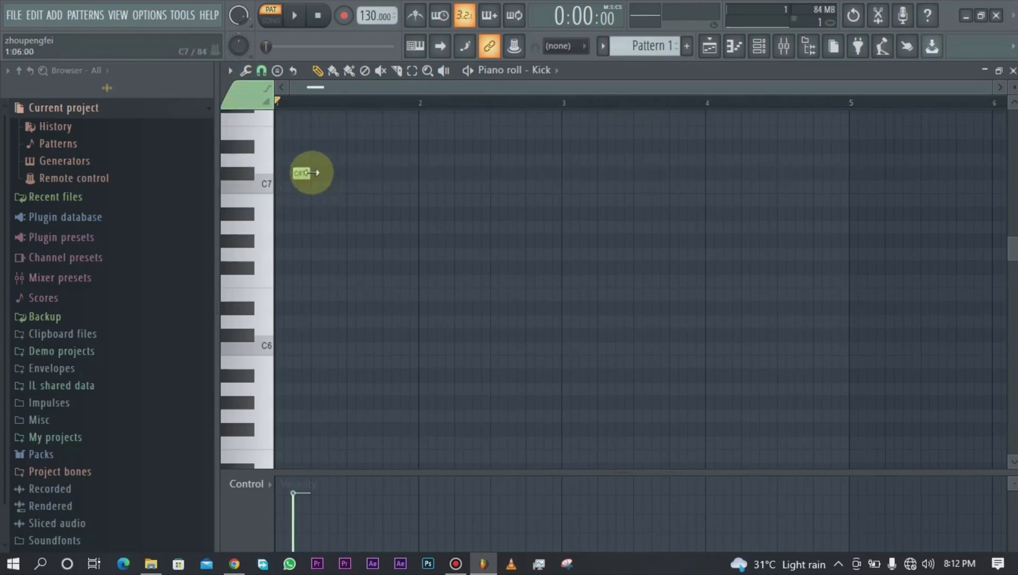
{"action": "left_click_drag", "start_coordinate": [300, 172], "coordinate": [339, 175]}
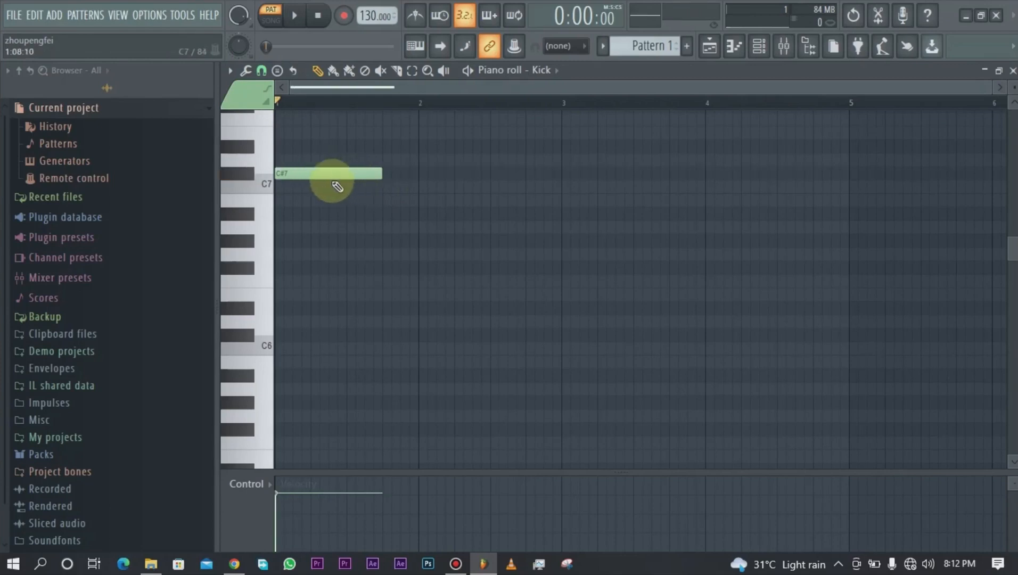
- Switch to color group 5 and draw a 12-step D7 note starting at the beginning of bar 1
{"action": "left_click", "coordinate": [241, 81]}
{"action": "left_click", "coordinate": [263, 130]}
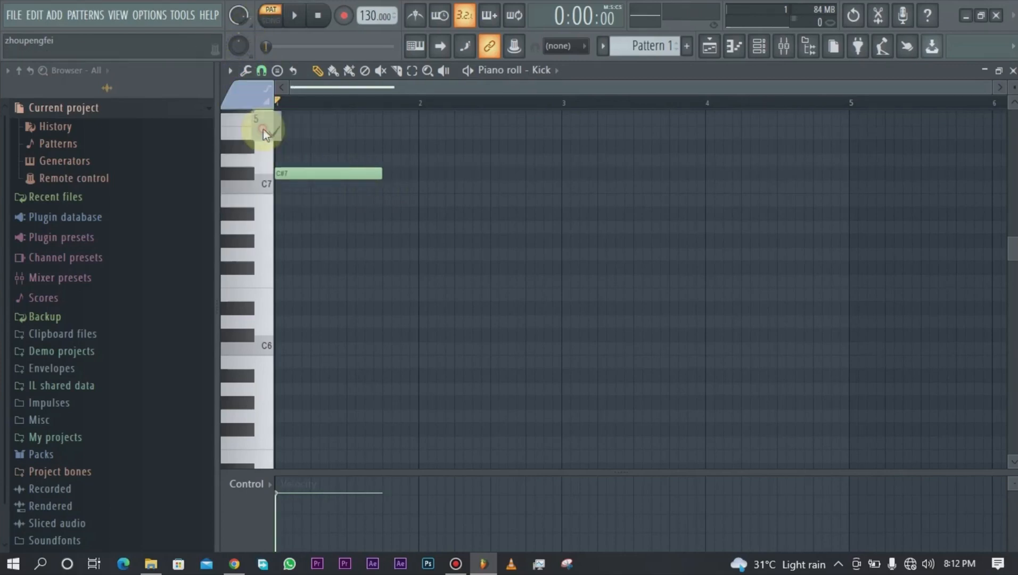
{"action": "left_click", "coordinate": [300, 158]}
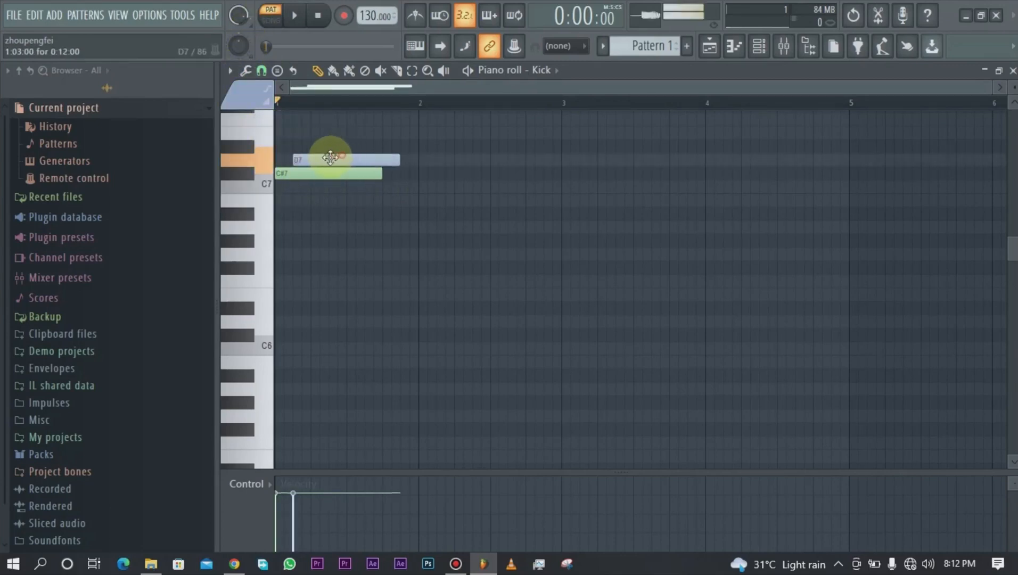
{"action": "left_click_drag", "start_coordinate": [329, 158], "coordinate": [312, 159]}
- Switch to color group 11 and draw a 12-step C7 note starting at the beginning of bar 1
{"action": "left_click", "coordinate": [241, 95]}
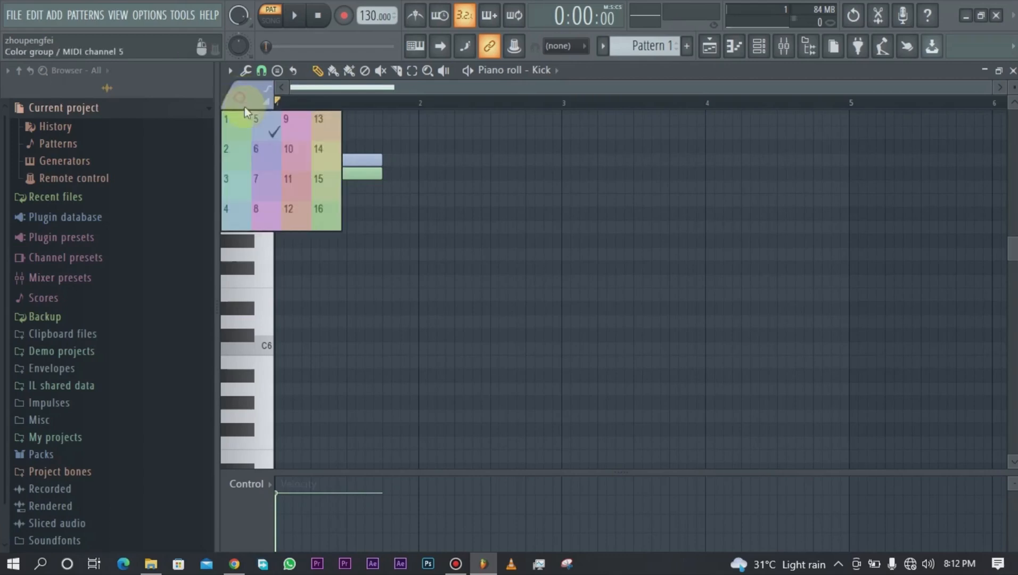
{"action": "left_click", "coordinate": [294, 185]}
{"action": "left_click", "coordinate": [336, 187]}
{"action": "left_click_drag", "start_coordinate": [358, 187], "coordinate": [291, 190]}
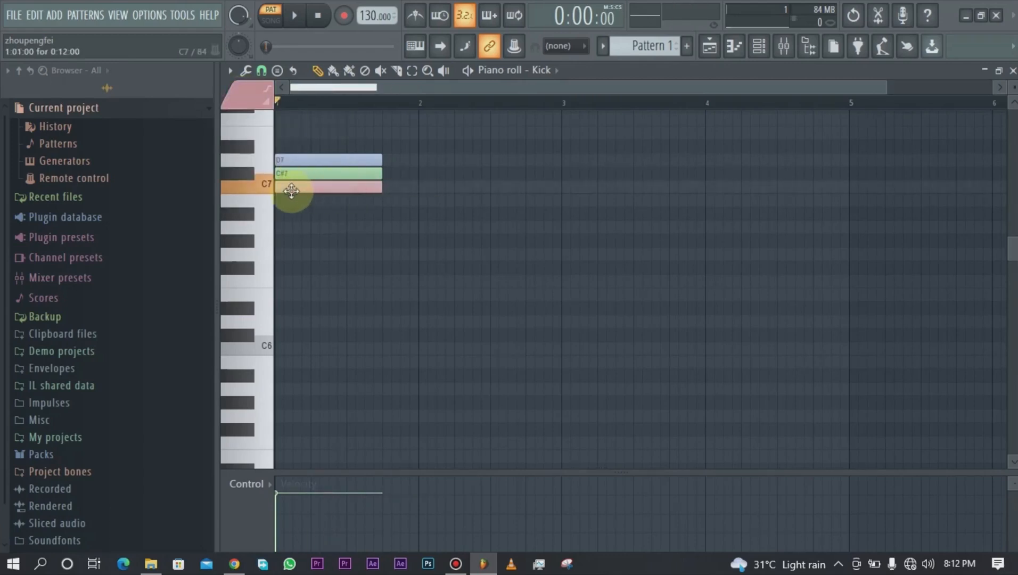
- Delete the C7, C#7 and D7 notes and switch back to color group 1
{"action": "right_click", "coordinate": [312, 188]}
{"action": "right_click", "coordinate": [312, 173]}
{"action": "right_click", "coordinate": [311, 161]}
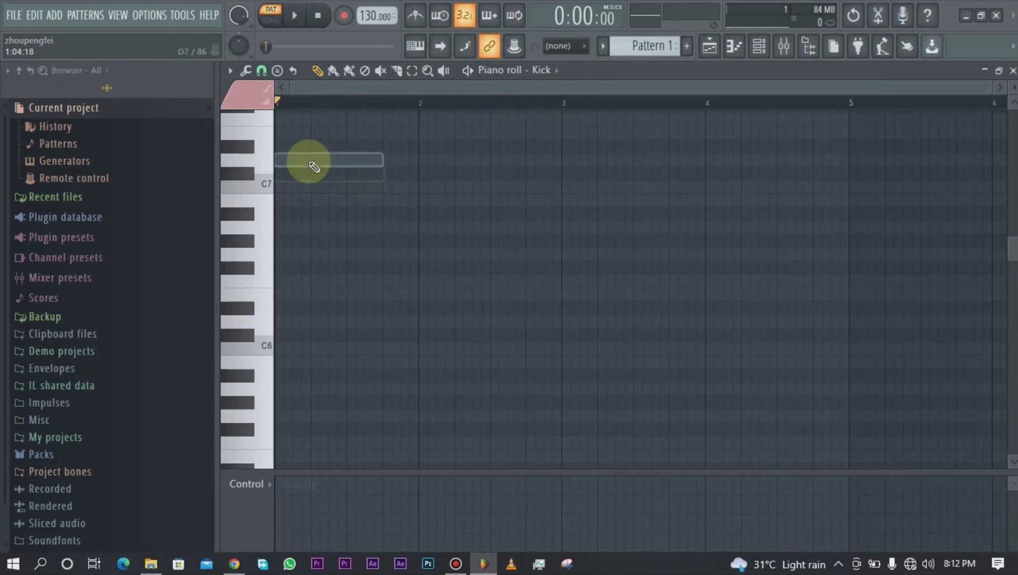
{"action": "left_click", "coordinate": [246, 120]}
{"action": "left_click", "coordinate": [236, 127]}
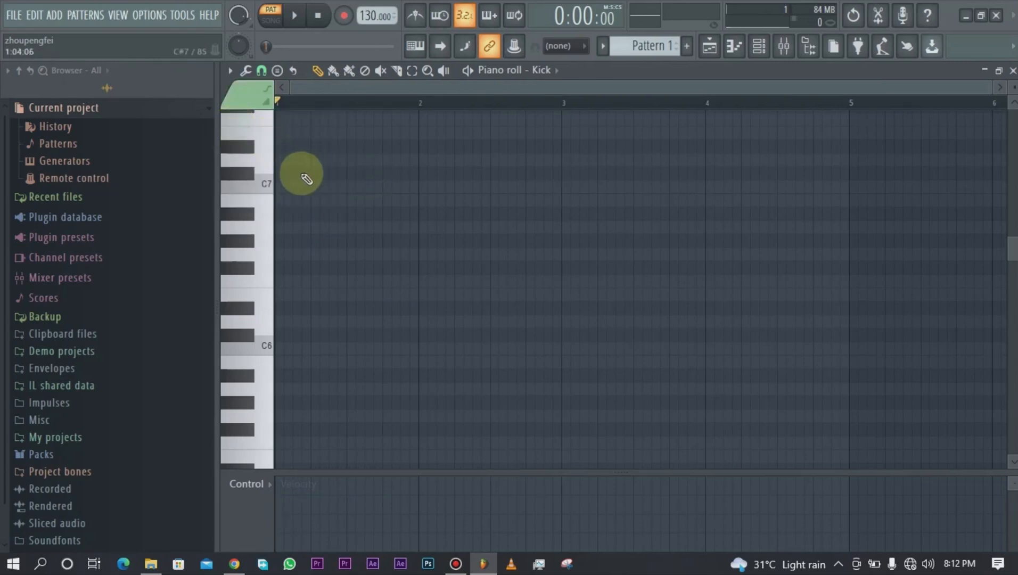
{"action": "left_click", "coordinate": [290, 160]}
{"action": "right_click", "coordinate": [290, 160]}
{"action": "left_click_drag", "start_coordinate": [266, 100], "coordinate": [337, 105]}
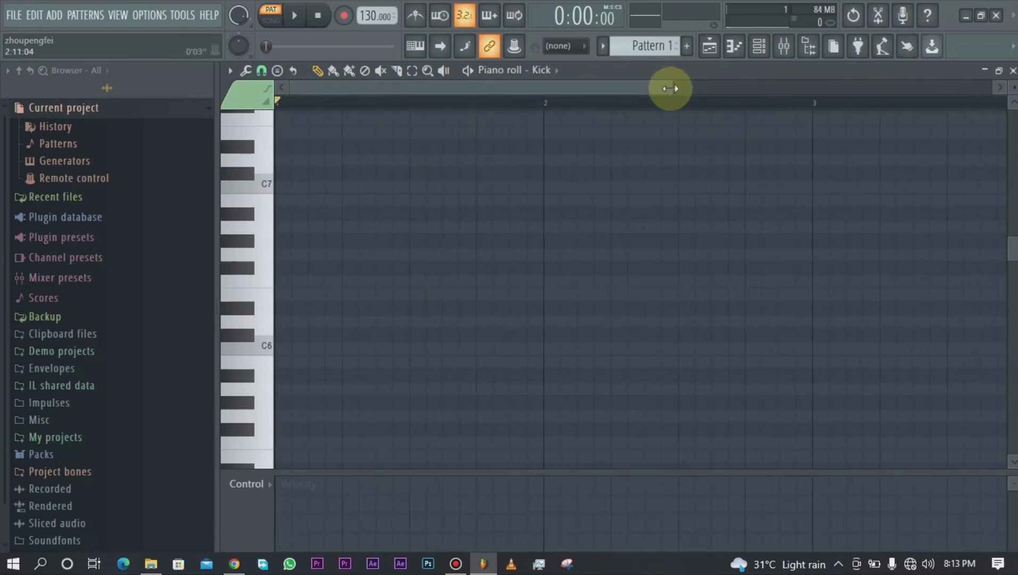
- Examine the piano roll's horizontal zoom, note-height zoom and keyboard range from C0 up to C10
{"action": "left_click_drag", "start_coordinate": [670, 88], "coordinate": [920, 91]}
{"action": "left_click_drag", "start_coordinate": [1011, 263], "coordinate": [1012, 460]}
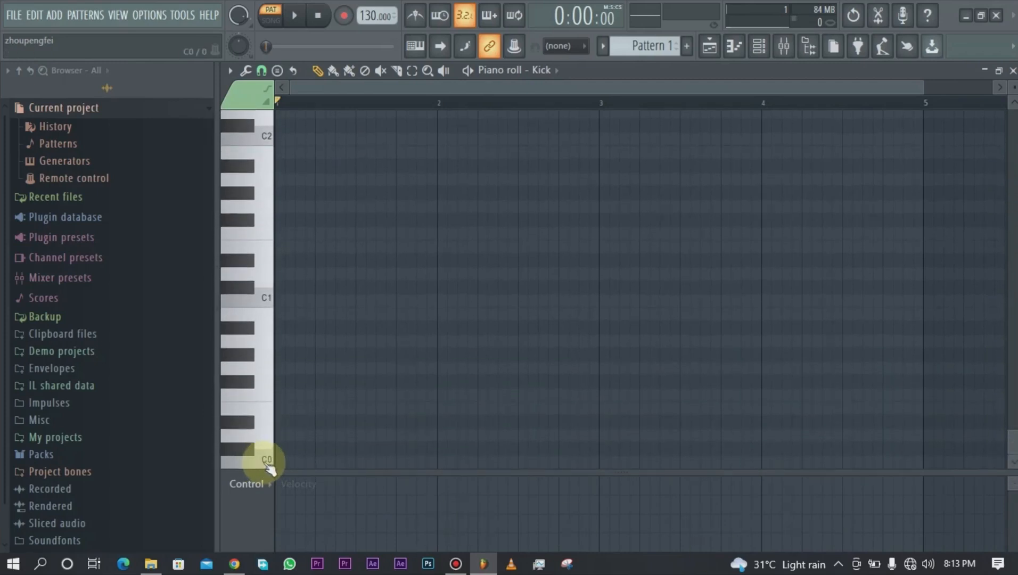
{"action": "left_click_drag", "start_coordinate": [1011, 441], "coordinate": [1006, 222]}
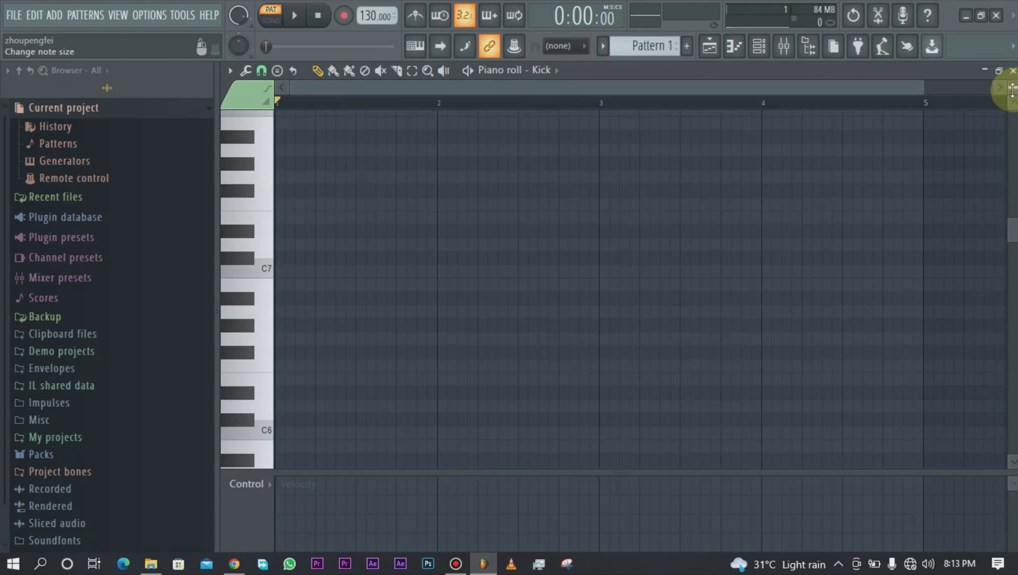
{"action": "mouse_move", "coordinate": [1011, 87]}
{"action": "left_mouse_down"}
{"action": "mouse_move", "coordinate": [1011, 122]}
{"action": "mouse_move", "coordinate": [1012, 89]}
{"action": "left_mouse_up"}
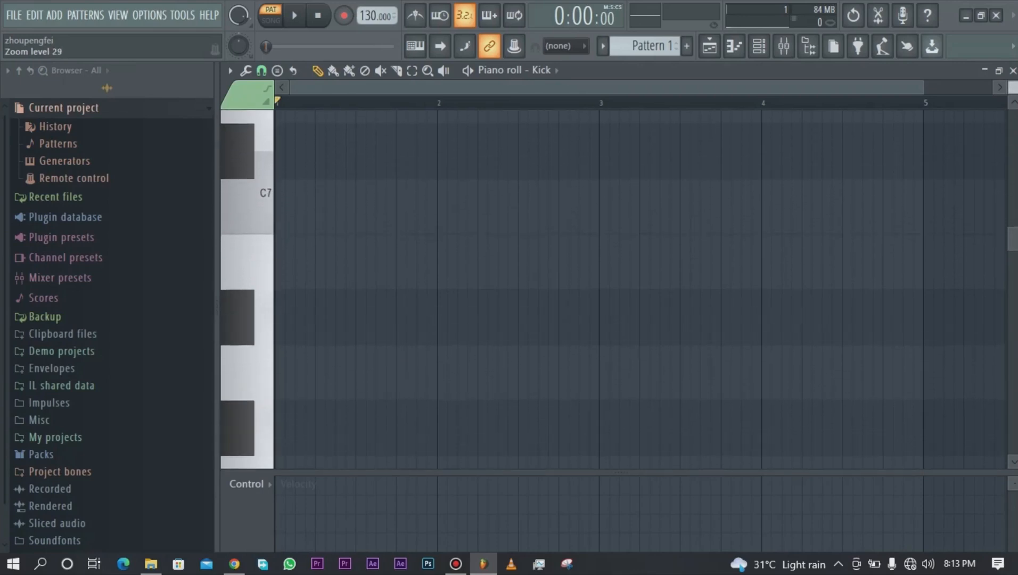
{"action": "left_click_drag", "start_coordinate": [1012, 121], "coordinate": [1011, 93]}
{"action": "scroll", "coordinate": [246, 287], "scroll_direction": "up", "scroll_amount": 3}
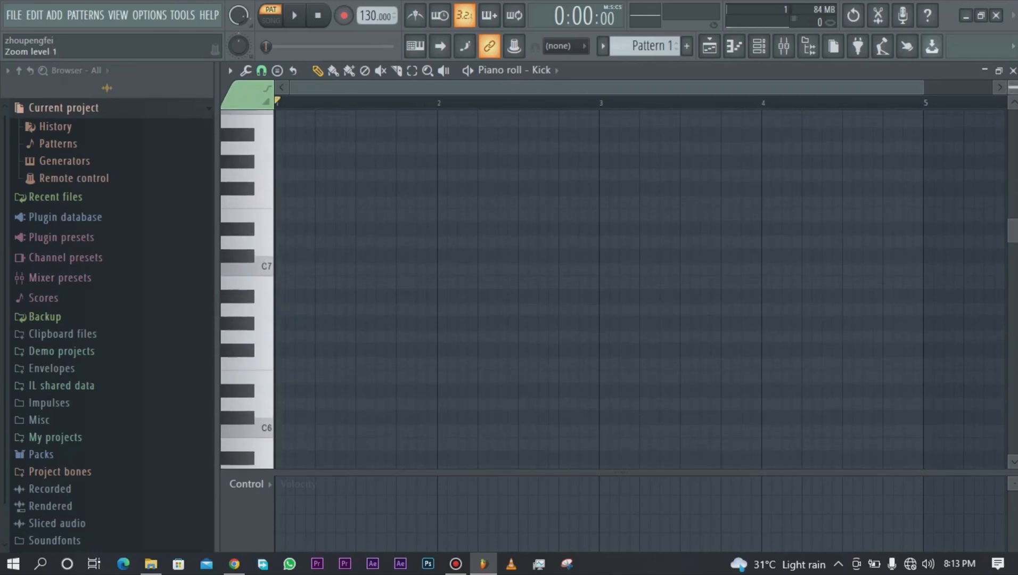
{"action": "scroll", "coordinate": [247, 287], "scroll_direction": "up", "scroll_amount": 1}
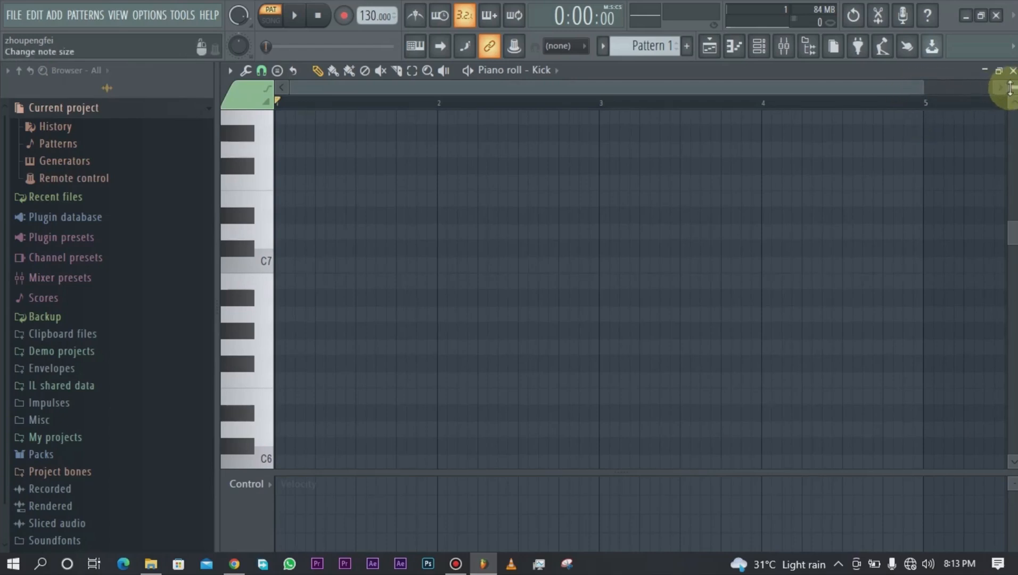
{"action": "left_click_drag", "start_coordinate": [1009, 88], "coordinate": [1010, 104]}
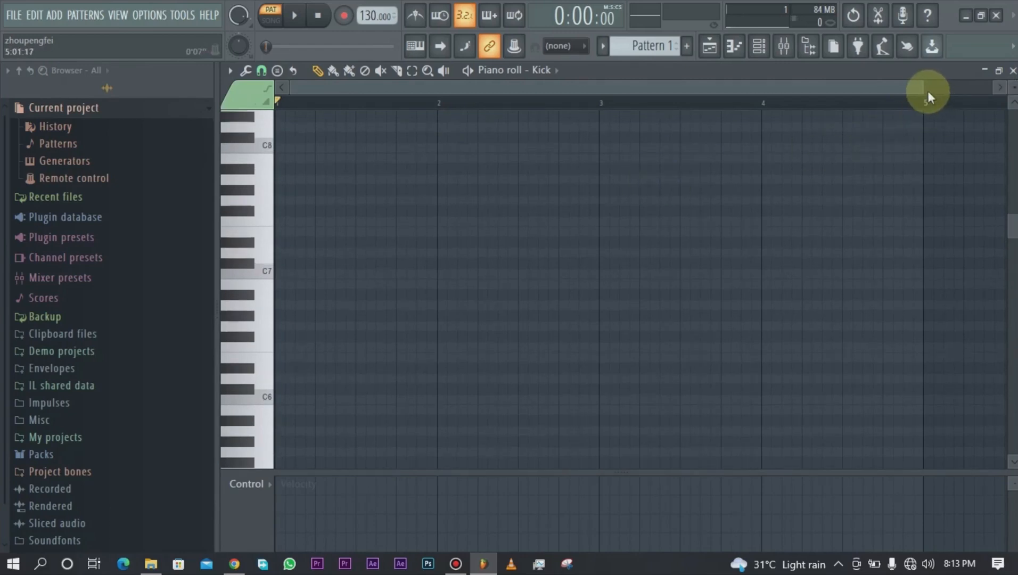
{"action": "left_click_drag", "start_coordinate": [926, 90], "coordinate": [995, 91]}
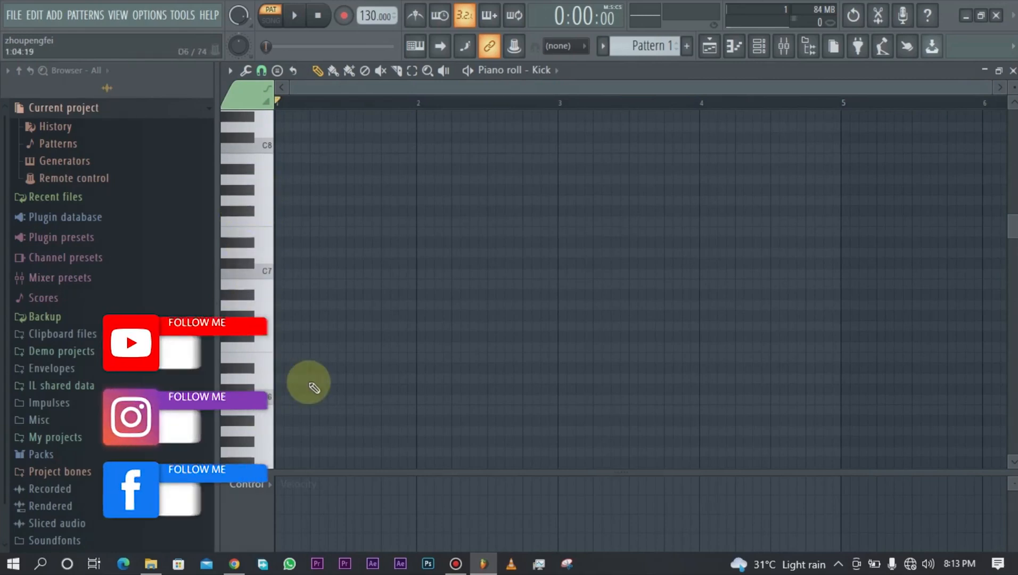
{"action": "scroll", "coordinate": [1006, 450], "scroll_direction": "up", "scroll_amount": 8}
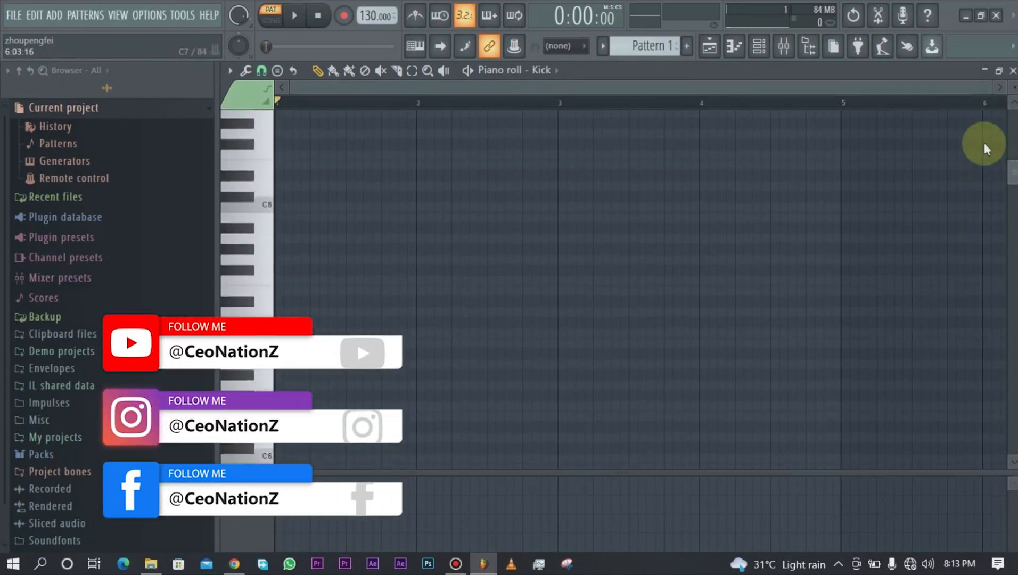
{"action": "left_click_drag", "start_coordinate": [1009, 162], "coordinate": [1010, 164]}
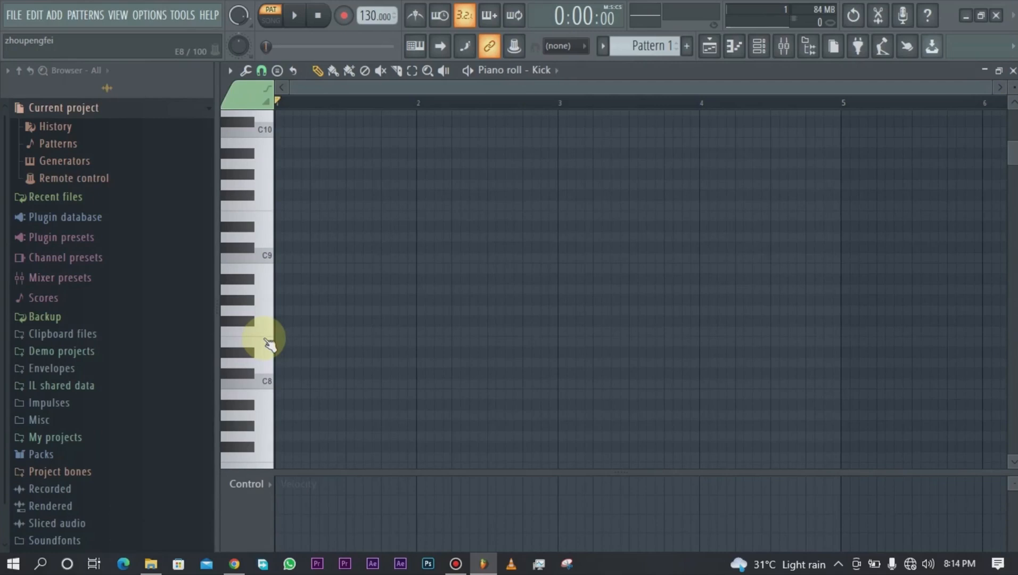
- Draw F8, G#8 and C9 notes, each one bar long, starting at the beginning of bar 1
{"action": "left_click", "coordinate": [296, 332]}
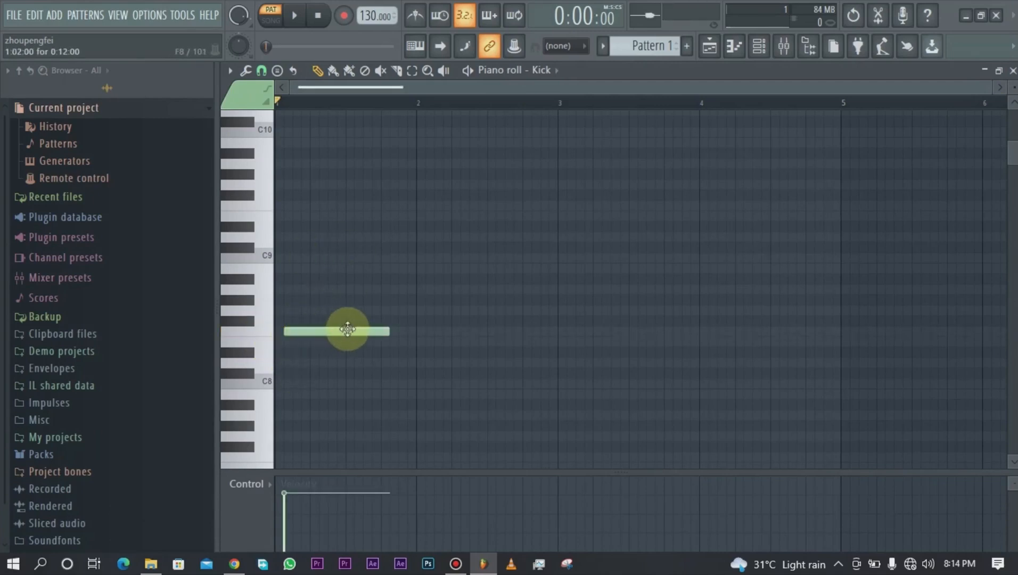
{"action": "left_click_drag", "start_coordinate": [347, 329], "coordinate": [338, 329]}
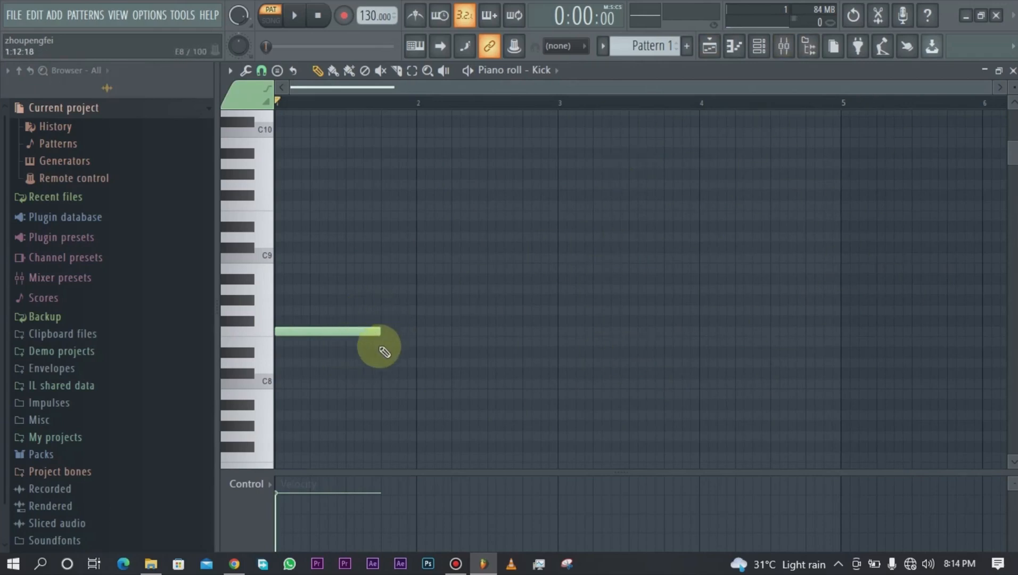
{"action": "left_click_drag", "start_coordinate": [378, 334], "coordinate": [405, 334]}
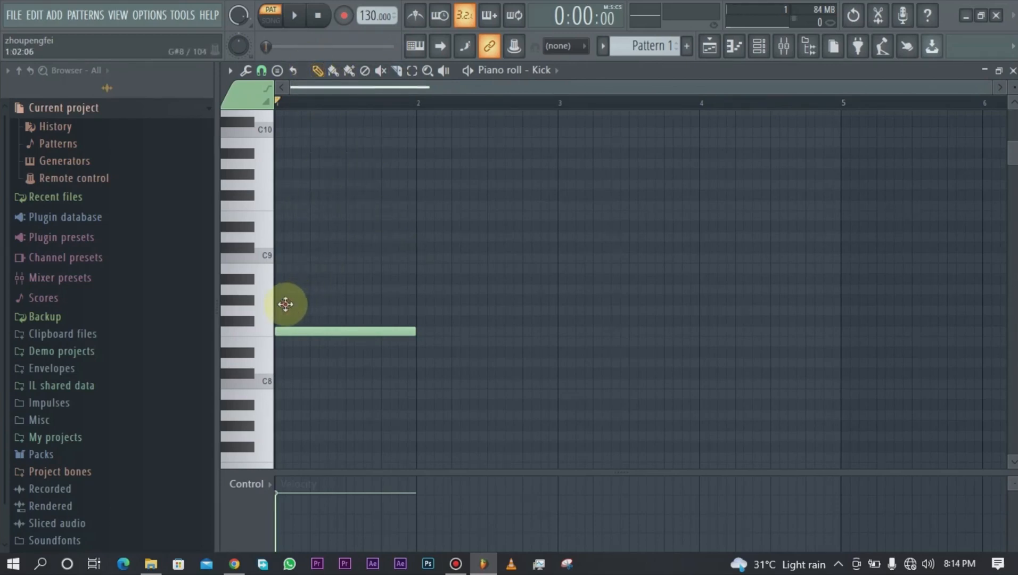
{"action": "mouse_move", "coordinate": [284, 300]}
{"action": "left_mouse_down"}
{"action": "mouse_move", "coordinate": [311, 298]}
{"action": "mouse_move", "coordinate": [300, 301]}
{"action": "left_mouse_up"}
{"action": "mouse_move", "coordinate": [343, 257]}
{"action": "left_mouse_down"}
{"action": "mouse_move", "coordinate": [263, 253]}
{"action": "mouse_move", "coordinate": [270, 267]}
{"action": "left_mouse_up"}
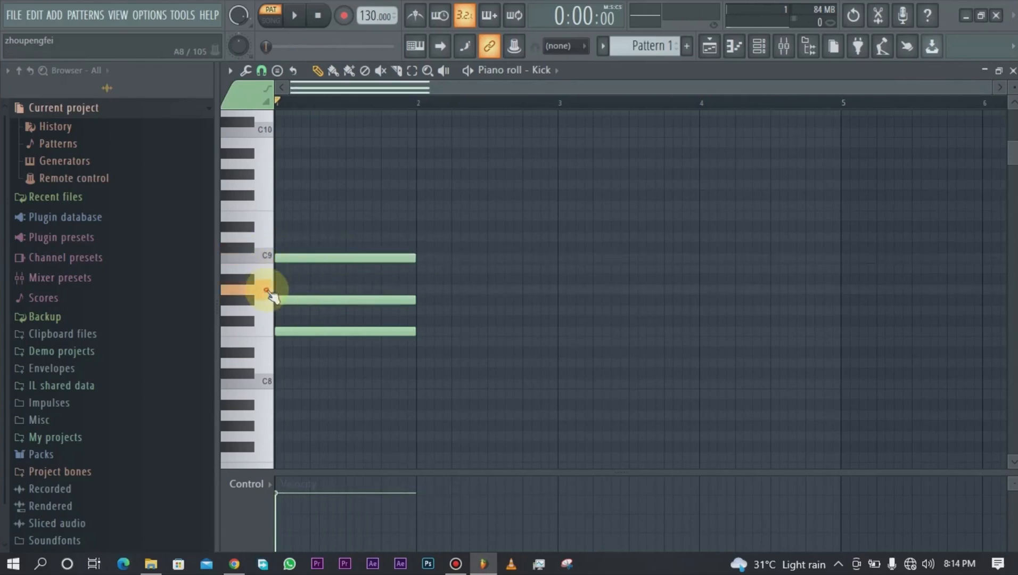
- Delete the F8, G#8 and C9 notes from the Kick channel
{"action": "scroll", "coordinate": [263, 425], "scroll_direction": "down", "scroll_amount": 5}
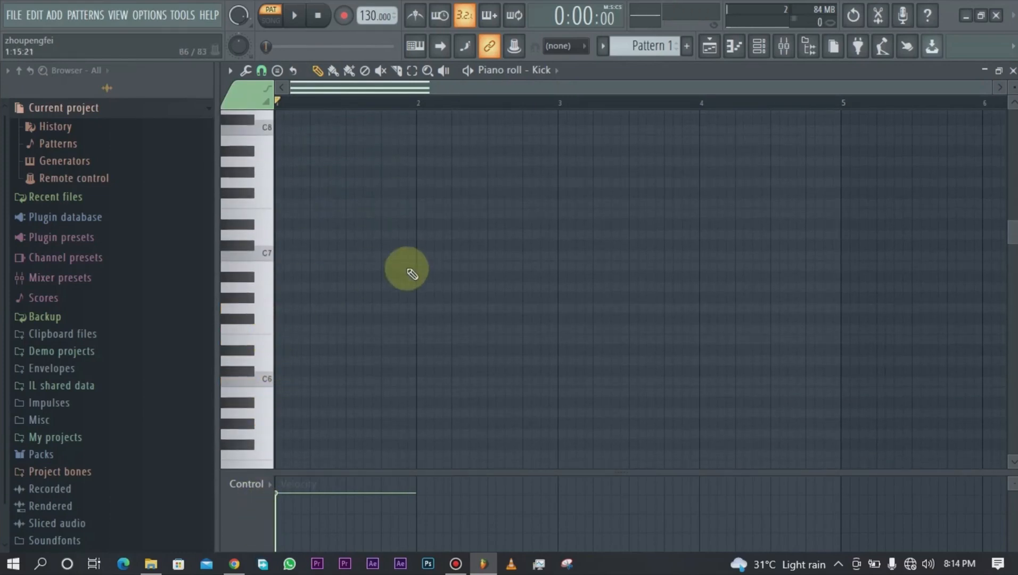
{"action": "scroll", "coordinate": [338, 198], "scroll_direction": "up", "scroll_amount": 4}
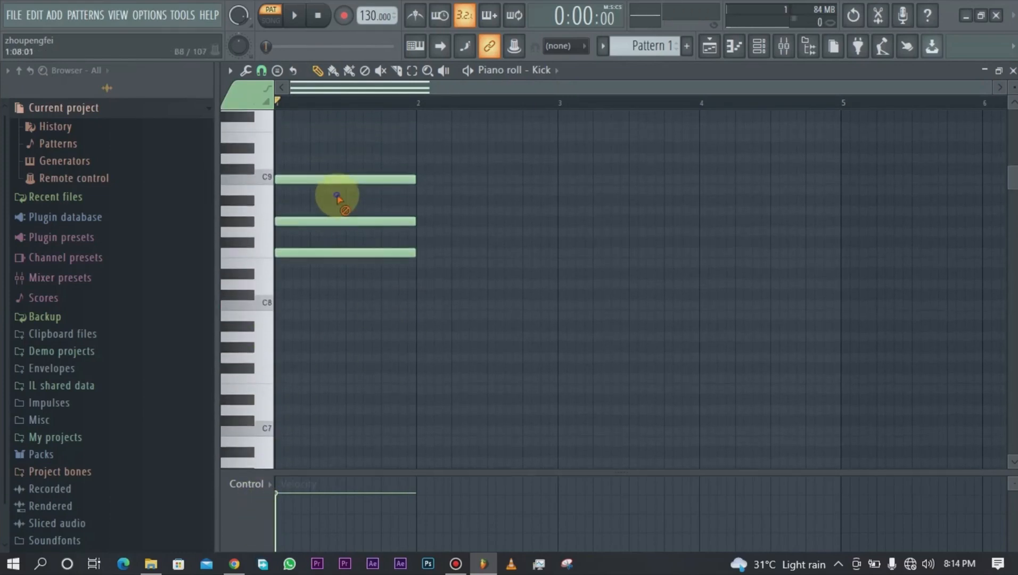
{"action": "right_click", "coordinate": [335, 177]}
{"action": "right_click", "coordinate": [341, 253]}
{"action": "right_click", "coordinate": [336, 222]}
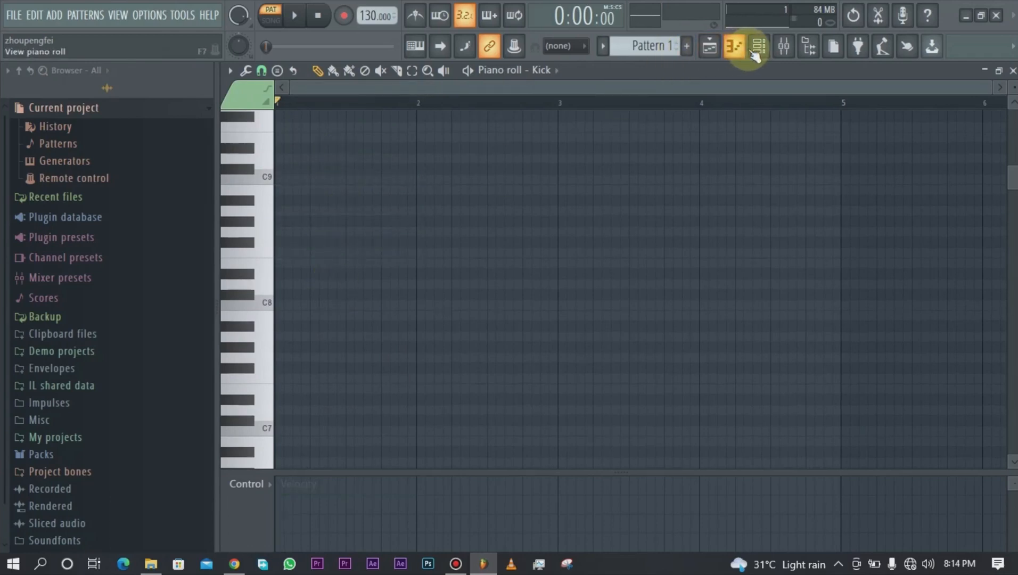
- Add an FL Keys channel to the channel rack and set it as the piano roll's target channel
{"action": "left_click", "coordinate": [758, 45]}
{"action": "left_click", "coordinate": [340, 213]}
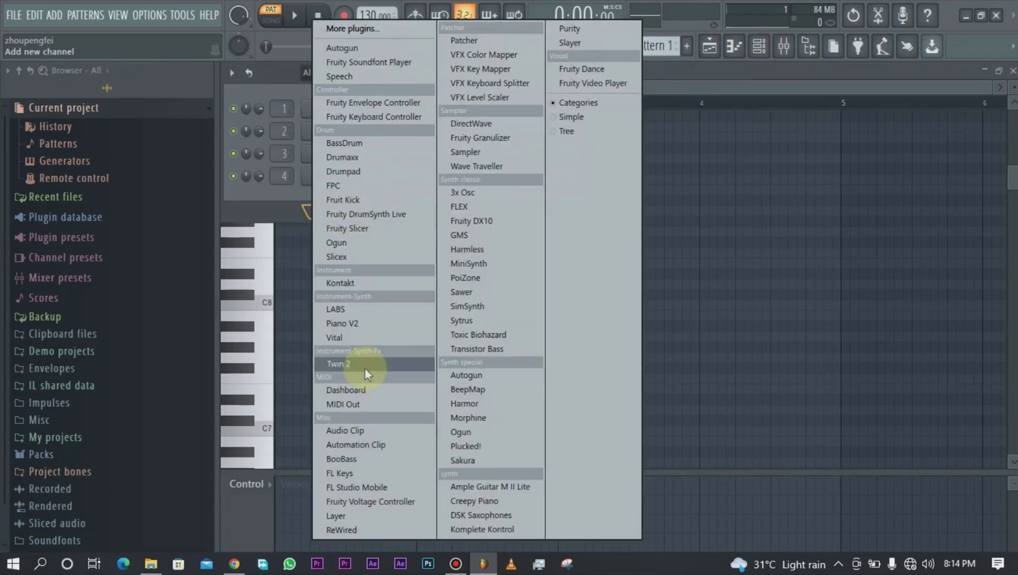
{"action": "left_click", "coordinate": [358, 471]}
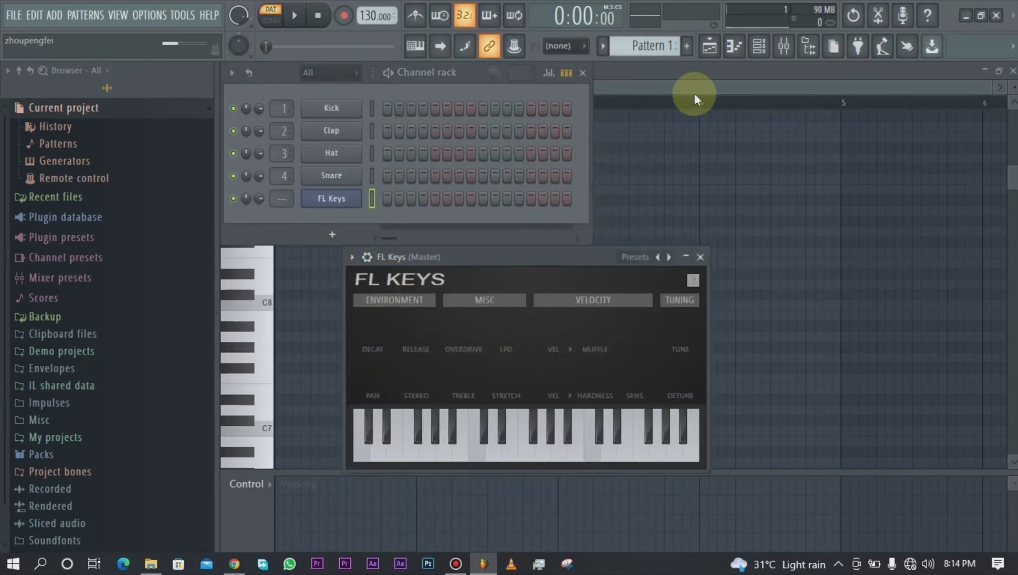
{"action": "left_click", "coordinate": [693, 92]}
{"action": "left_click", "coordinate": [546, 70]}
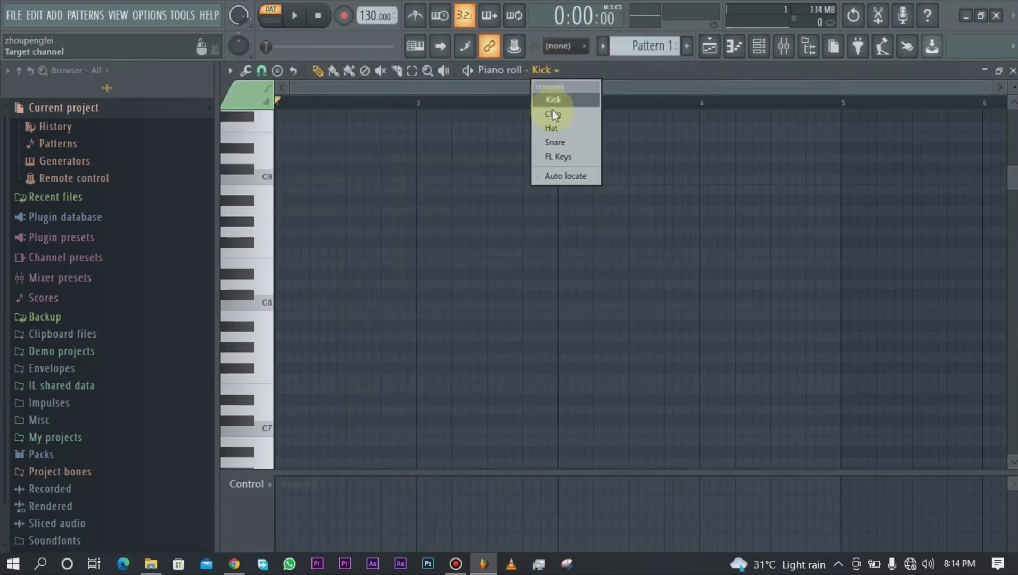
{"action": "left_click", "coordinate": [568, 158]}
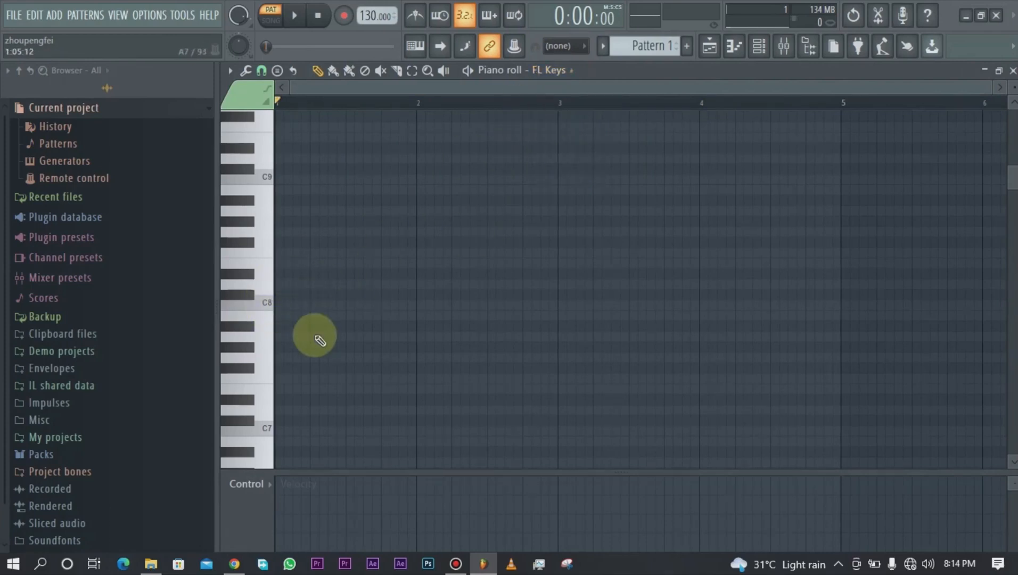
- Audition FL Keys sounds on the piano roll's keyboard, from the upper octaves down to around C5
{"action": "left_click", "coordinate": [266, 290]}
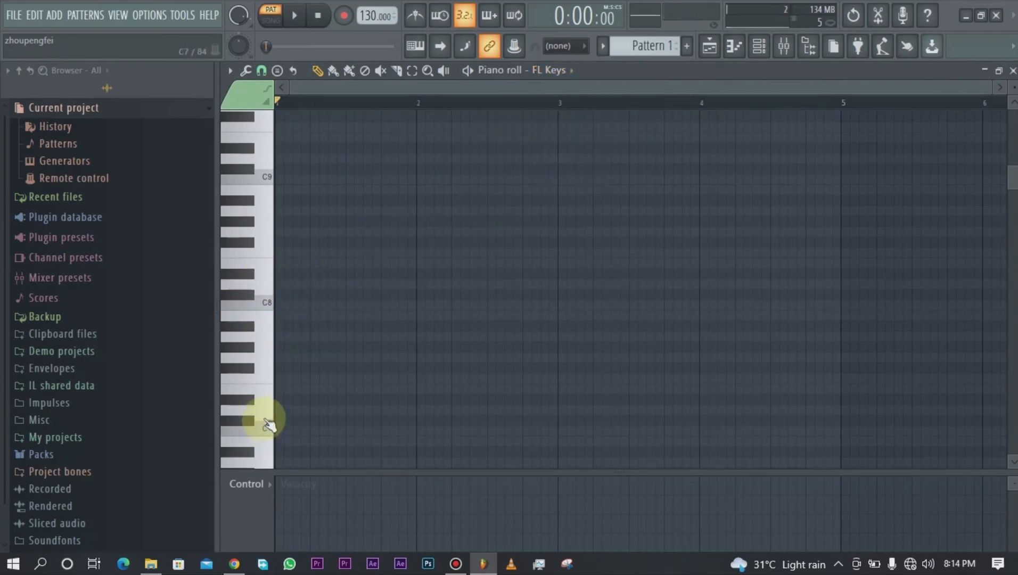
{"action": "scroll", "coordinate": [293, 394], "scroll_direction": "down", "scroll_amount": 5}
{"action": "left_click", "coordinate": [263, 366]}
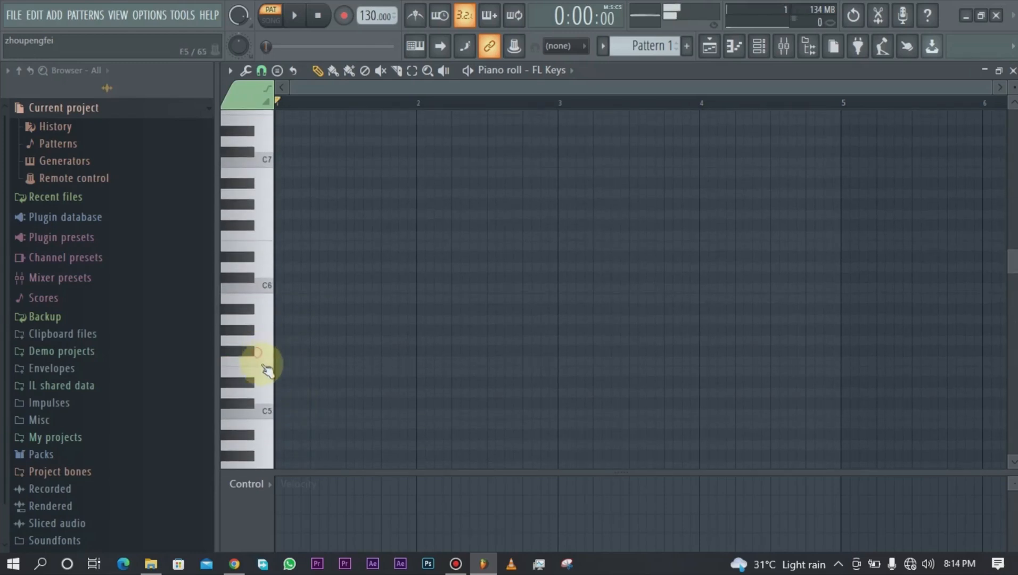
{"action": "left_click", "coordinate": [267, 427]}
{"action": "left_click", "coordinate": [266, 325]}
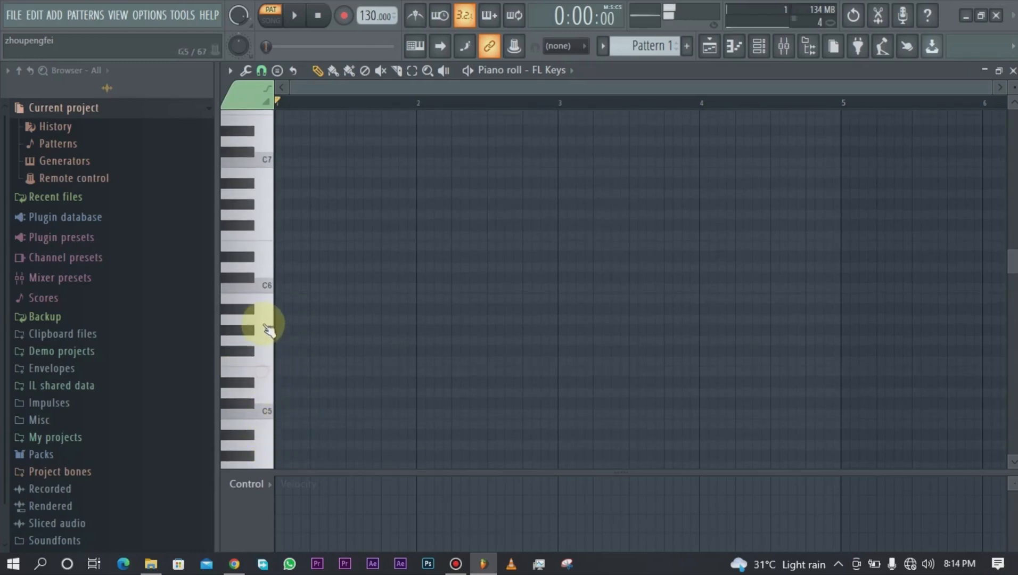
{"action": "left_click", "coordinate": [265, 354]}
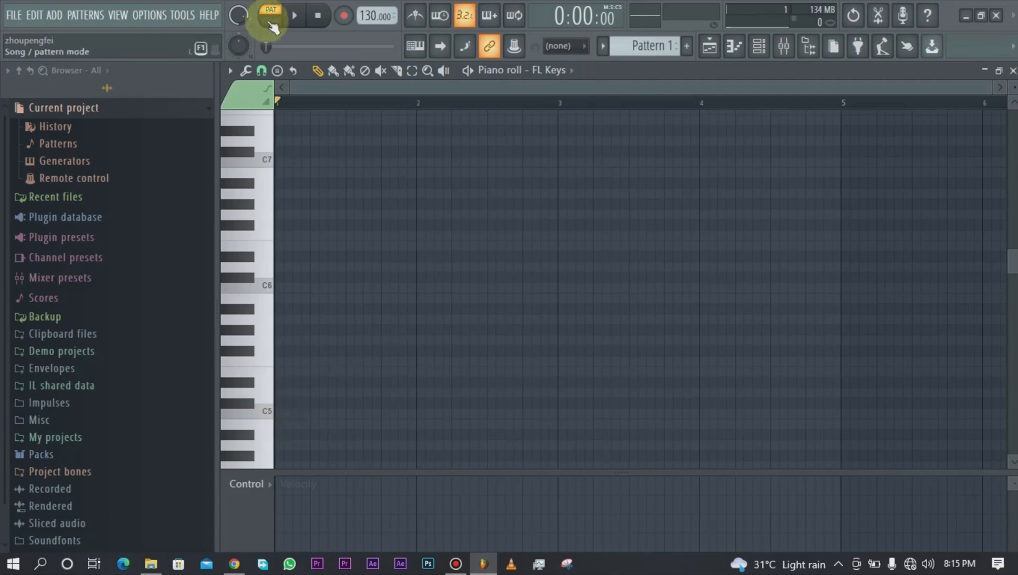
- Draw an 8-step C5 note at the start of bar 1 and play the pattern
{"action": "left_click", "coordinate": [290, 415]}
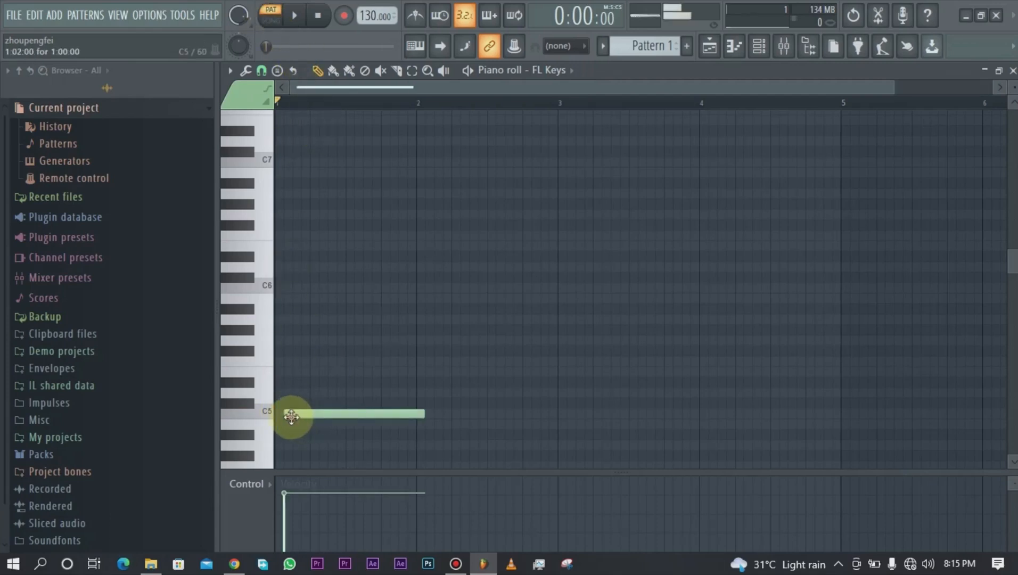
{"action": "left_click", "coordinate": [294, 415]}
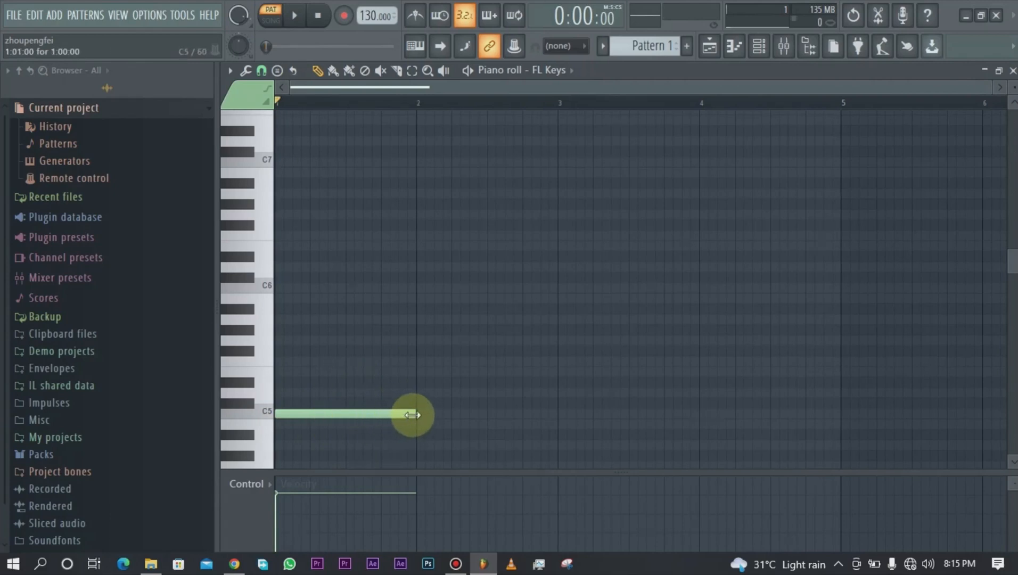
{"action": "left_click_drag", "start_coordinate": [411, 415], "coordinate": [359, 420]}
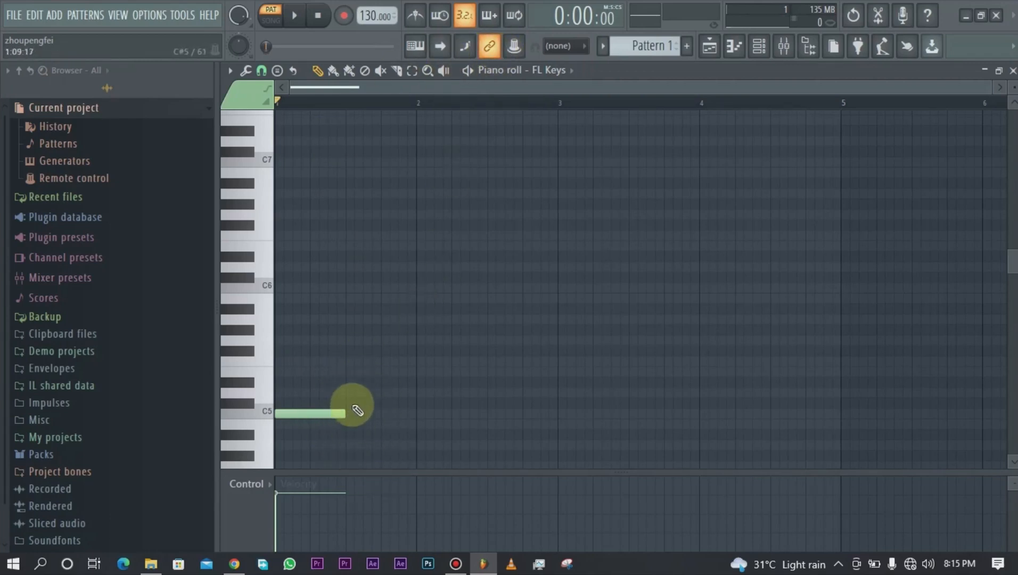
{"action": "key", "text": "space"}
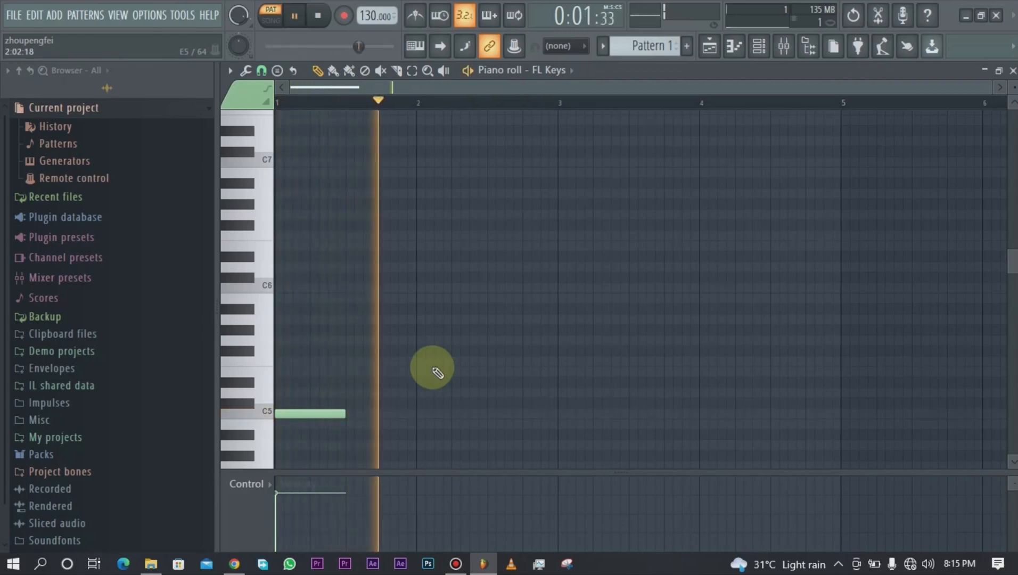
{"action": "key", "text": "space"}
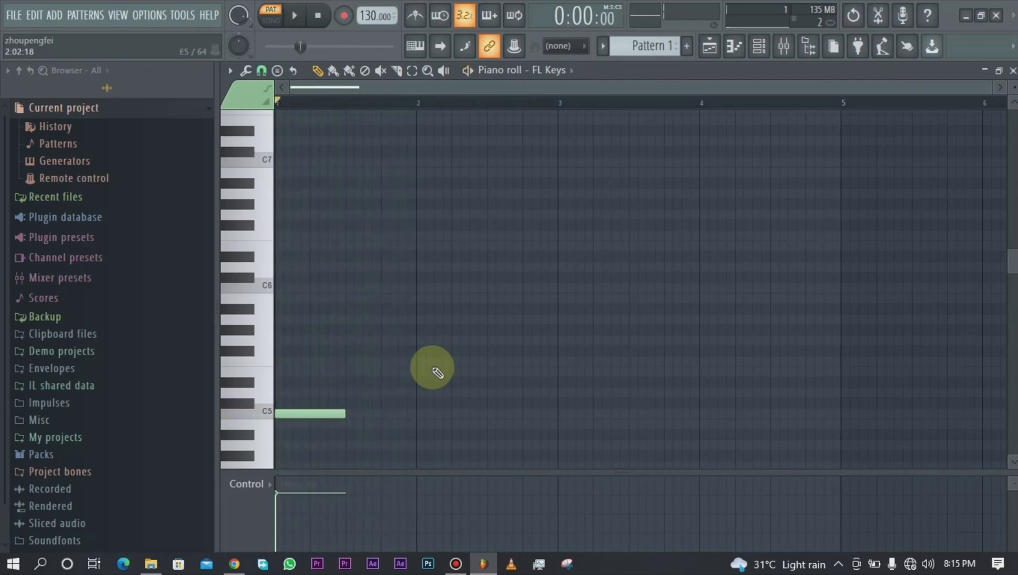
- Audition a second 8-step C5 note starting at step 13 of bar 1 and remove it
{"action": "left_click", "coordinate": [388, 417]}
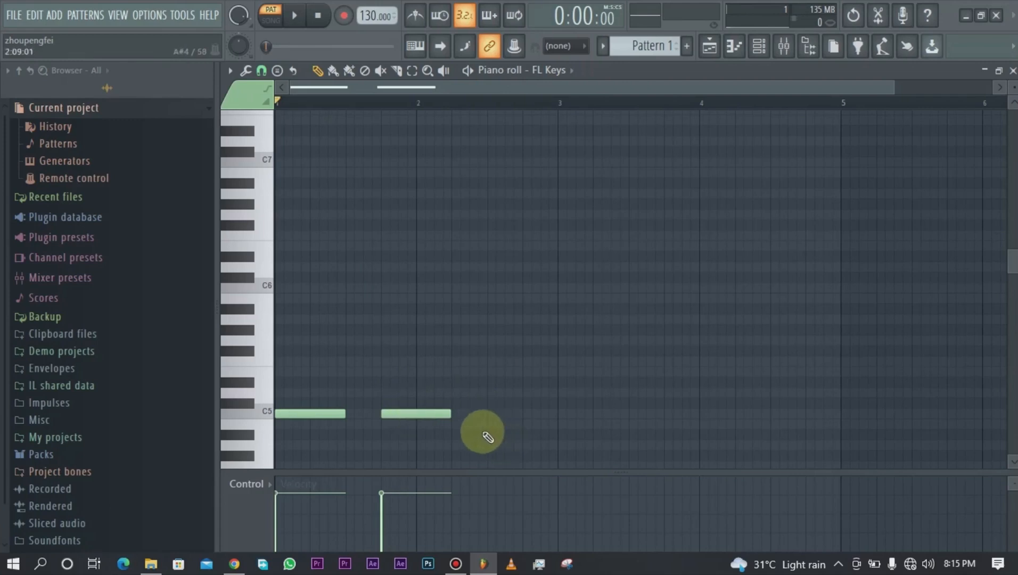
{"action": "key", "text": "space"}
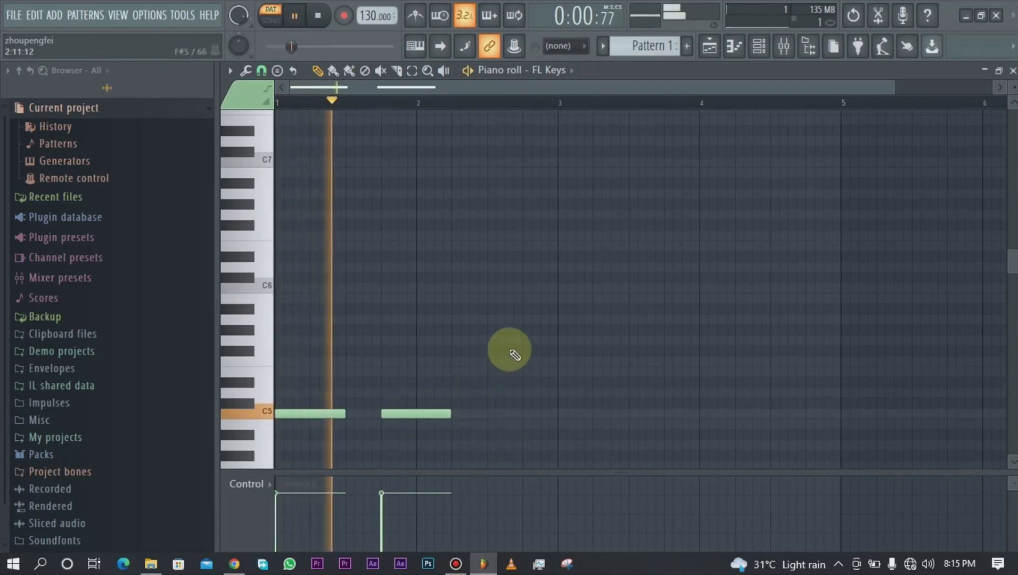
{"action": "key", "text": "space"}
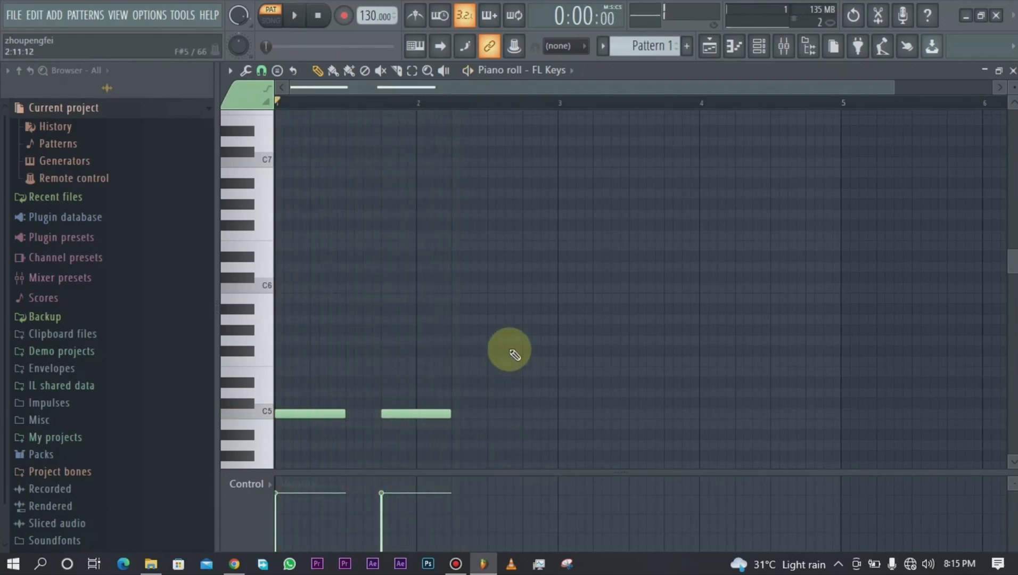
{"action": "right_click", "coordinate": [420, 415]}
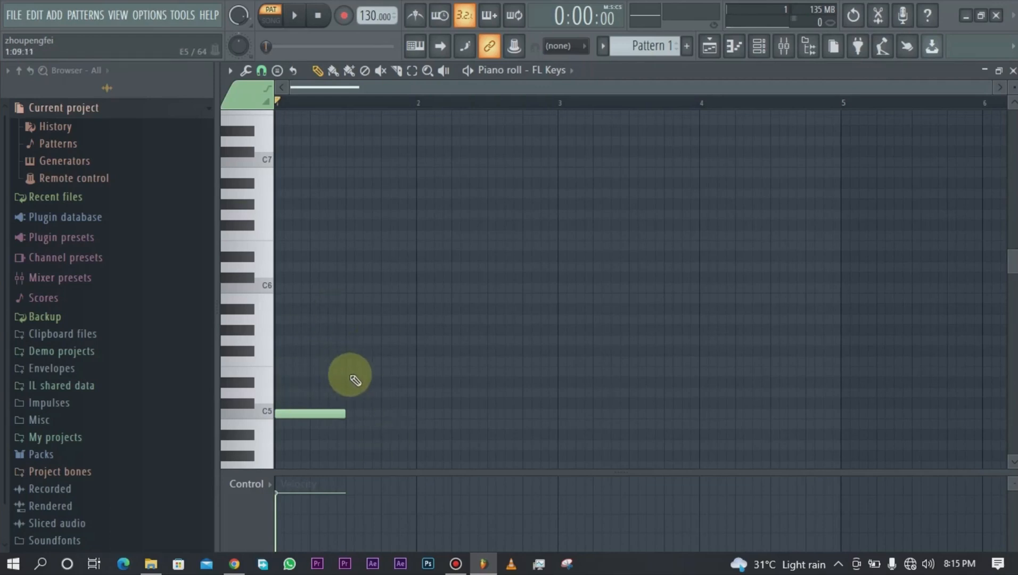
- Add 8-step E5 and G5 notes above the C5 note at the start of bar 1
{"action": "left_click", "coordinate": [292, 375]}
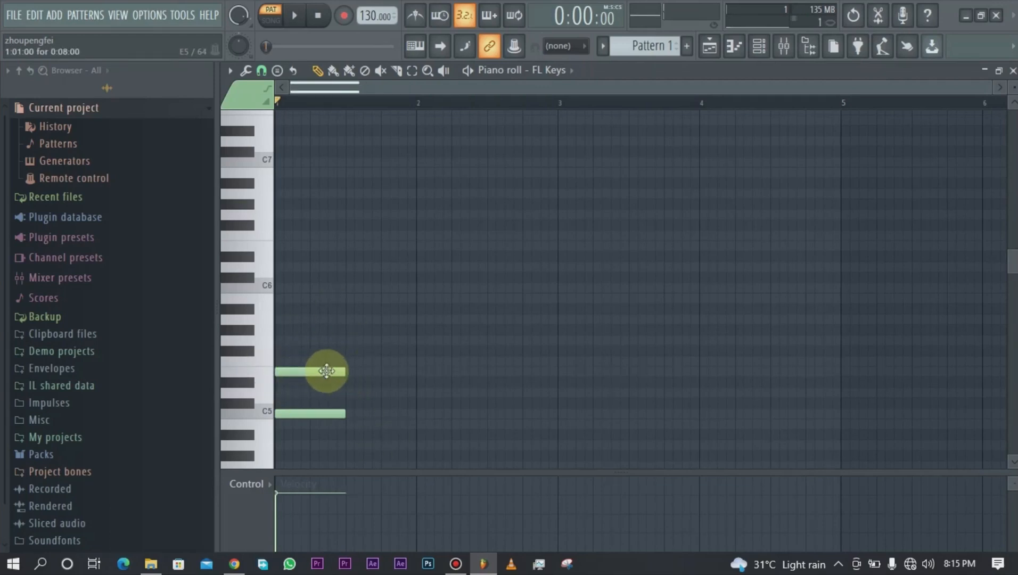
{"action": "left_click", "coordinate": [277, 340]}
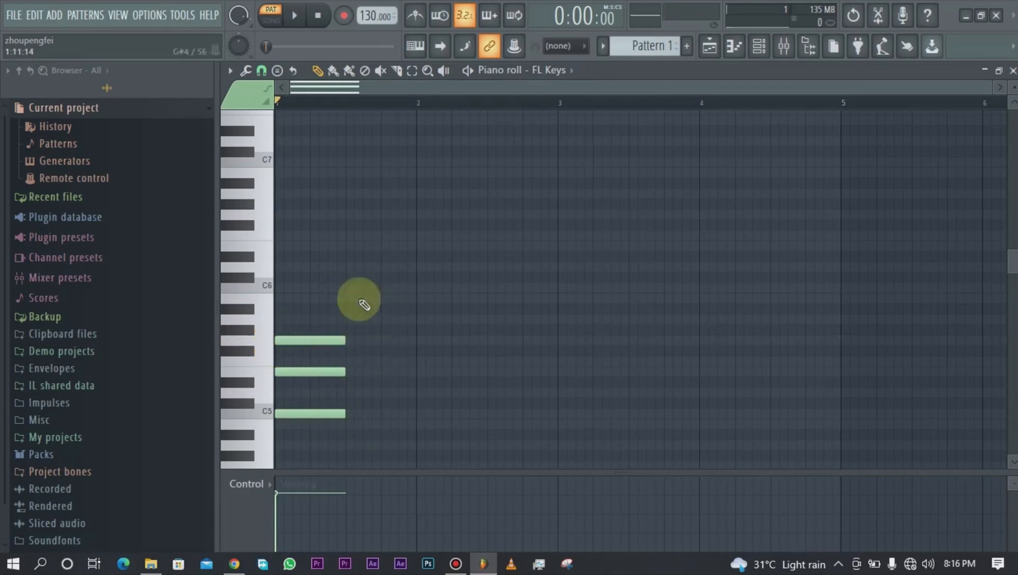
- Lengthen the C5, E5 and G5 chord notes to fill bar 1, playing the pattern before and after the change
{"action": "key", "text": "space"}
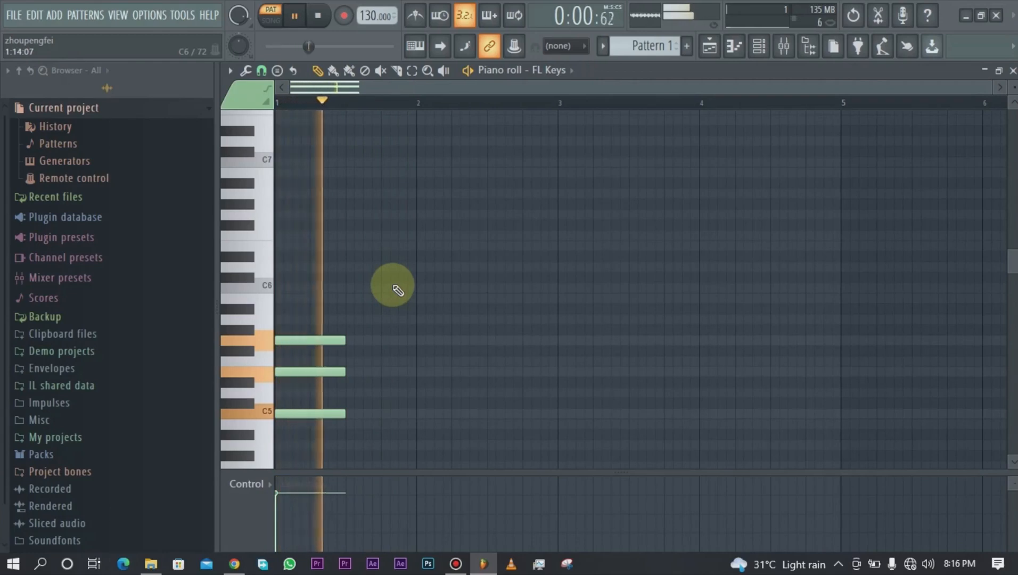
{"action": "key", "text": "space"}
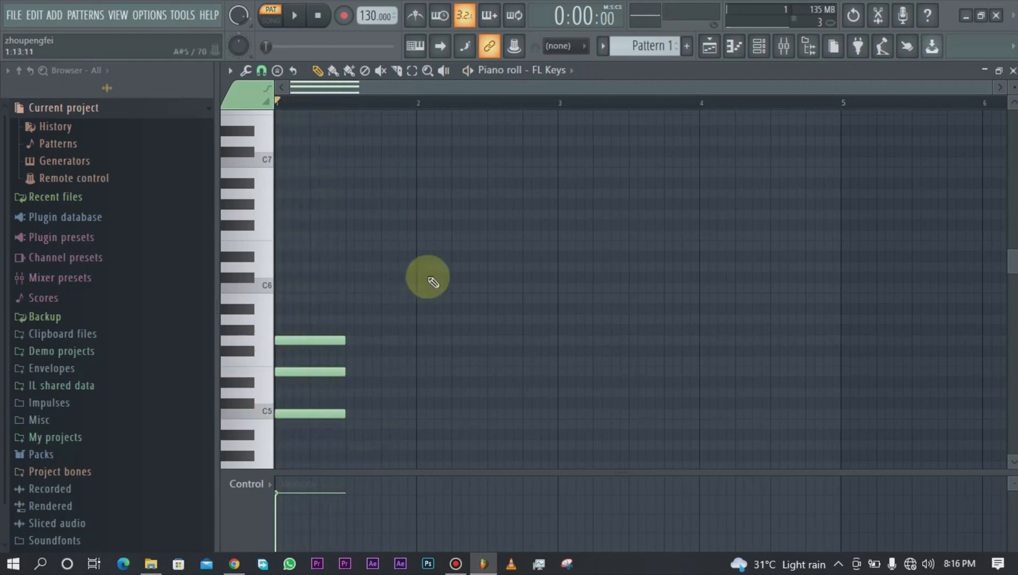
{"action": "key", "text": "ctrl+l"}
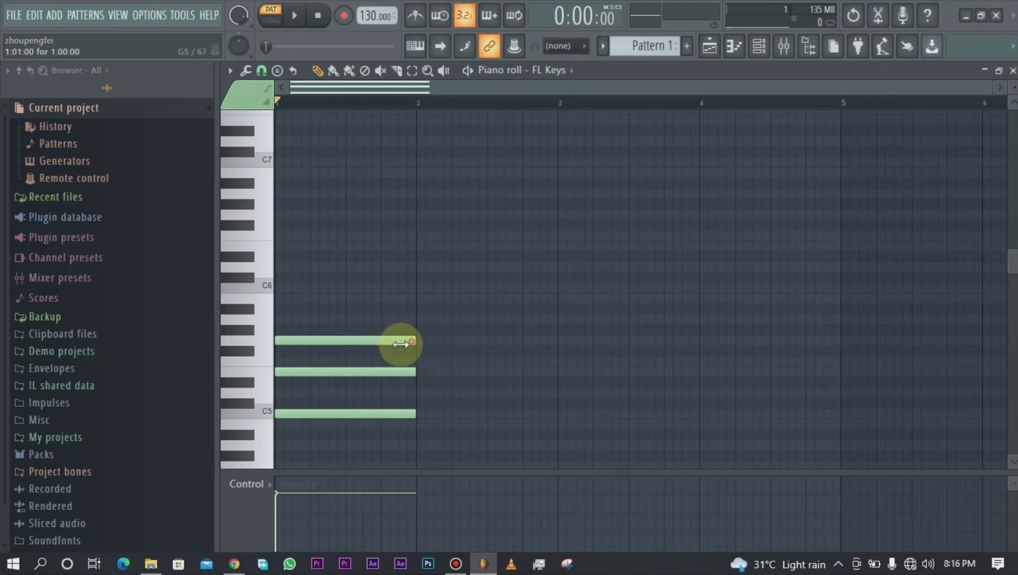
{"action": "mouse_move", "coordinate": [400, 343]}
{"action": "left_mouse_down"}
{"action": "mouse_move", "coordinate": [347, 352]}
{"action": "mouse_move", "coordinate": [393, 347]}
{"action": "left_mouse_up"}
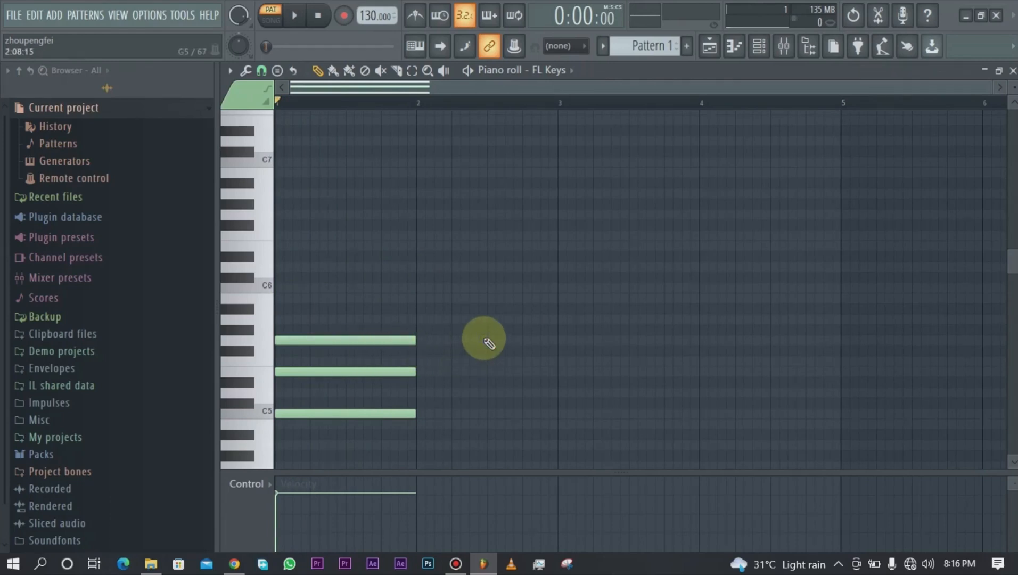
{"action": "key", "text": "space"}
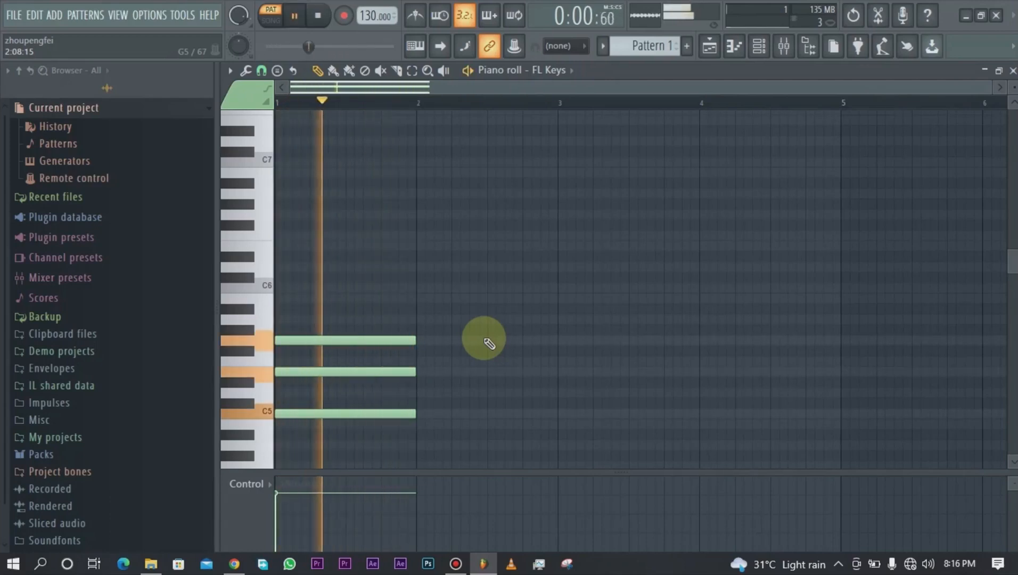
{"action": "key", "text": "space"}
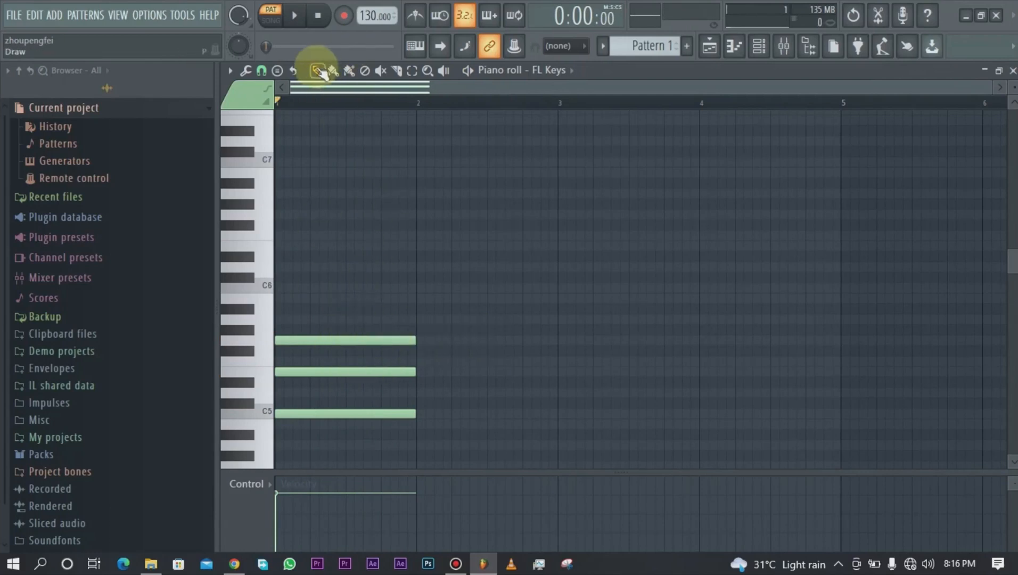
- Draw a one-bar D6 note above the chord in bar 1, and delete it together with the three chord notes
{"action": "mouse_move", "coordinate": [320, 267]}
{"action": "left_mouse_down"}
{"action": "mouse_move", "coordinate": [331, 266]}
{"action": "mouse_move", "coordinate": [310, 266]}
{"action": "mouse_move", "coordinate": [319, 266]}
{"action": "left_mouse_up"}
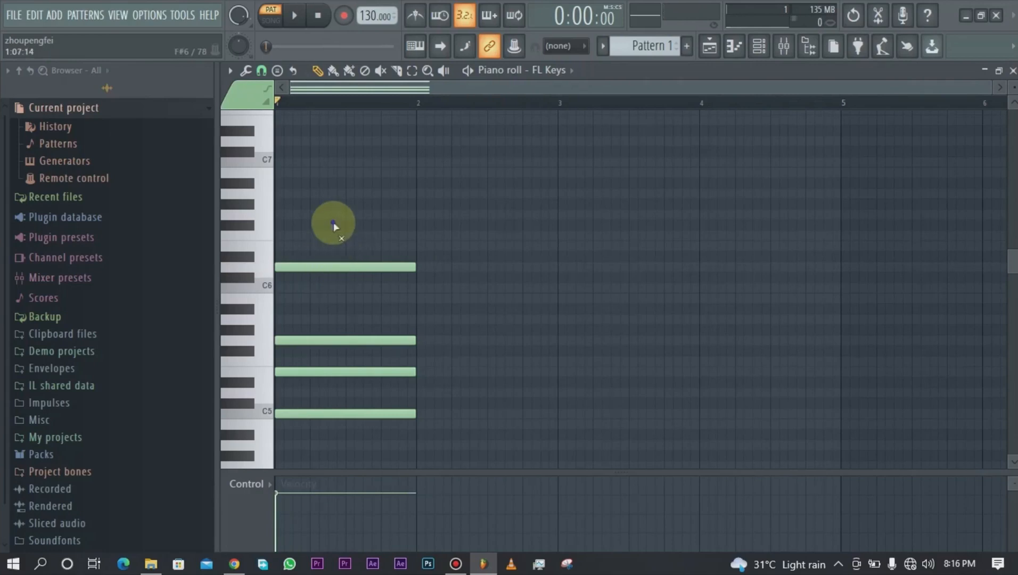
{"action": "right_click", "coordinate": [349, 267]}
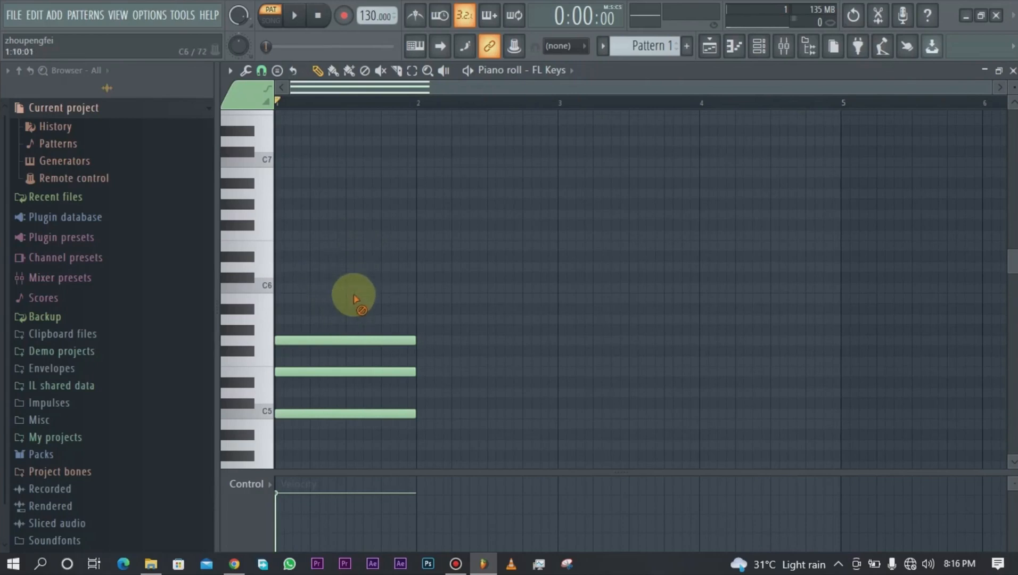
{"action": "right_click", "coordinate": [337, 341]}
{"action": "right_click", "coordinate": [330, 372]}
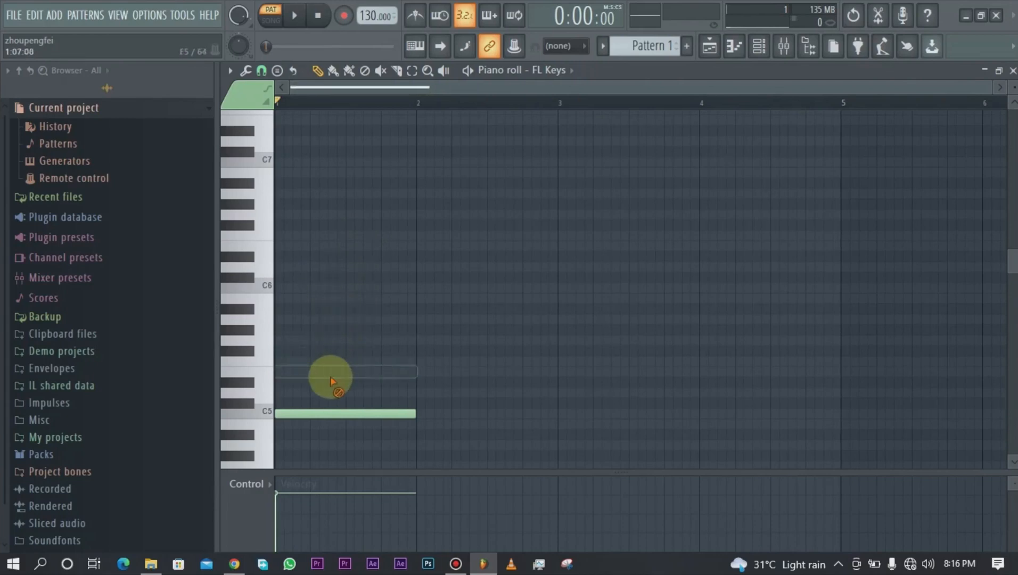
{"action": "right_click", "coordinate": [328, 415]}
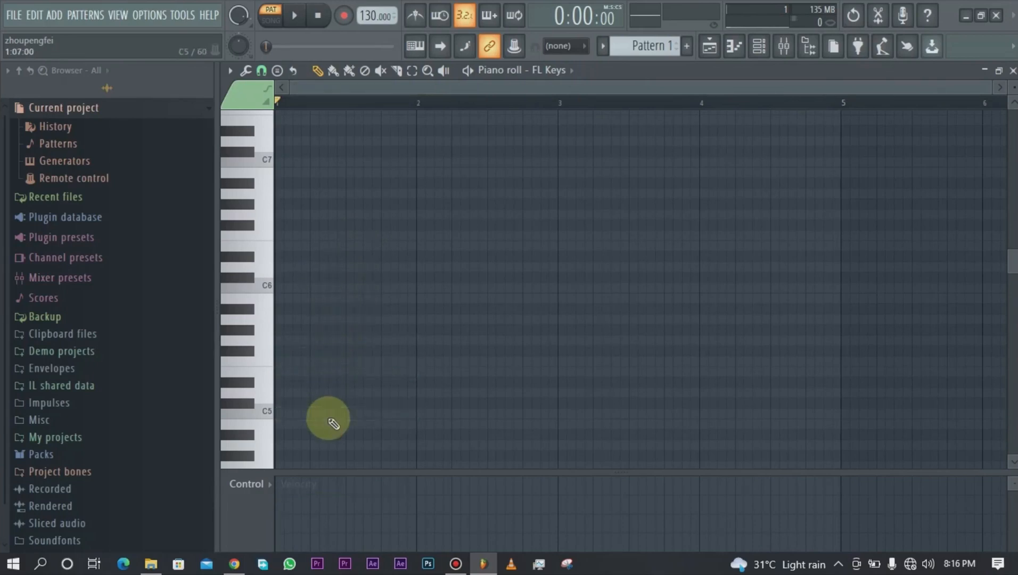
- Try the Paint tool with one-bar F5 and E5 notes at the start of bar 1, deleting each one
{"action": "left_click", "coordinate": [334, 71]}
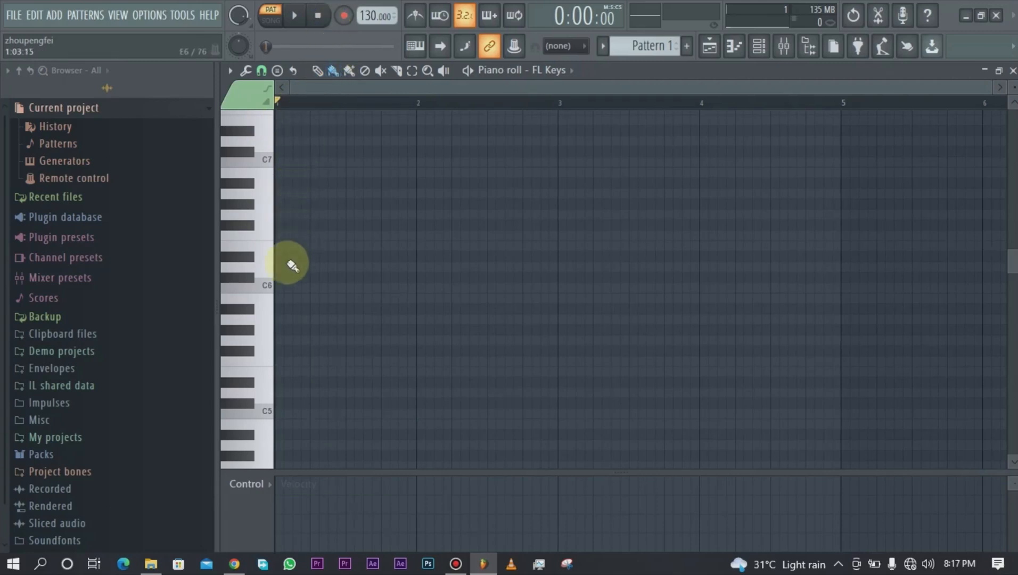
{"action": "mouse_move", "coordinate": [288, 363]}
{"action": "left_mouse_down"}
{"action": "mouse_move", "coordinate": [330, 356]}
{"action": "mouse_move", "coordinate": [339, 338]}
{"action": "left_mouse_up"}
{"action": "right_click", "coordinate": [337, 362], "text": "alt"}
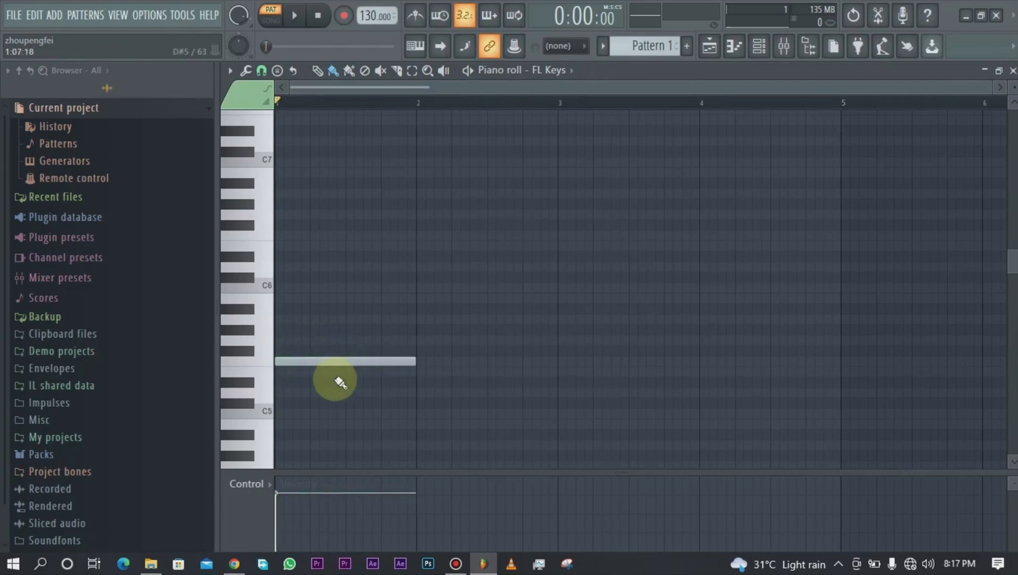
{"action": "right_click", "coordinate": [329, 361]}
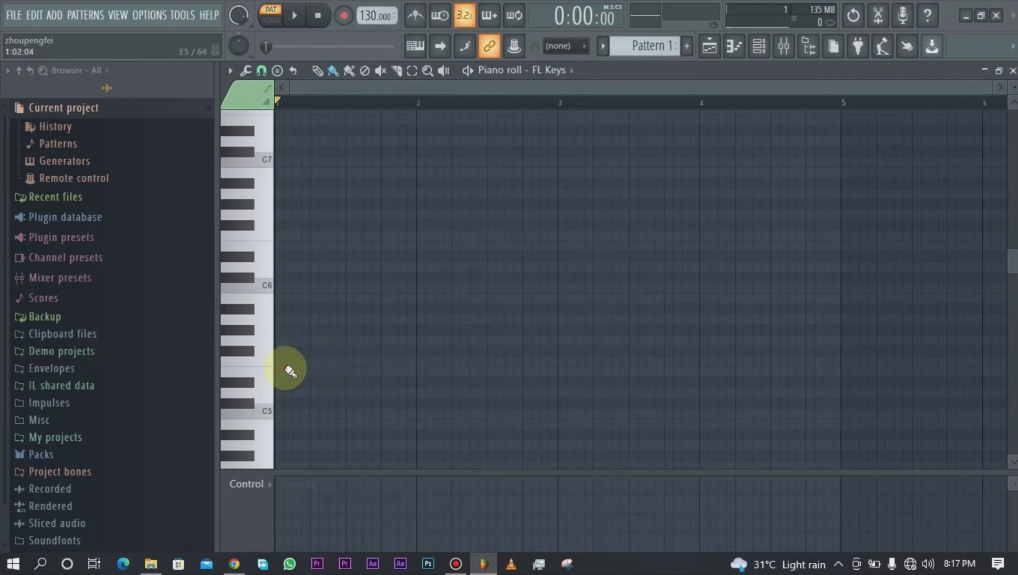
{"action": "mouse_move", "coordinate": [288, 369]}
{"action": "left_mouse_down"}
{"action": "mouse_move", "coordinate": [321, 377]}
{"action": "mouse_move", "coordinate": [302, 375]}
{"action": "left_mouse_up"}
{"action": "right_click", "coordinate": [300, 374]}
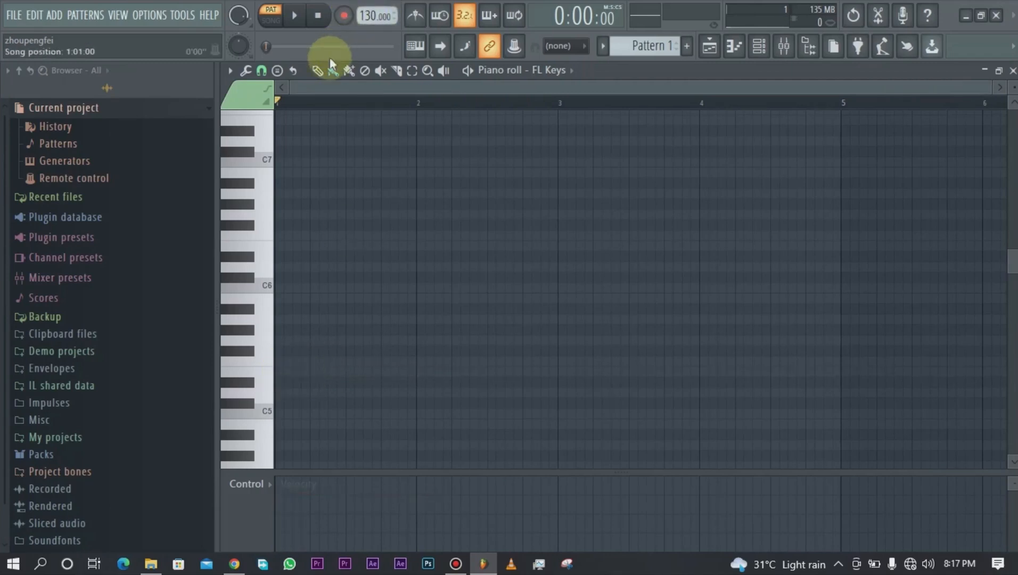
- Replace a one-bar G5 note drawn freely at step 3 with one painted from the start of bar 1
{"action": "left_click", "coordinate": [301, 346]}
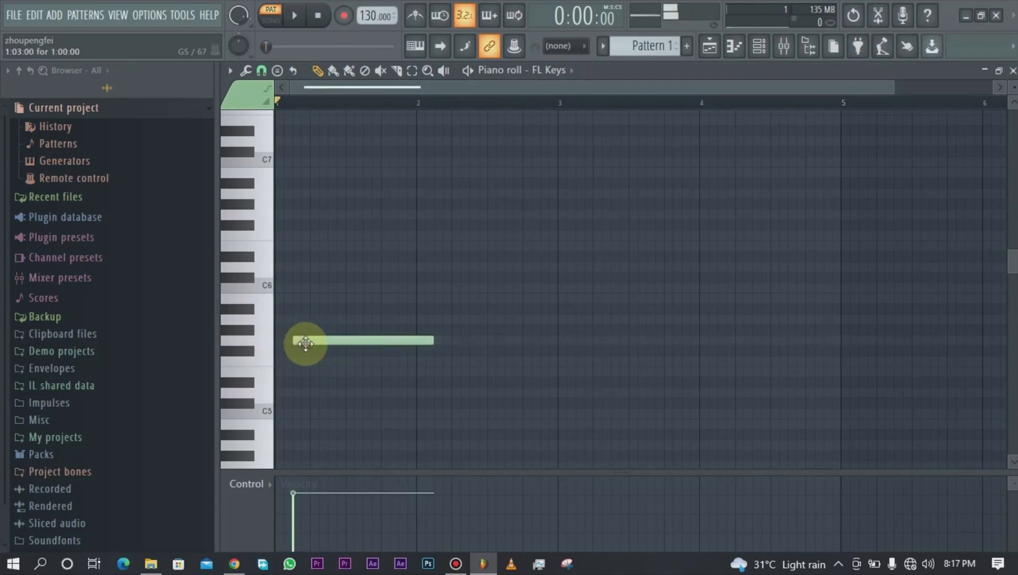
{"action": "right_click", "coordinate": [303, 340]}
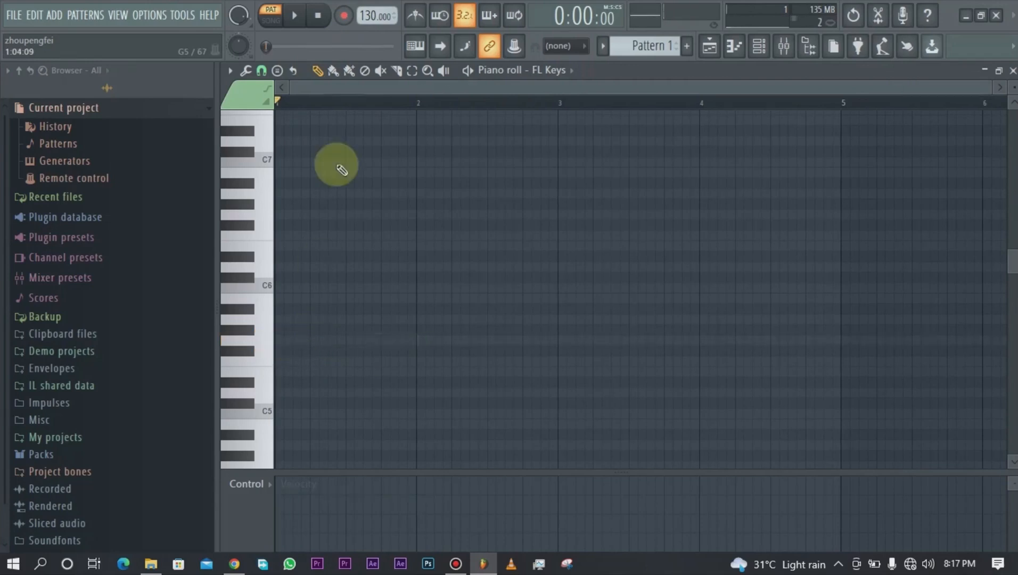
{"action": "left_click", "coordinate": [332, 72]}
{"action": "left_click", "coordinate": [288, 339]}
{"action": "mouse_move", "coordinate": [287, 339]}
{"action": "left_mouse_down"}
{"action": "mouse_move", "coordinate": [325, 336]}
{"action": "mouse_move", "coordinate": [300, 346]}
{"action": "left_mouse_up"}
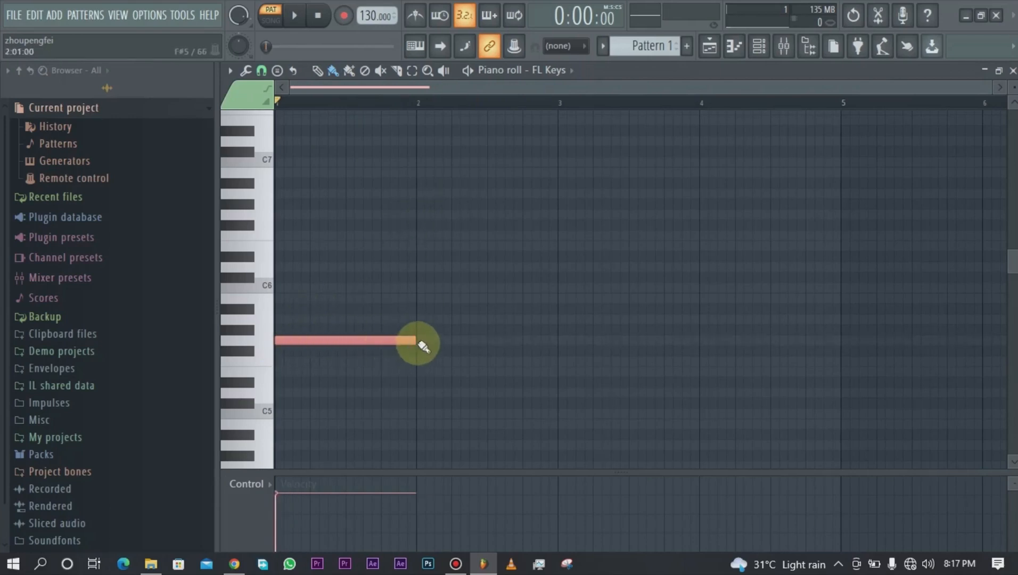
- Paint consecutive one-bar B5 notes across bars 1 to 4 and erase them all
{"action": "left_click_drag", "start_coordinate": [286, 298], "coordinate": [713, 295]}
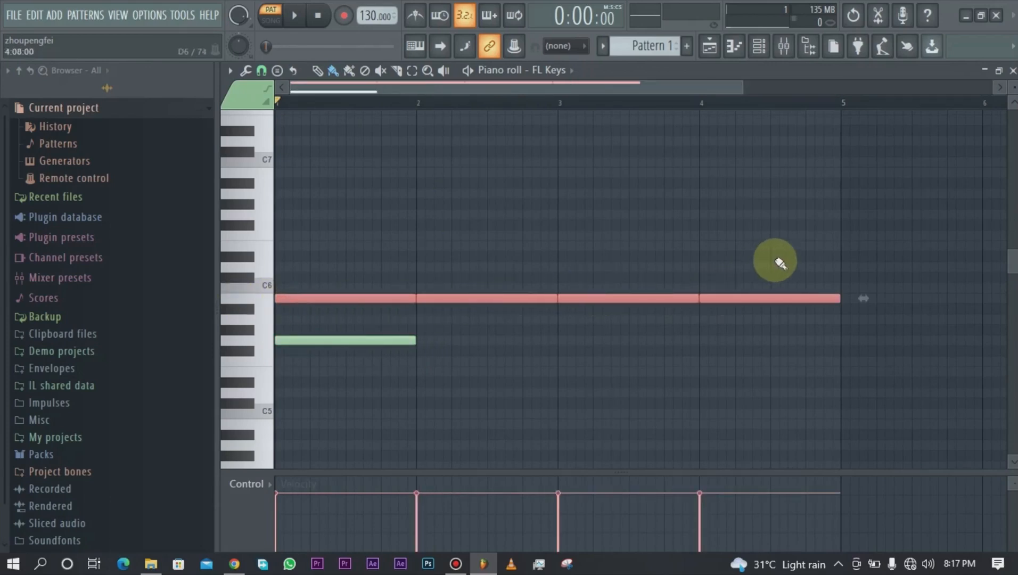
{"action": "right_click", "coordinate": [767, 298]}
{"action": "right_click", "coordinate": [596, 299]}
{"action": "right_click", "coordinate": [510, 297]}
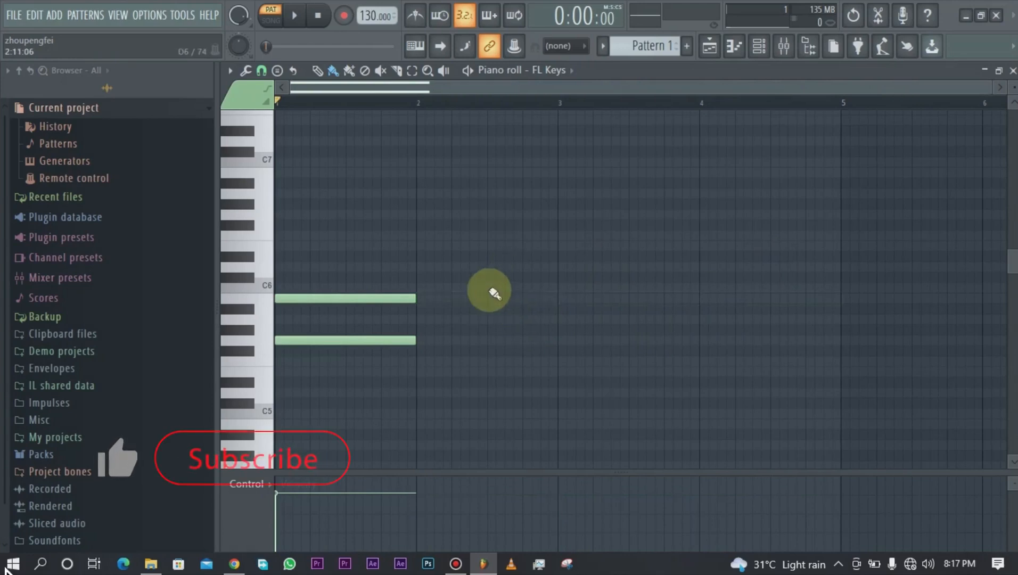
{"action": "left_click", "coordinate": [418, 297]}
{"action": "right_click", "coordinate": [409, 299]}
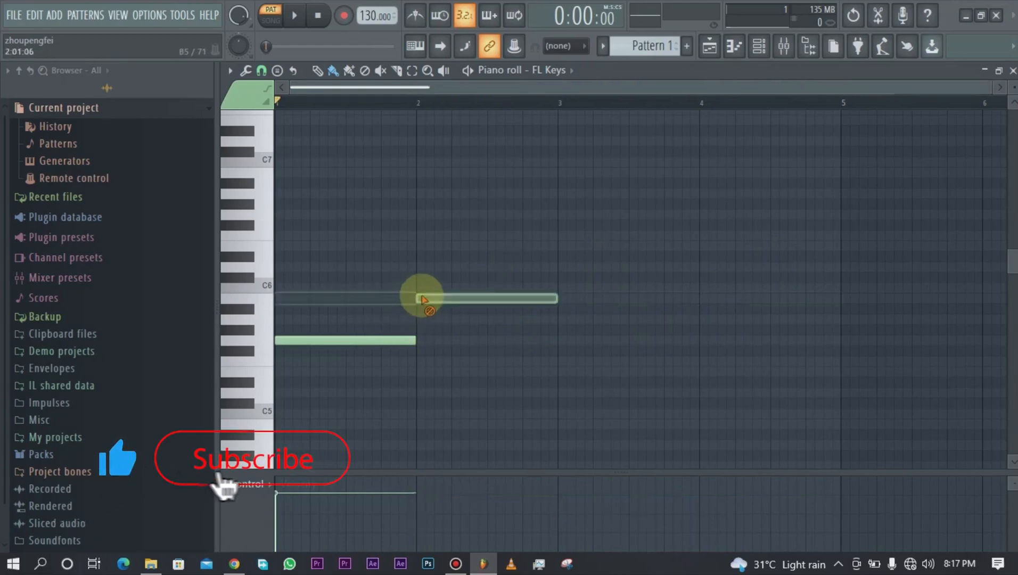
{"action": "right_click", "coordinate": [420, 297]}
- Shorten the G5 note to one step and paint repeated one-step G5 notes through the end of bar 4
{"action": "left_click_drag", "start_coordinate": [414, 340], "coordinate": [293, 355]}
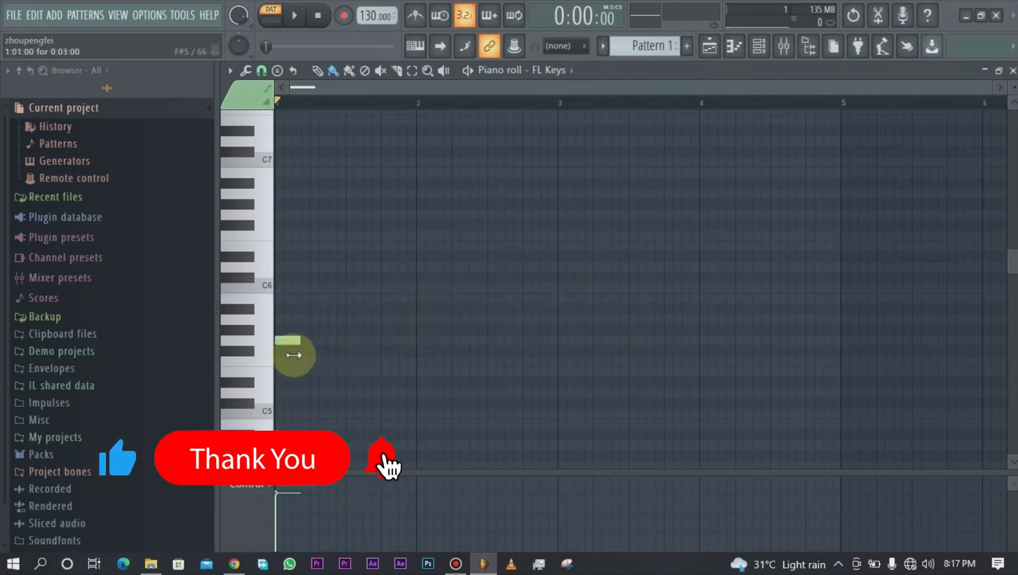
{"action": "left_click", "coordinate": [277, 342]}
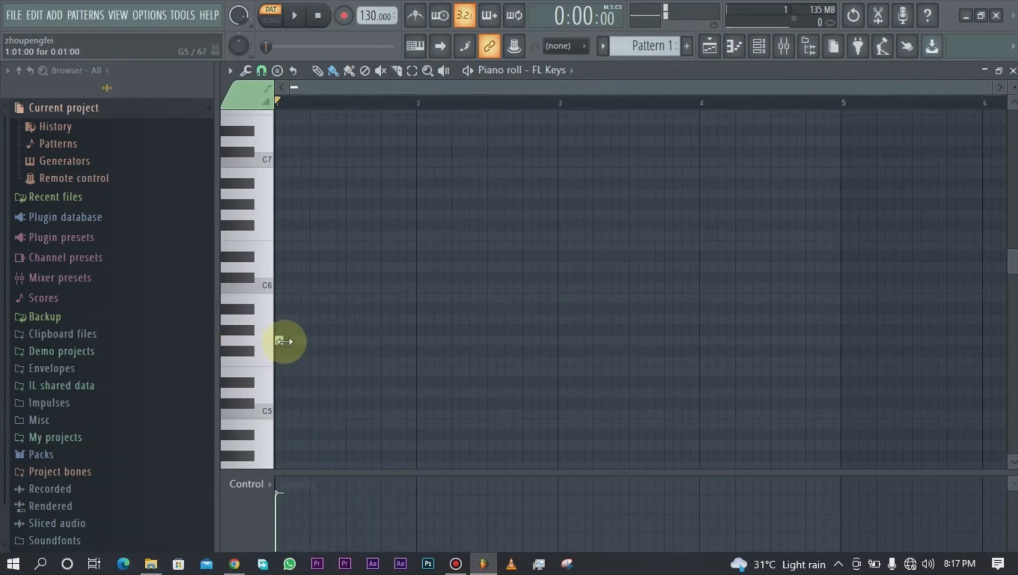
{"action": "mouse_move", "coordinate": [290, 343]}
{"action": "left_mouse_down"}
{"action": "mouse_move", "coordinate": [668, 322]}
{"action": "mouse_move", "coordinate": [834, 341]}
{"action": "mouse_move", "coordinate": [807, 318]}
{"action": "left_mouse_up"}
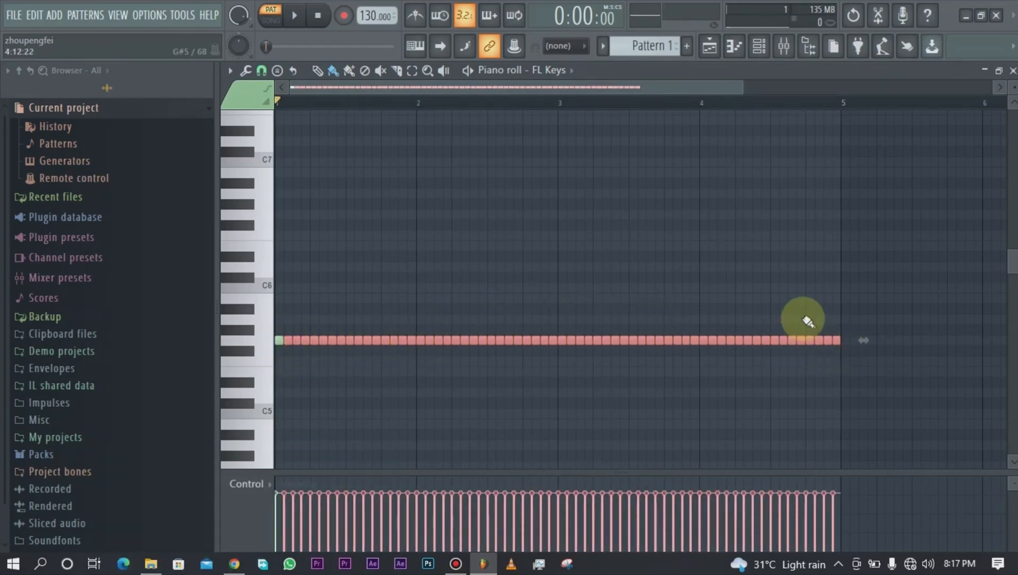
- Draw one-step F5 notes below the G5 run with the Draw tool and delete them
{"action": "left_click", "coordinate": [318, 69]}
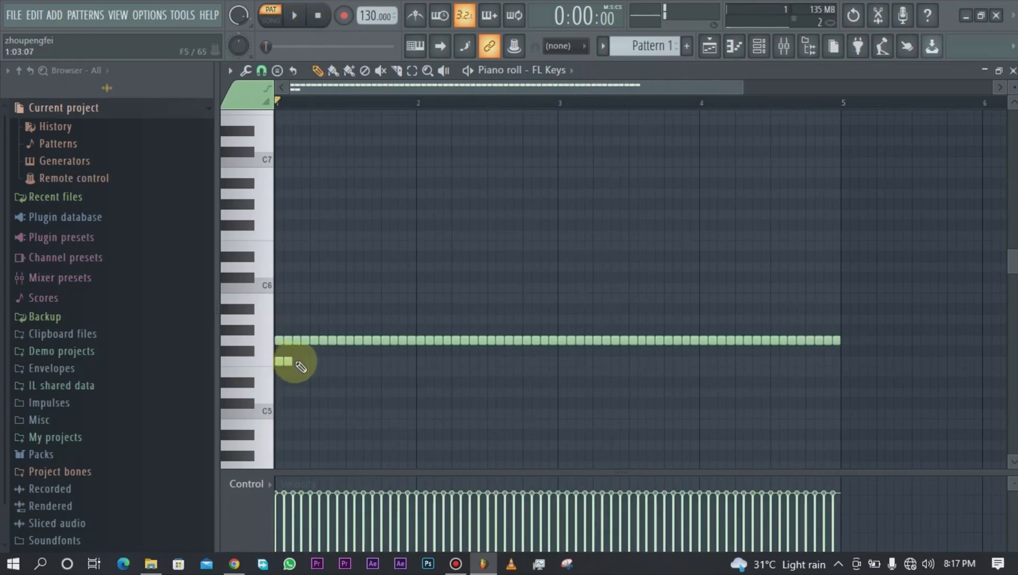
{"action": "left_click_drag", "start_coordinate": [308, 367], "coordinate": [325, 367]}
{"action": "right_click", "coordinate": [319, 367]}
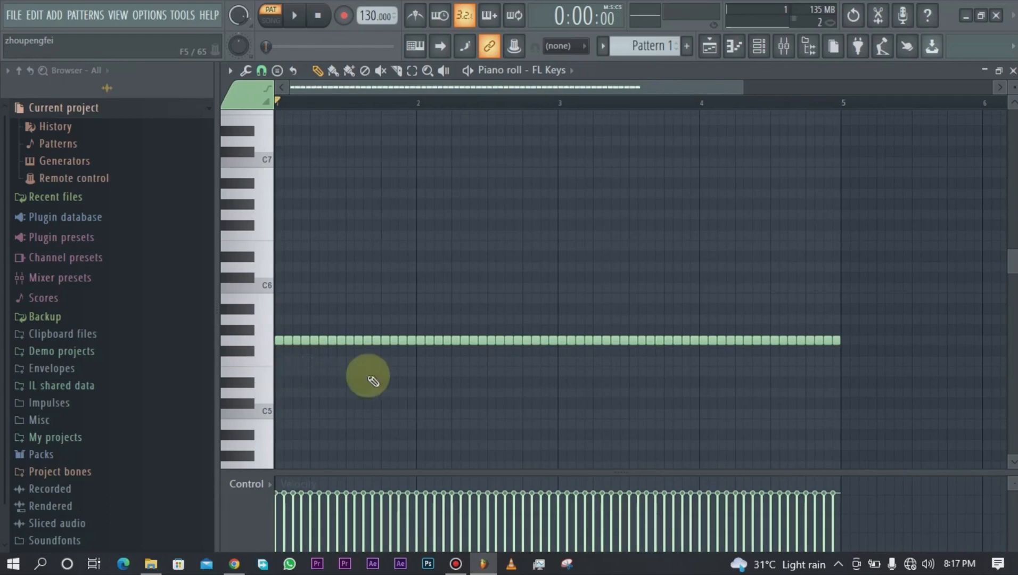
- Erase the run of one-step G5 notes from bar 4 back to bar 1, keeping only the first note
{"action": "right_click", "coordinate": [745, 340]}
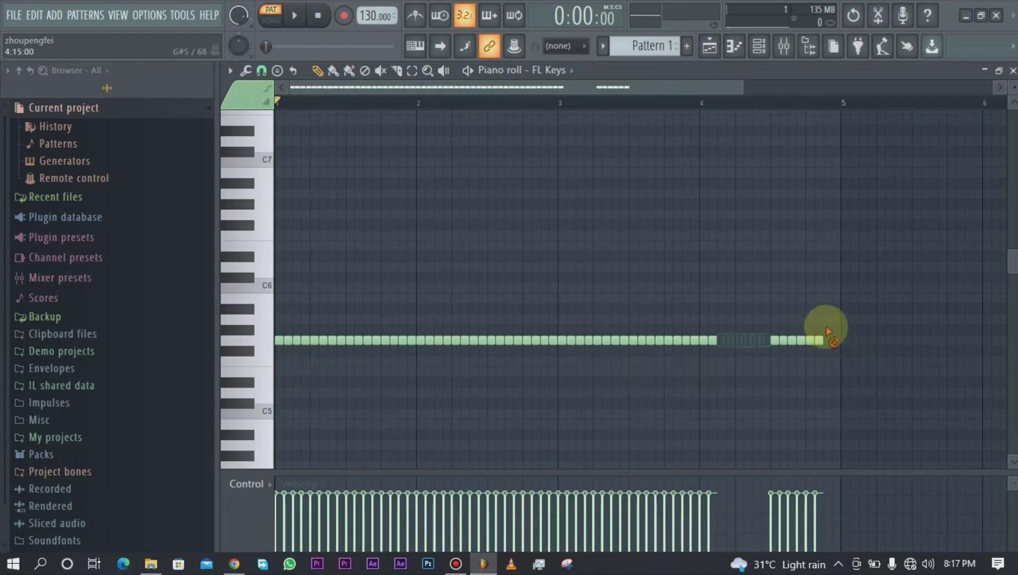
{"action": "right_click", "coordinate": [809, 340]}
{"action": "right_click", "coordinate": [782, 341]}
{"action": "right_click", "coordinate": [708, 341]}
{"action": "right_click", "coordinate": [678, 341]}
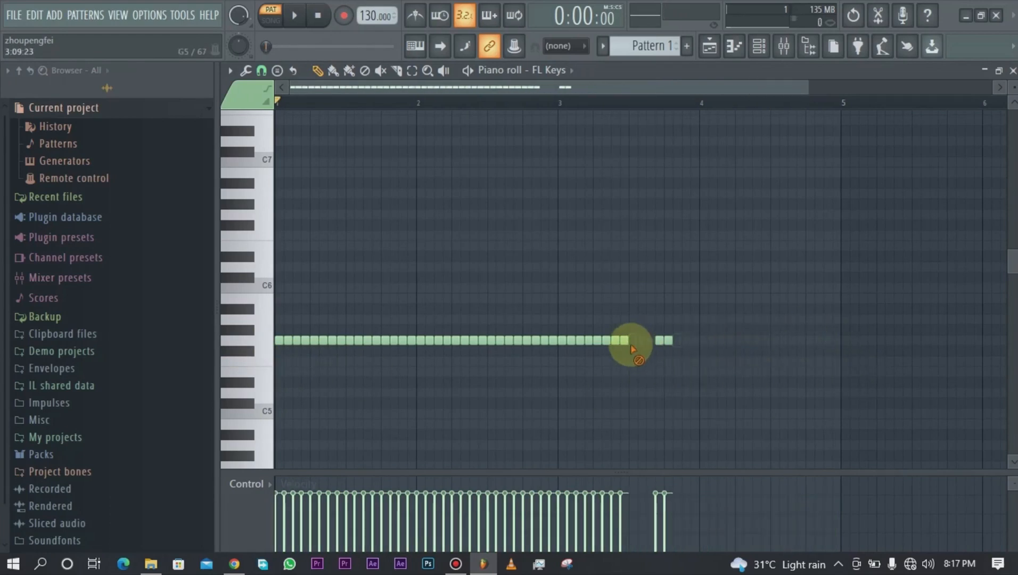
{"action": "right_click", "coordinate": [650, 341]}
{"action": "right_click", "coordinate": [596, 340]}
{"action": "right_click", "coordinate": [559, 341]}
{"action": "right_click", "coordinate": [506, 340]}
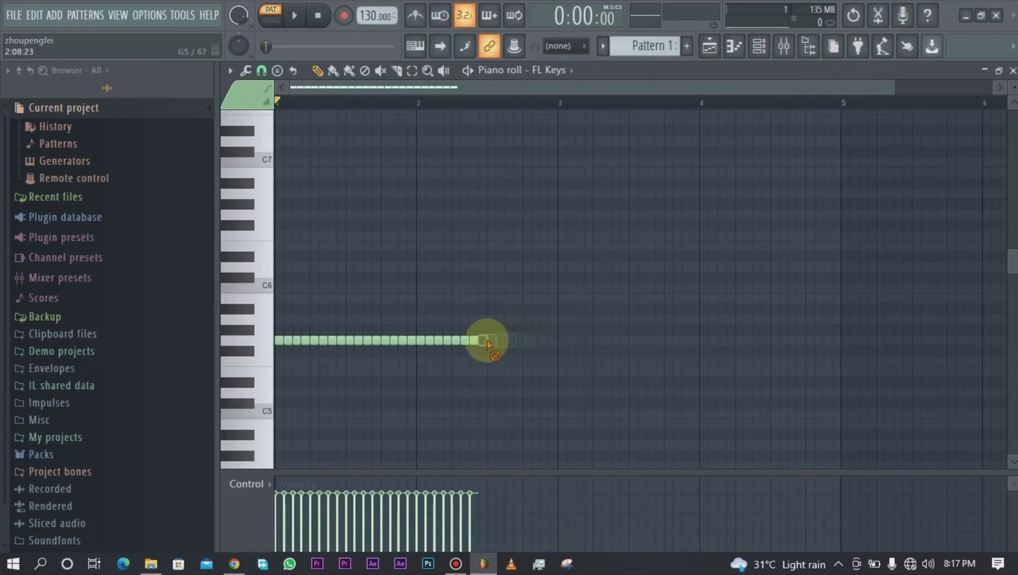
{"action": "right_click", "coordinate": [458, 340]}
{"action": "right_click", "coordinate": [415, 340]}
{"action": "right_click", "coordinate": [447, 340]}
{"action": "right_click", "coordinate": [380, 340]}
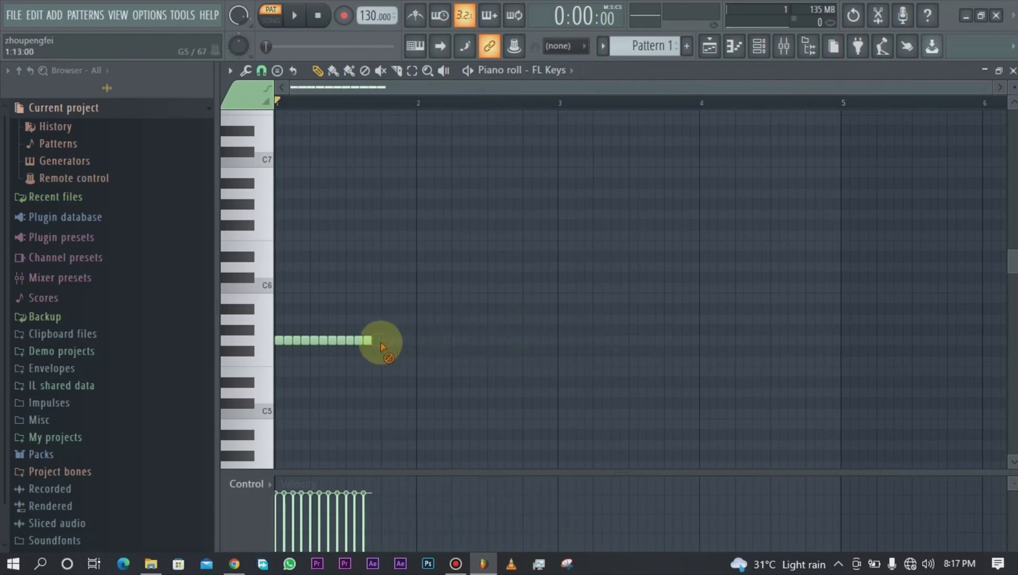
{"action": "right_click", "coordinate": [343, 344]}
{"action": "right_click", "coordinate": [325, 345]}
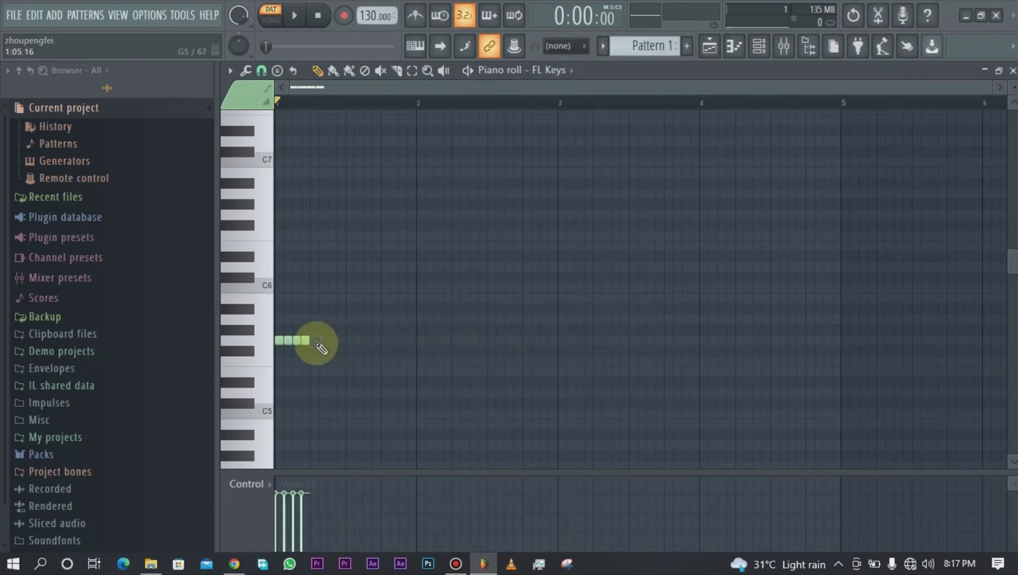
{"action": "right_click", "coordinate": [293, 342]}
{"action": "right_click", "coordinate": [286, 342]}
{"action": "right_click", "coordinate": [302, 342]}
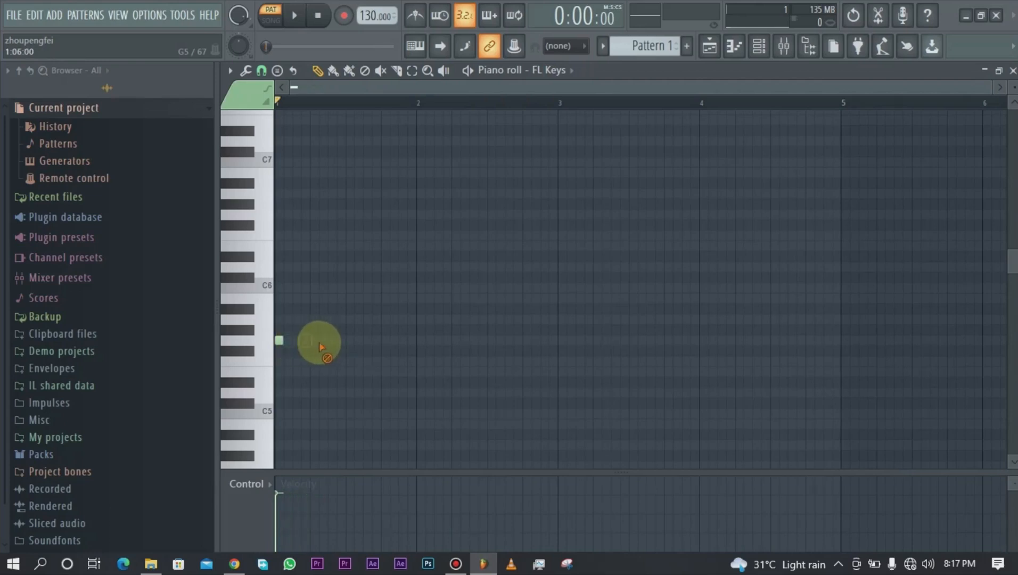
- Replace the remaining G5 note with one-step G5 notes painted across bar 1 in drum sequencer mode, and erase the one at step 14
{"action": "left_click", "coordinate": [335, 72]}
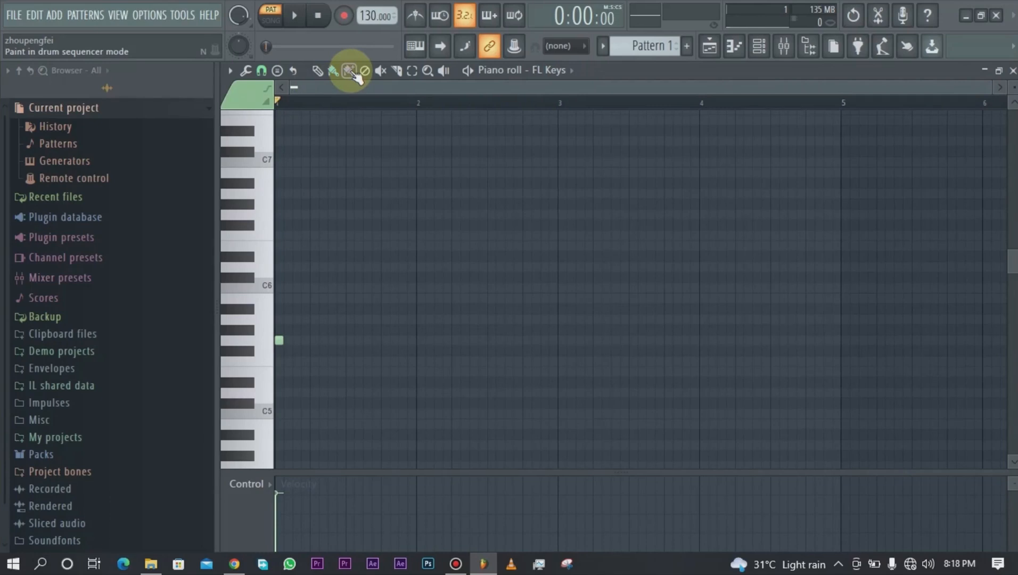
{"action": "left_click", "coordinate": [350, 72]}
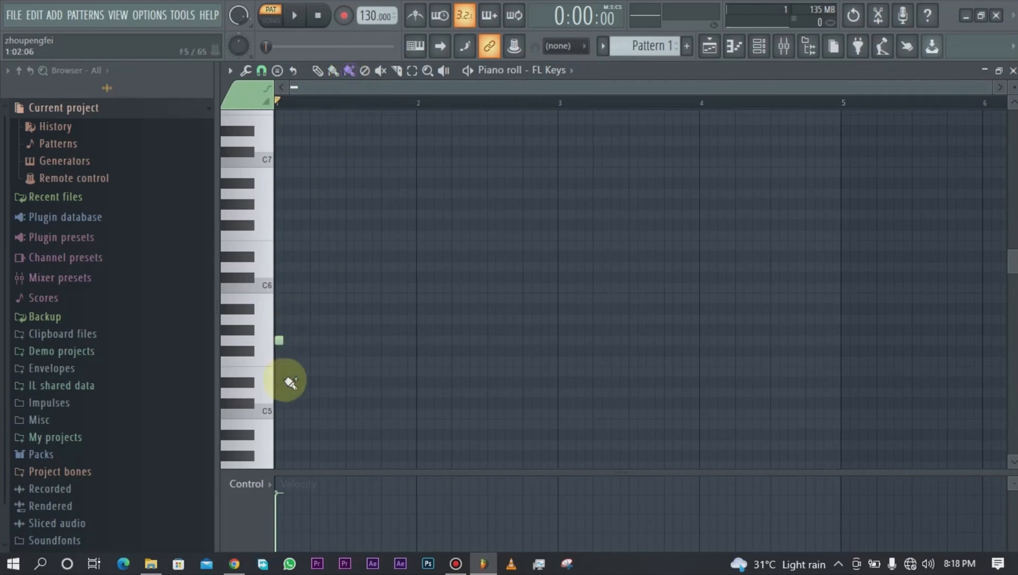
{"action": "right_click", "coordinate": [282, 342]}
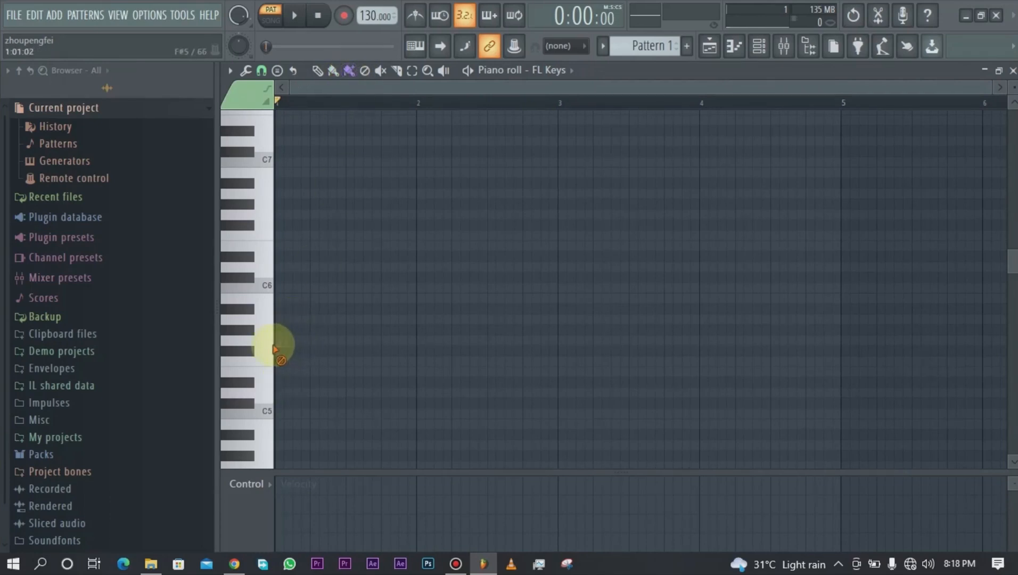
{"action": "mouse_move", "coordinate": [284, 345]}
{"action": "left_mouse_down"}
{"action": "mouse_move", "coordinate": [394, 351]}
{"action": "mouse_move", "coordinate": [405, 338]}
{"action": "left_mouse_up"}
{"action": "right_click", "coordinate": [395, 340]}
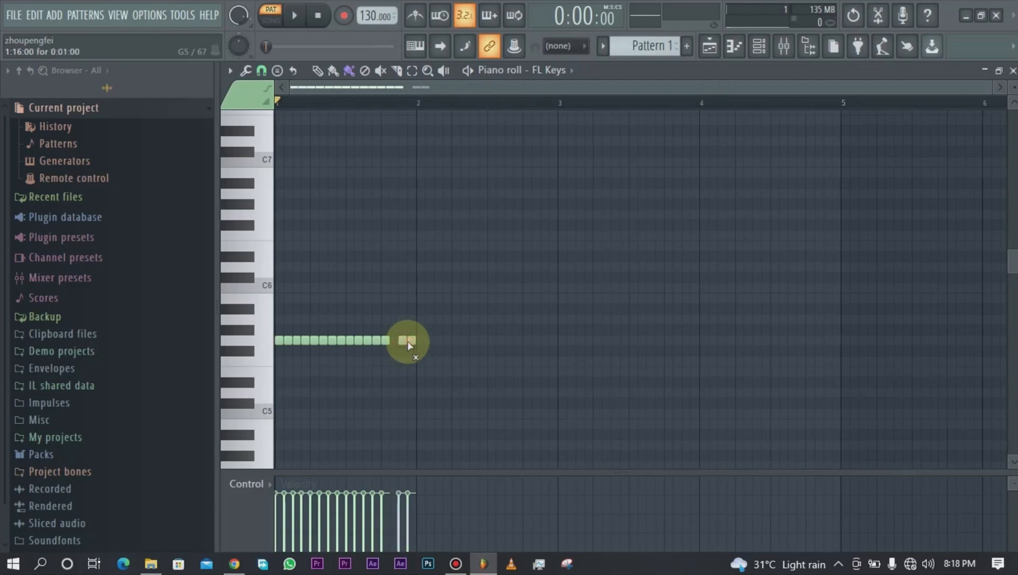
- Erase the remaining G5 notes and paint a run of one-step A5 notes across bar 1 with the Paint tool
{"action": "mouse_move", "coordinate": [357, 345]}
{"action": "left_mouse_down"}
{"action": "mouse_move", "coordinate": [396, 351]}
{"action": "mouse_move", "coordinate": [265, 341]}
{"action": "mouse_move", "coordinate": [417, 349]}
{"action": "mouse_move", "coordinate": [272, 336]}
{"action": "left_mouse_up"}
{"action": "left_click", "coordinate": [333, 69]}
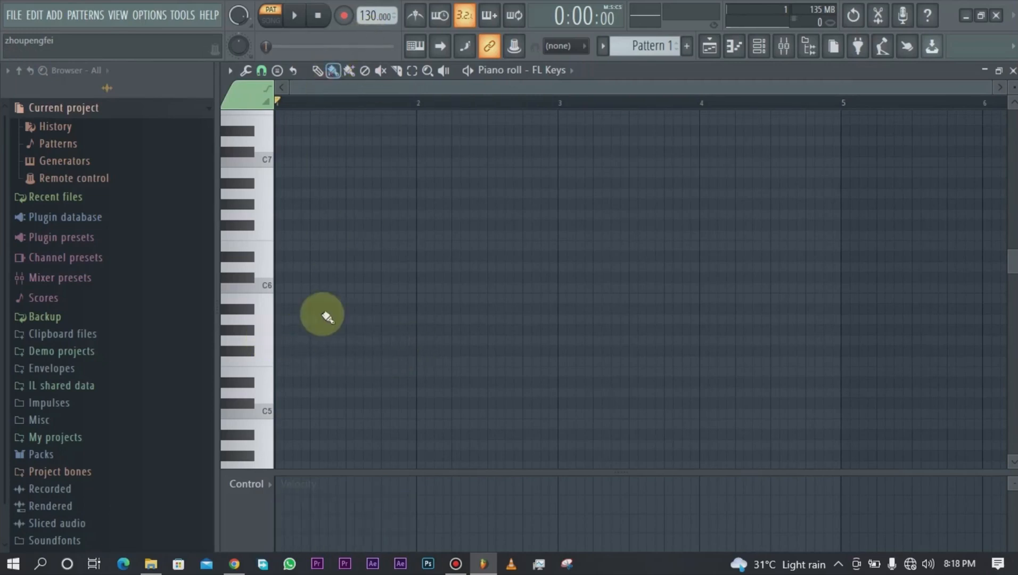
{"action": "mouse_move", "coordinate": [286, 326]}
{"action": "left_mouse_down"}
{"action": "mouse_move", "coordinate": [416, 338]}
{"action": "mouse_move", "coordinate": [399, 347]}
{"action": "mouse_move", "coordinate": [404, 324]}
{"action": "left_mouse_up"}
- Dismiss the note properties of an A5 note and erase the whole A5 run from bar 1
{"action": "double_click", "coordinate": [402, 320]}
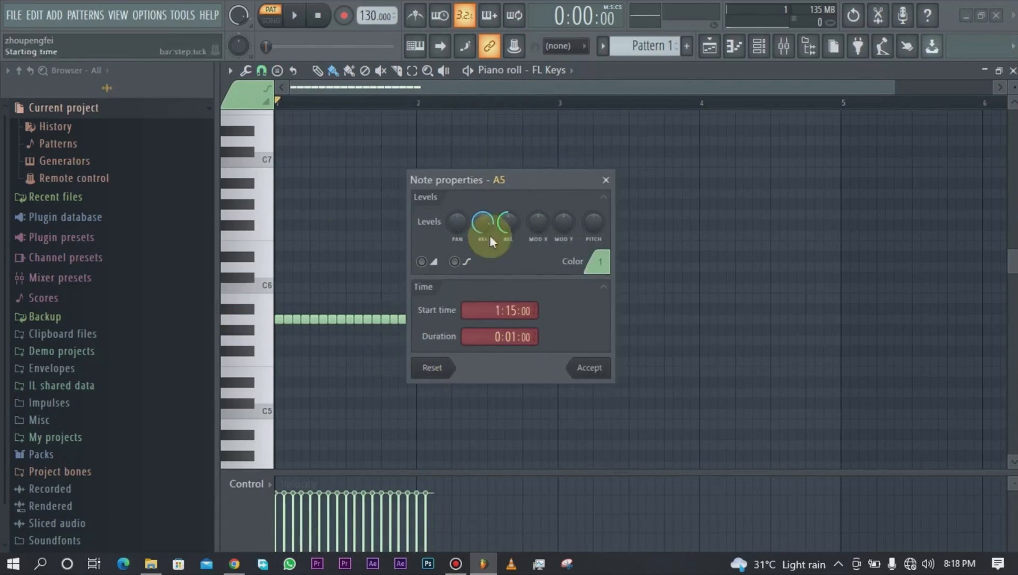
{"action": "left_click", "coordinate": [601, 193]}
{"action": "left_click_drag", "start_coordinate": [405, 320], "coordinate": [273, 327]}
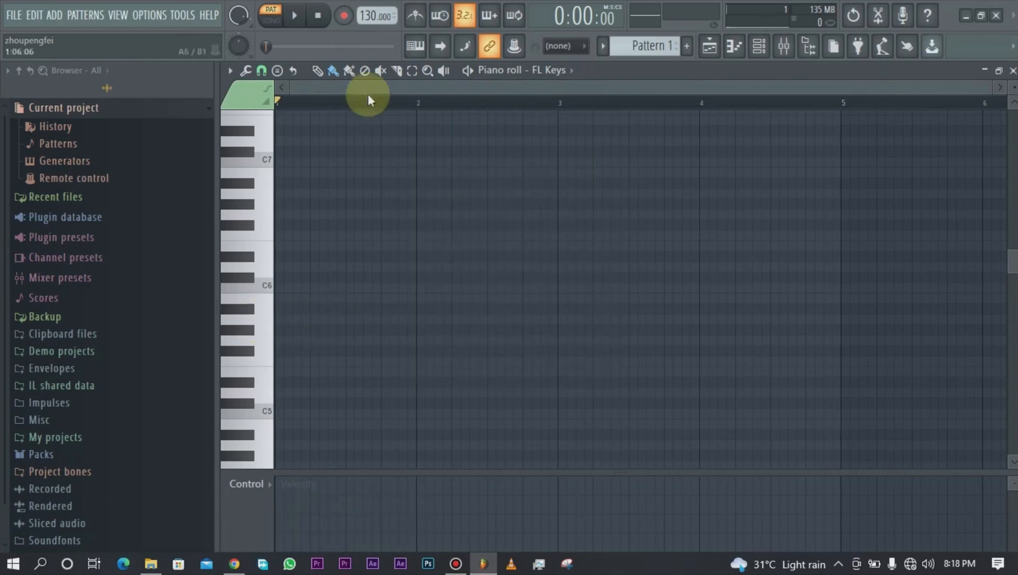
- Place a one-bar B5 note in bar 1 and remove it with the Delete tool
{"action": "left_click", "coordinate": [348, 71]}
{"action": "left_click", "coordinate": [298, 298]}
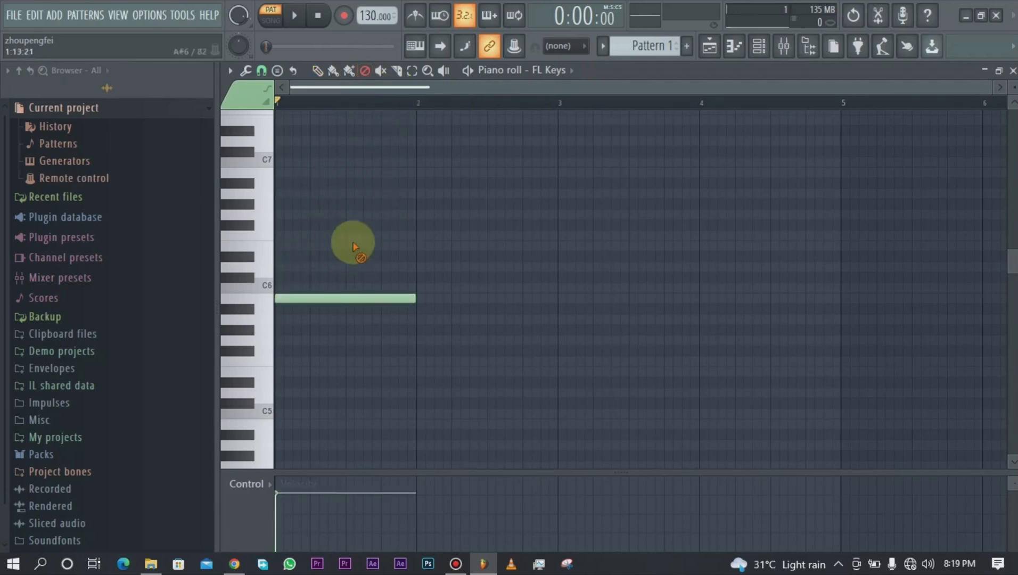
{"action": "left_click", "coordinate": [365, 70]}
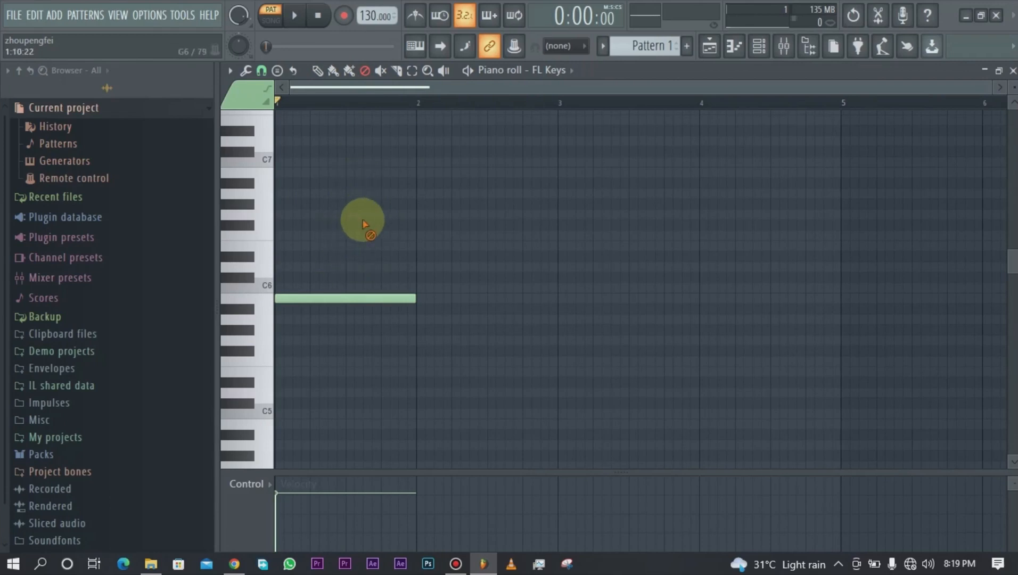
{"action": "left_click", "coordinate": [364, 299]}
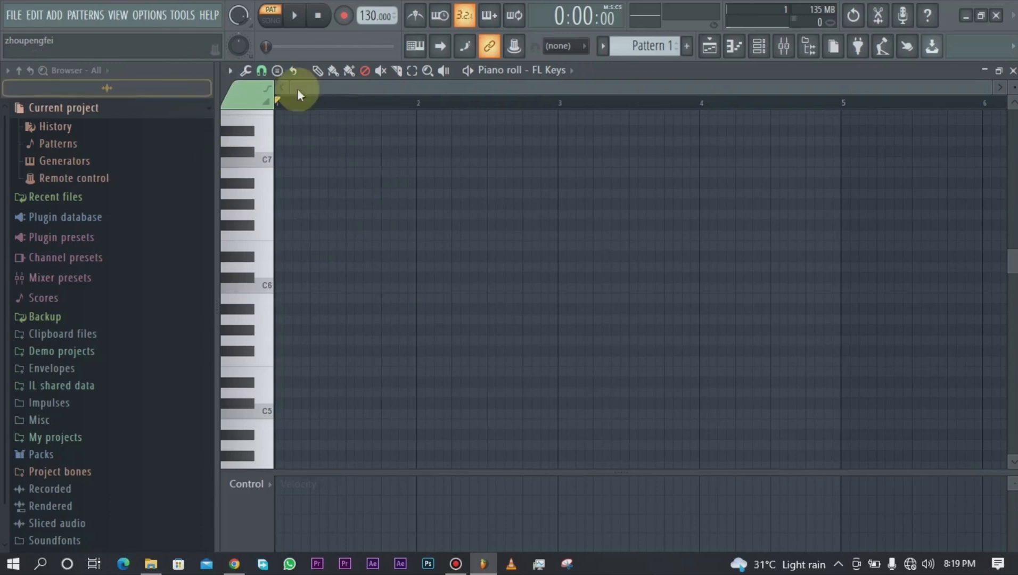
- Set up a one-bar C5, E5 and G5 chord in bar 1, and audition it with G5 and E5 muted
{"action": "key", "text": "ctrl+z"}
{"action": "left_click", "coordinate": [379, 73]}
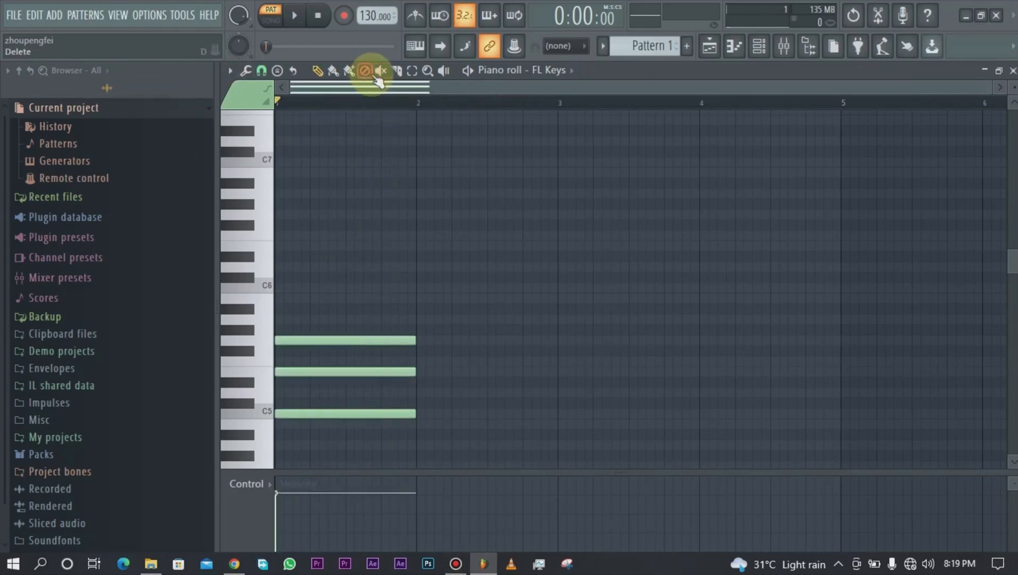
{"action": "left_click", "coordinate": [340, 340]}
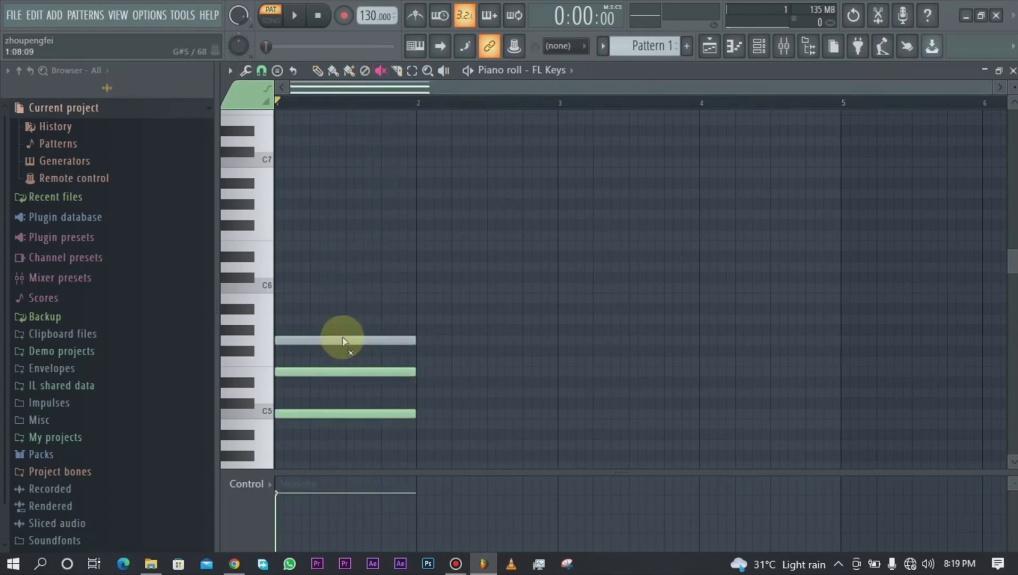
{"action": "left_click", "coordinate": [354, 372]}
{"action": "key", "text": "space"}
{"action": "key", "text": "space"}
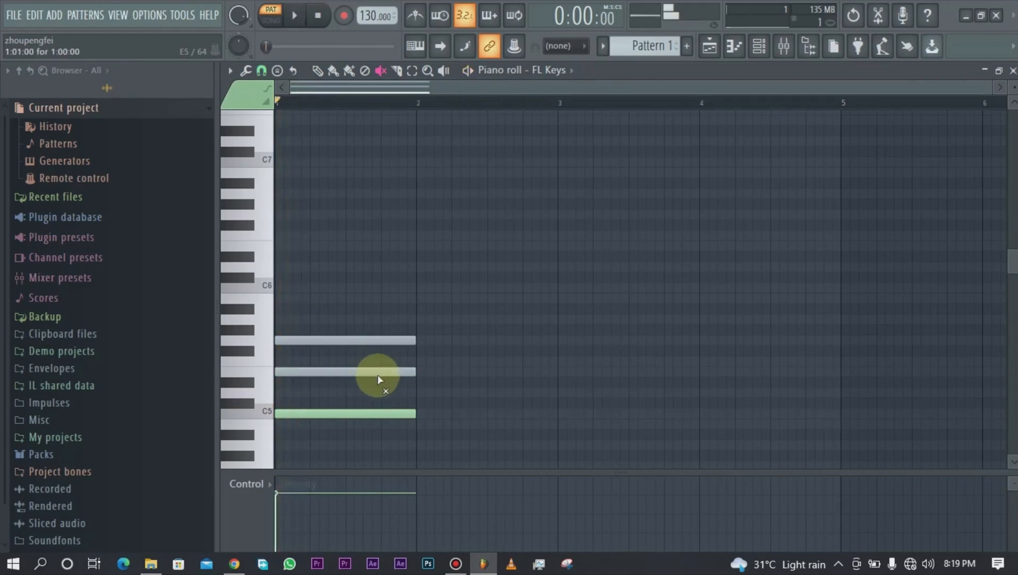
- Unmute the E5 and G5 notes and play the full chord
{"action": "left_click", "coordinate": [359, 375]}
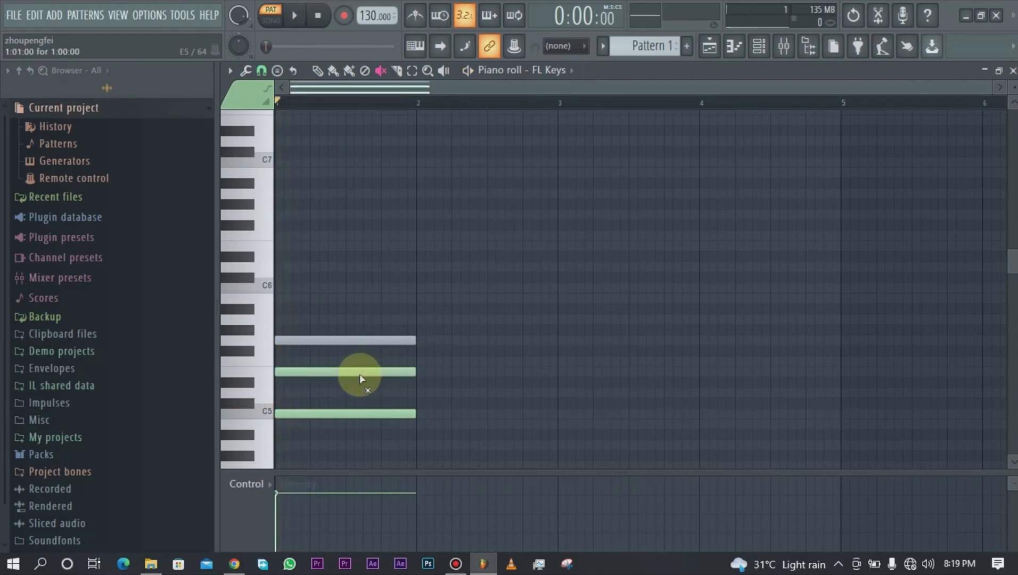
{"action": "left_click", "coordinate": [361, 375]}
{"action": "left_click", "coordinate": [353, 373]}
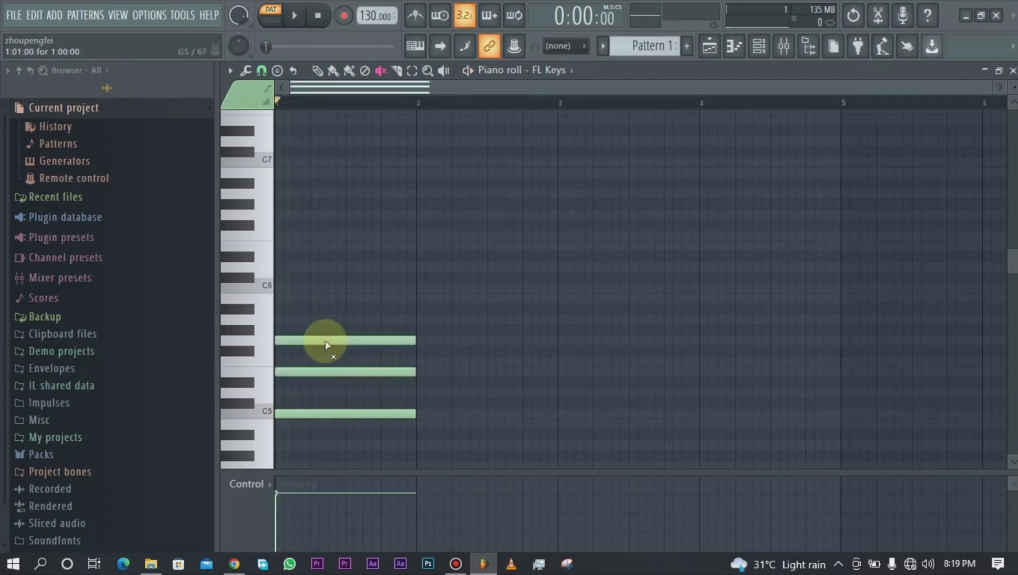
{"action": "key", "text": "space"}
{"action": "key", "text": "space"}
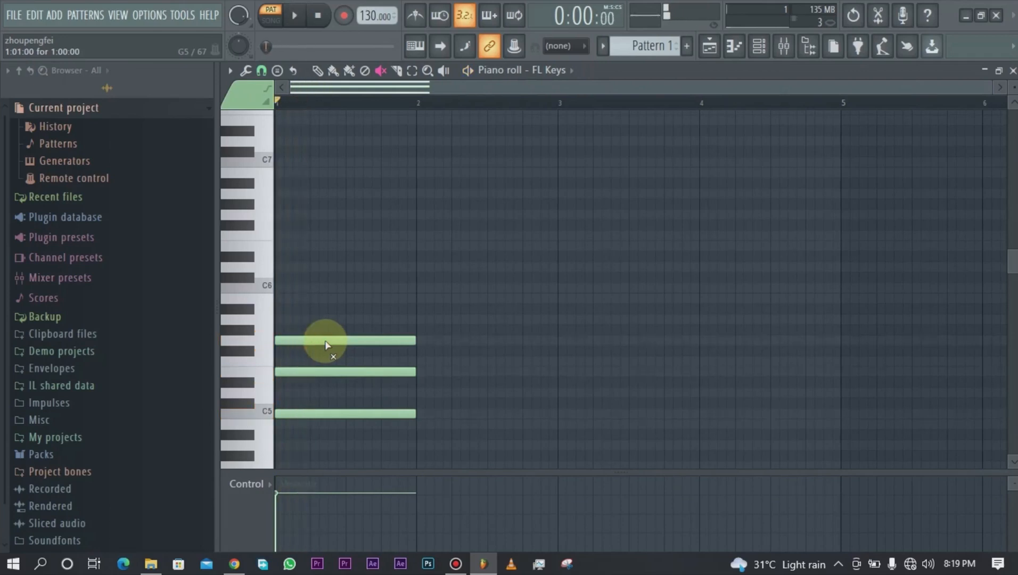
- Mute the C5, E5 and G5 notes with the Mute tool and play the pattern
{"action": "left_click", "coordinate": [365, 339]}
{"action": "left_click", "coordinate": [354, 374]}
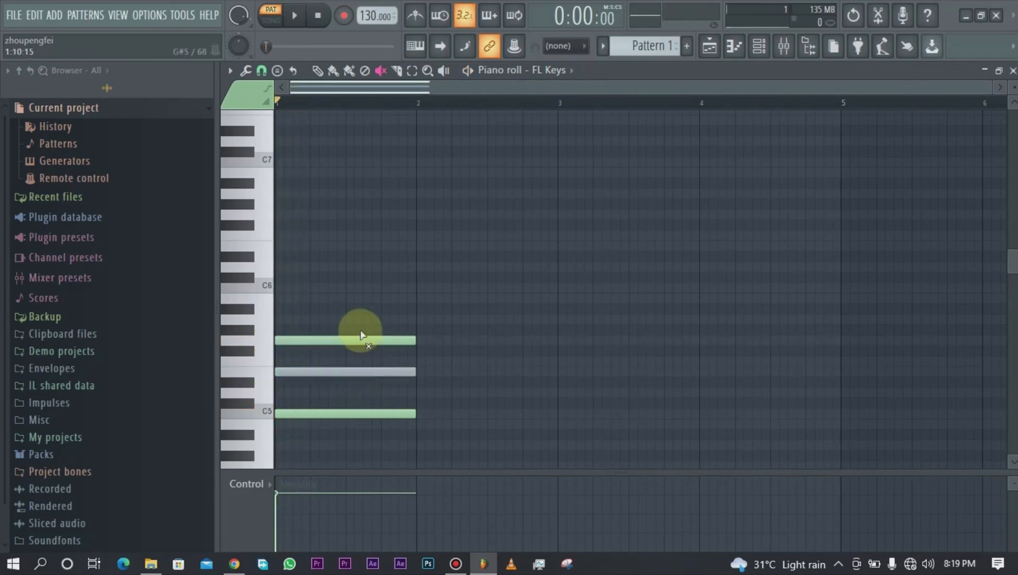
{"action": "left_click", "coordinate": [361, 341]}
{"action": "key", "text": "space"}
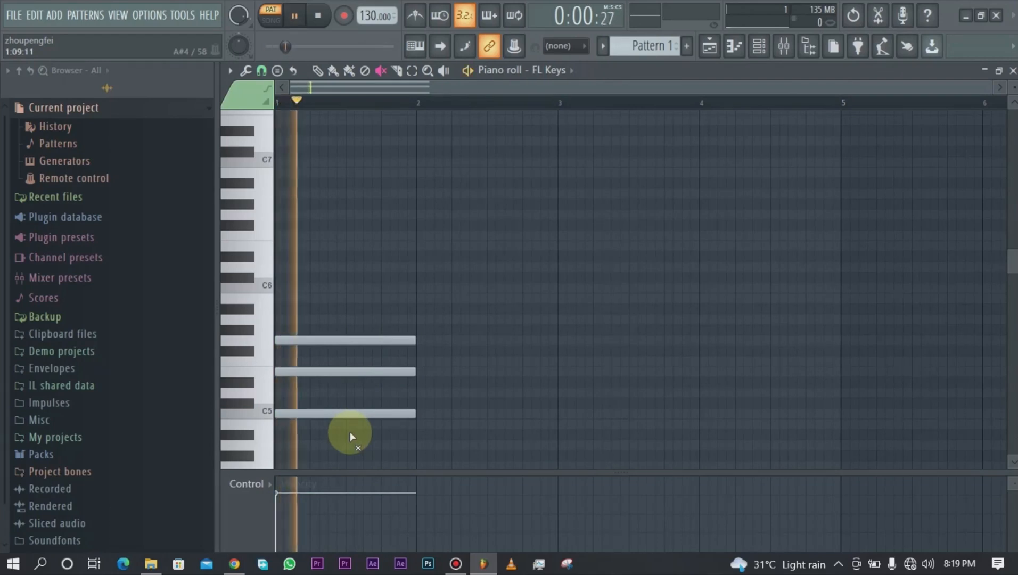
{"action": "key", "text": "space"}
- Unmute all three chord notes in one sweep and play the pattern
{"action": "mouse_move", "coordinate": [350, 431]}
{"action": "left_mouse_down"}
{"action": "mouse_move", "coordinate": [341, 369]}
{"action": "mouse_move", "coordinate": [348, 320]}
{"action": "left_mouse_up"}
{"action": "key", "text": "space"}
{"action": "key", "text": "space"}
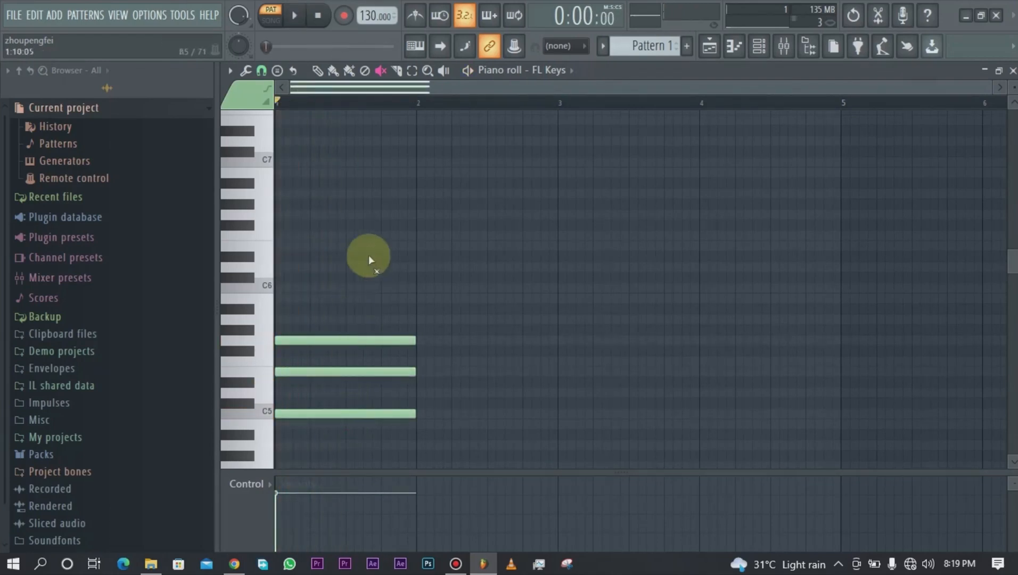
- Slice the C5, E5 and G5 notes vertically at steps 9, 11 and 13 of bar 1, undoing any extra cut
{"action": "left_click", "coordinate": [396, 70]}
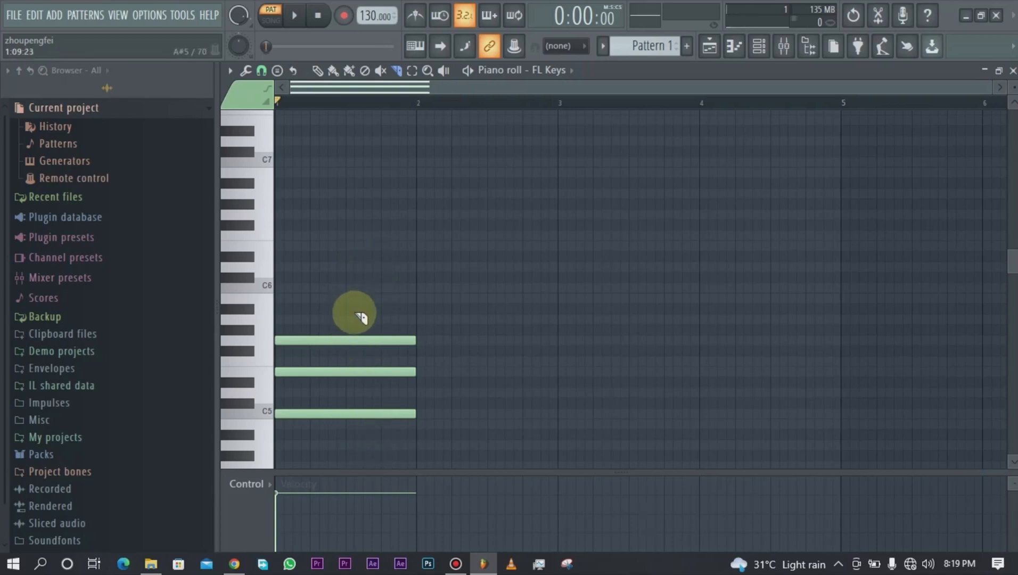
{"action": "left_click_drag", "start_coordinate": [346, 311], "coordinate": [351, 447]}
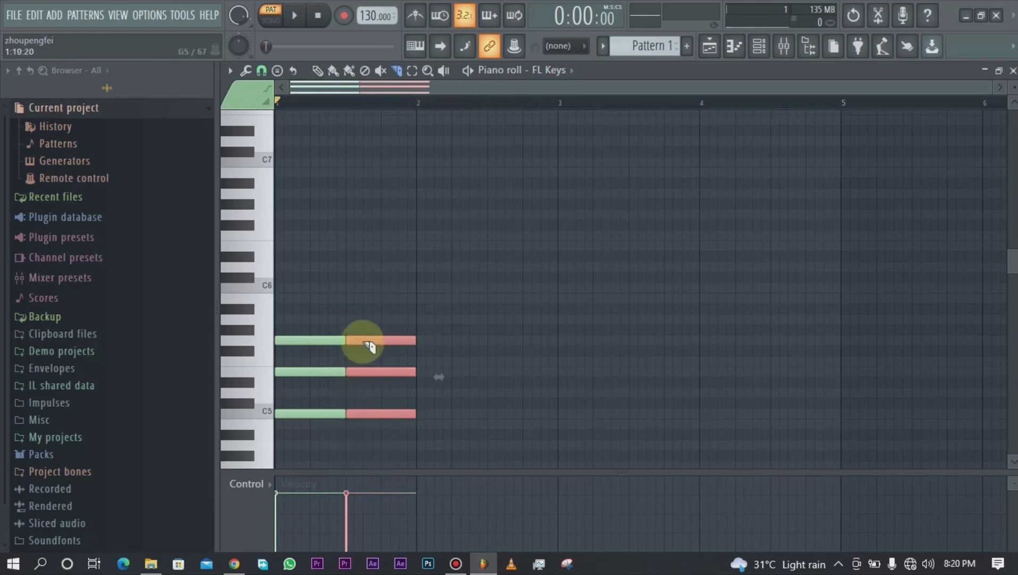
{"action": "left_click_drag", "start_coordinate": [381, 314], "coordinate": [385, 447]}
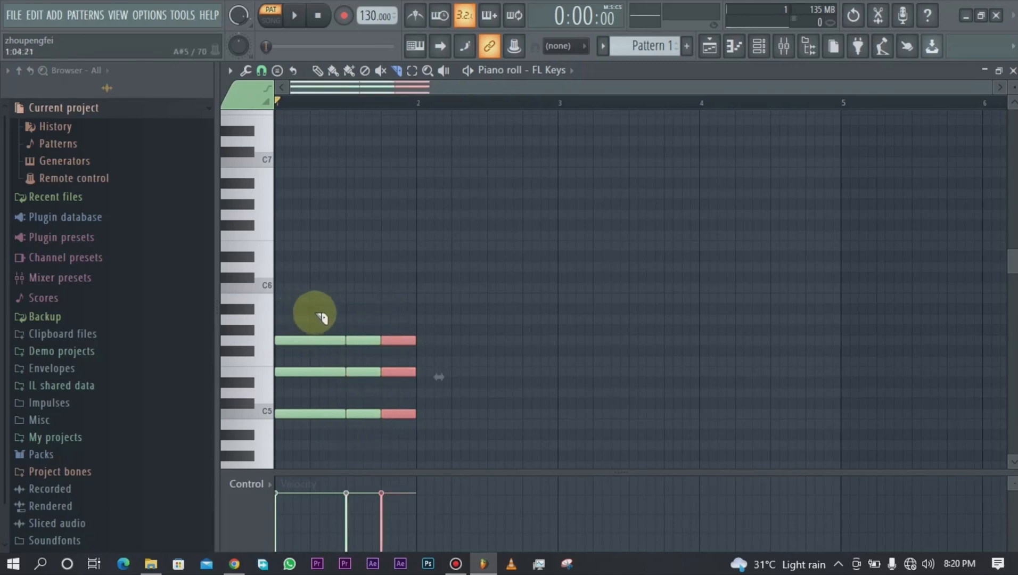
{"action": "left_click_drag", "start_coordinate": [364, 318], "coordinate": [364, 447]}
{"action": "left_click_drag", "start_coordinate": [405, 319], "coordinate": [436, 511]}
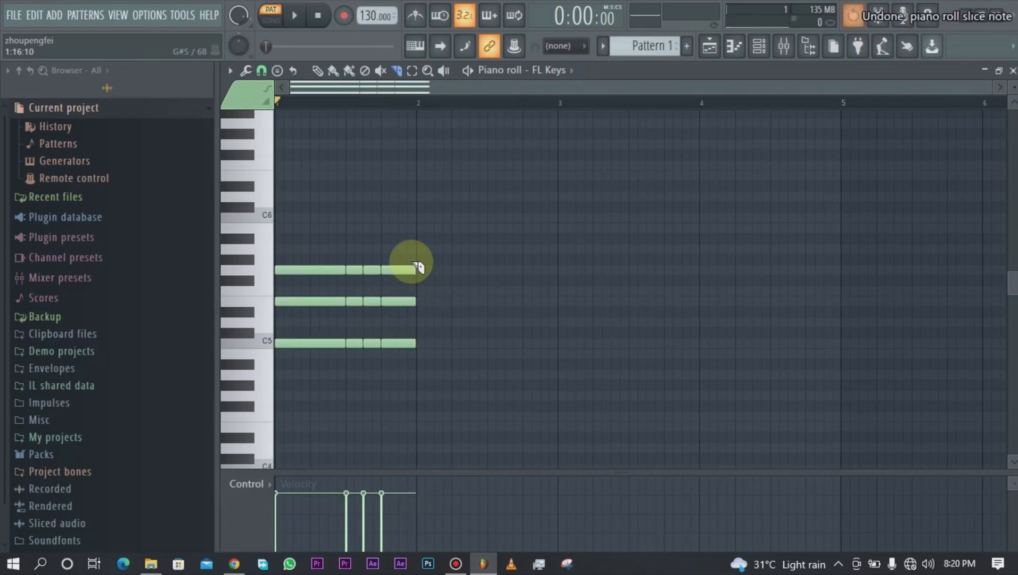
- Slice the chord notes with slanted cuts near the end and through the first half of bar 1, and play the result
{"action": "left_click_drag", "start_coordinate": [417, 235], "coordinate": [390, 372]}
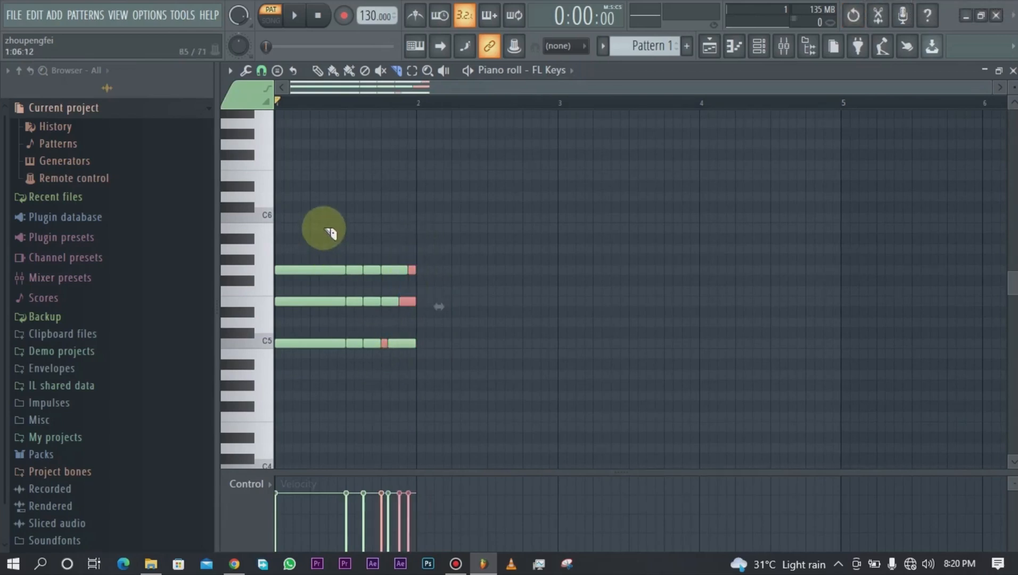
{"action": "left_click_drag", "start_coordinate": [291, 228], "coordinate": [355, 381]}
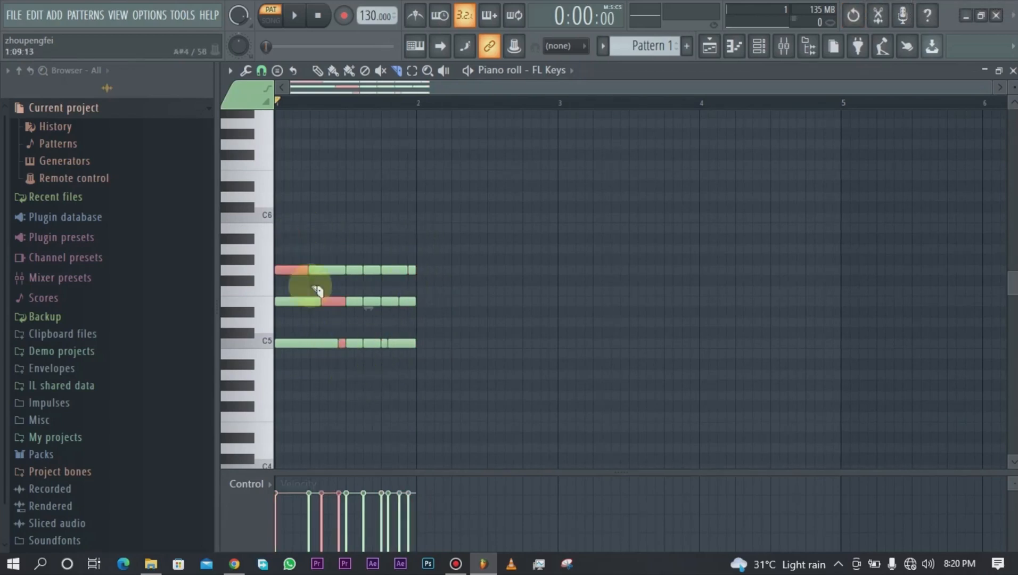
{"action": "left_click_drag", "start_coordinate": [302, 216], "coordinate": [294, 379]}
{"action": "left_click_drag", "start_coordinate": [330, 234], "coordinate": [336, 386]}
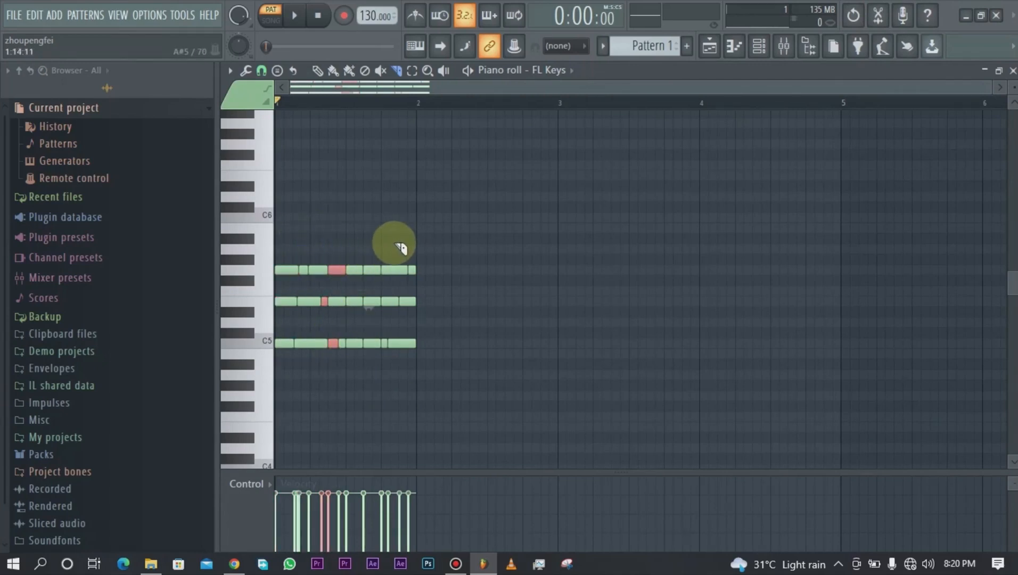
{"action": "key", "text": "space"}
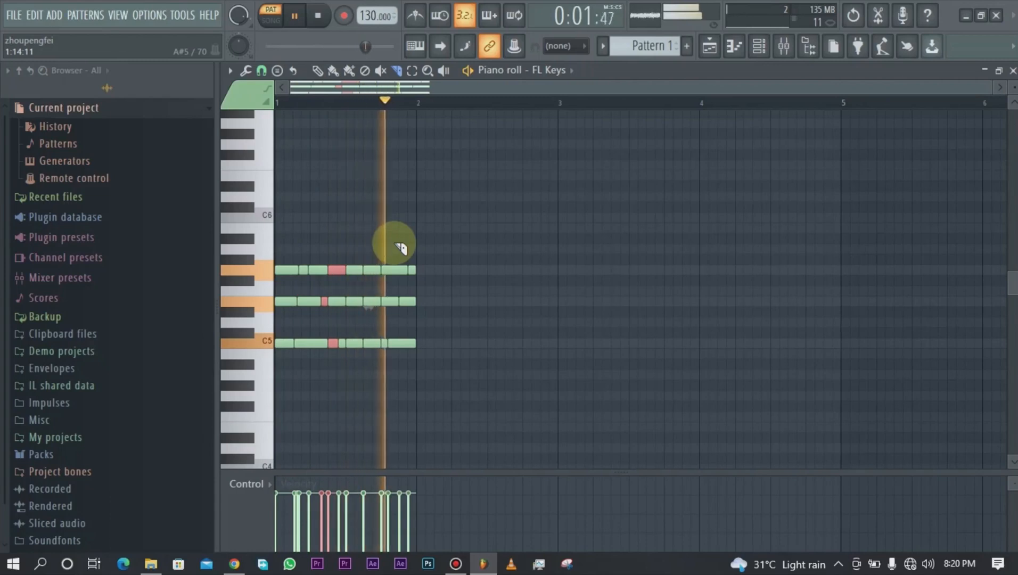
- Select the sliced notes in the second half of bar 1 with the Select tool and deselect them in Draw mode
{"action": "left_click", "coordinate": [317, 70]}
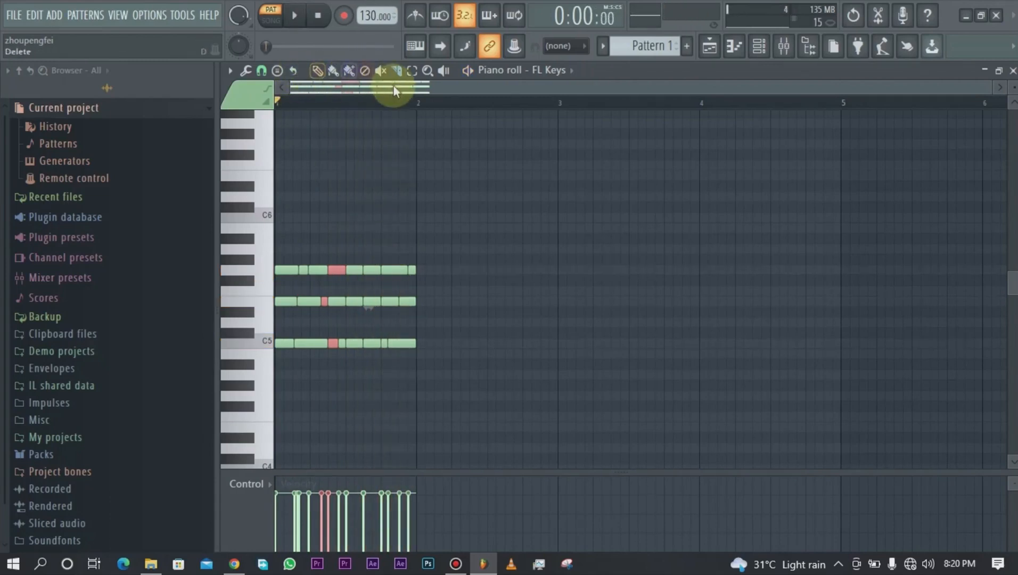
{"action": "left_click", "coordinate": [426, 77]}
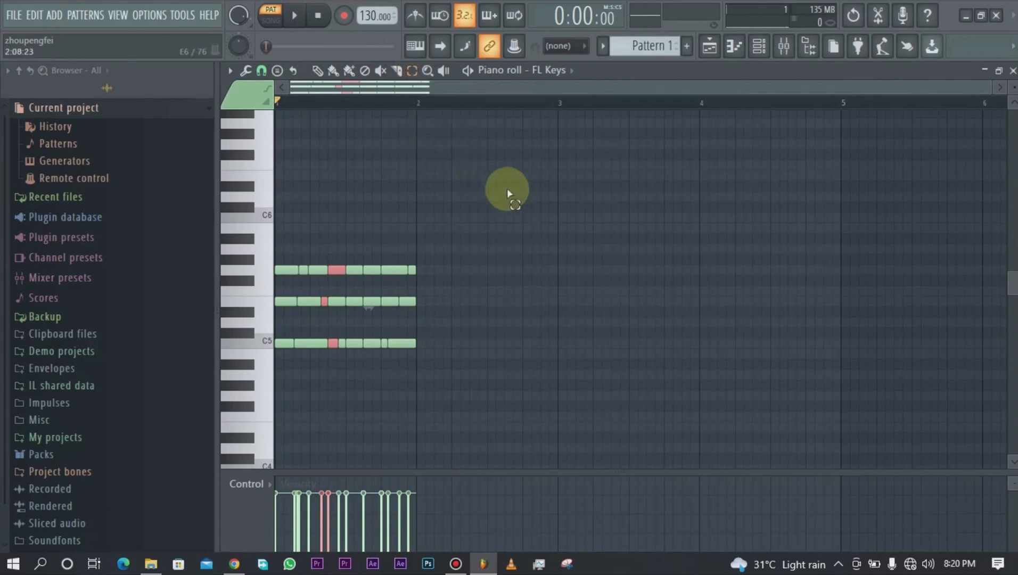
{"action": "left_click_drag", "start_coordinate": [609, 196], "coordinate": [346, 388]}
{"action": "left_click", "coordinate": [412, 70]}
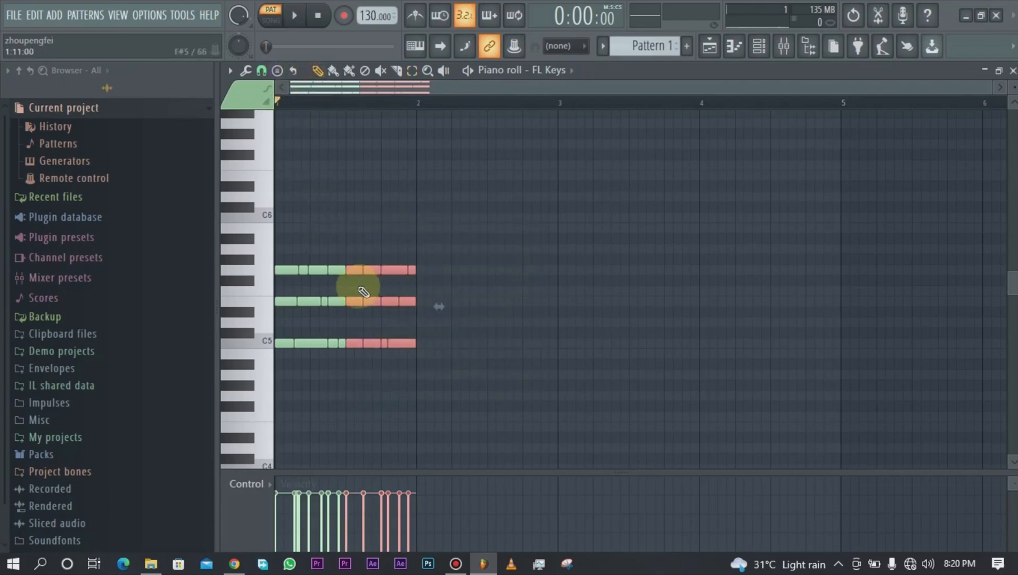
{"action": "mouse_move", "coordinate": [367, 270]}
{"action": "left_mouse_down"}
{"action": "mouse_move", "coordinate": [441, 268]}
{"action": "mouse_move", "coordinate": [411, 289]}
{"action": "mouse_move", "coordinate": [370, 266]}
{"action": "left_mouse_up"}
{"action": "left_click", "coordinate": [386, 227]}
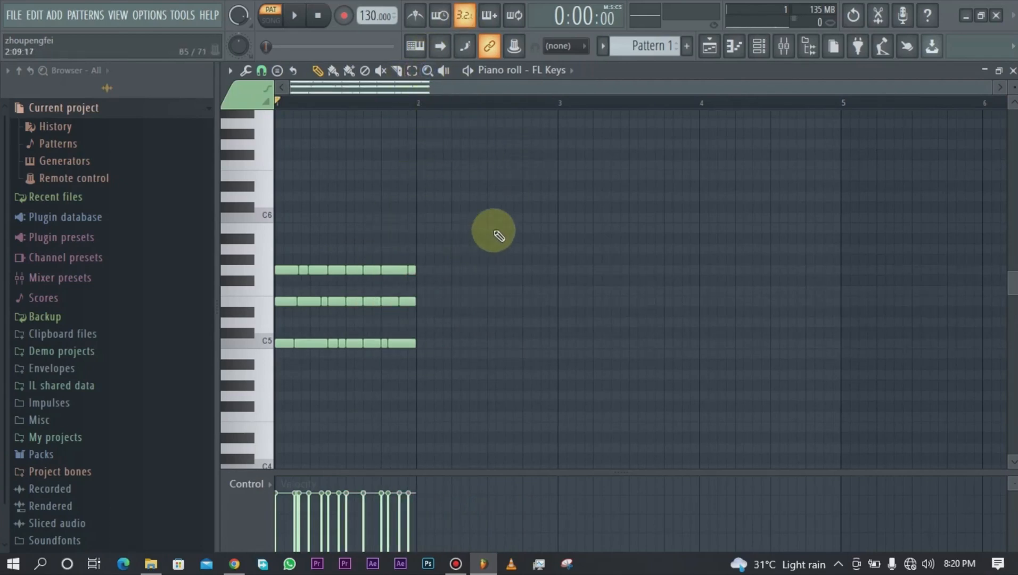
- Practise box-selecting the notes in the second half of bar 1 from Draw mode, clearing the selection each time
{"action": "left_click_drag", "start_coordinate": [524, 224], "coordinate": [368, 385]}
{"action": "left_click_drag", "start_coordinate": [532, 213], "coordinate": [359, 375]}
{"action": "left_click", "coordinate": [463, 278]}
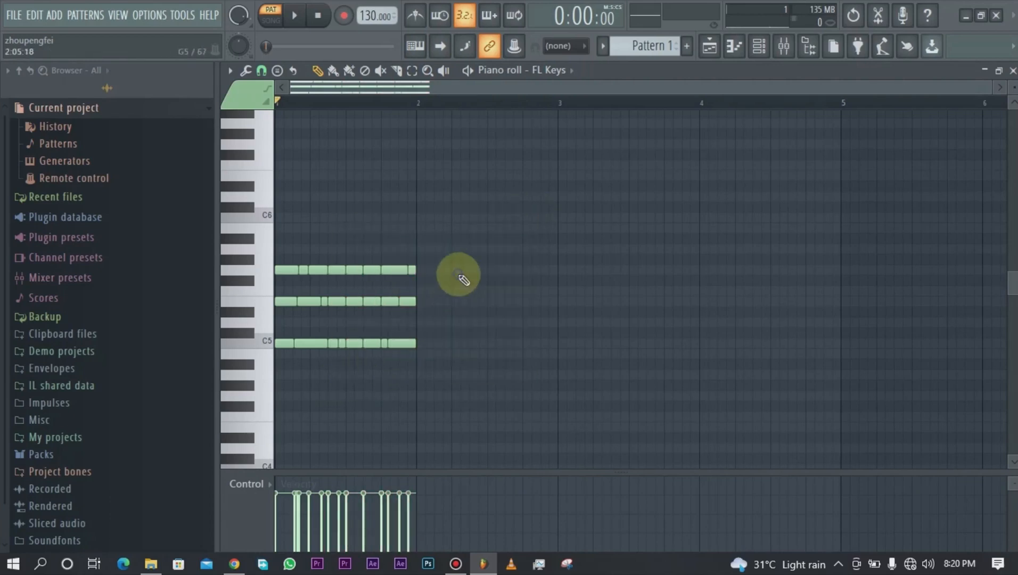
{"action": "left_click", "coordinate": [400, 71]}
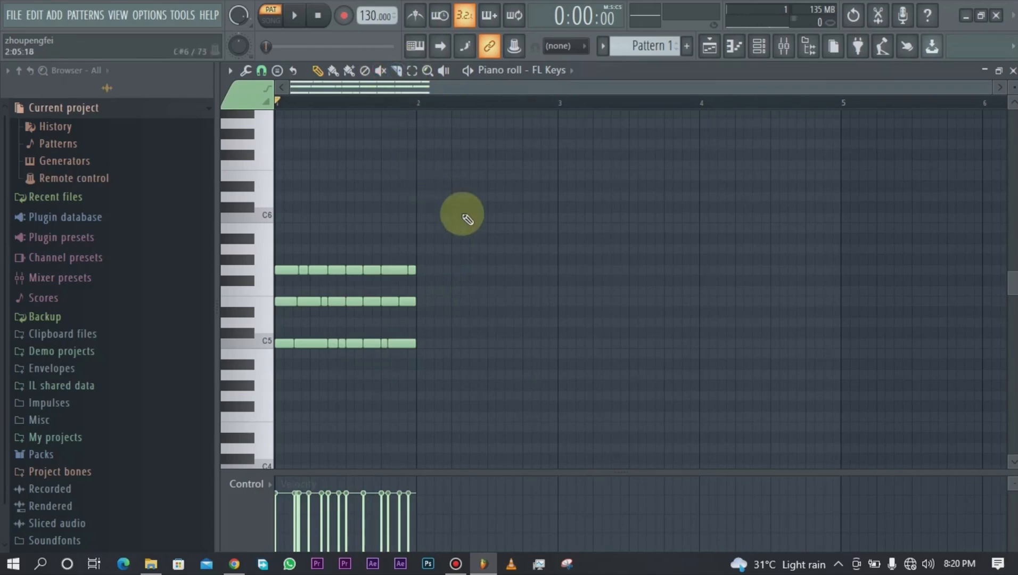
{"action": "left_click_drag", "start_coordinate": [516, 213], "coordinate": [367, 386]}
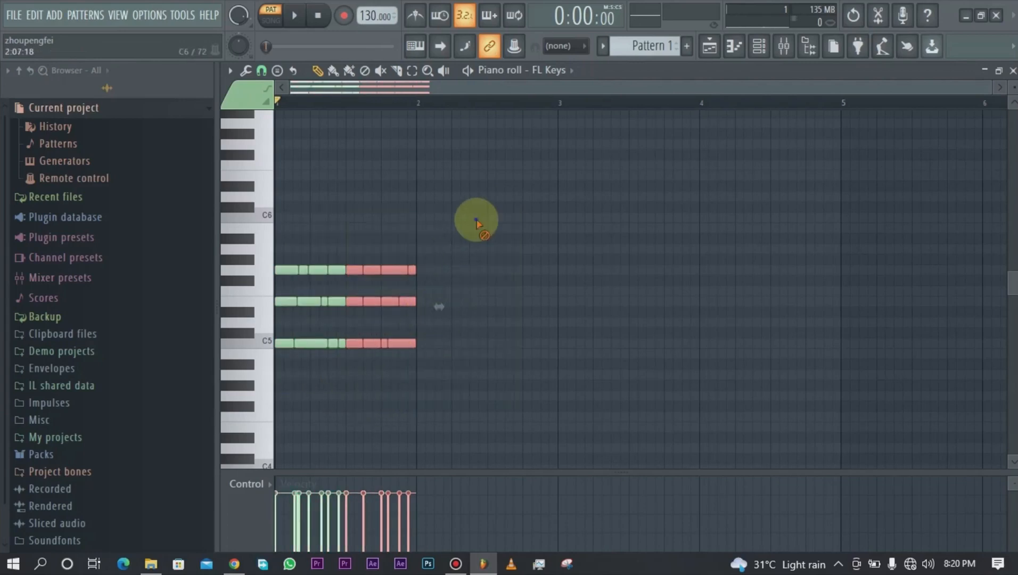
{"action": "left_click", "coordinate": [458, 234]}
{"action": "left_click_drag", "start_coordinate": [410, 311], "coordinate": [364, 366]}
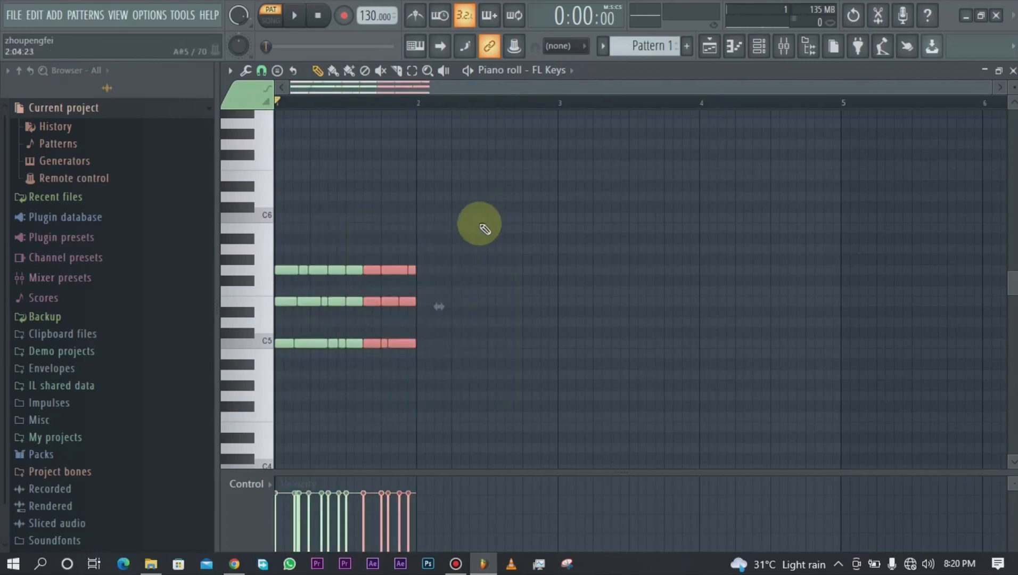
{"action": "left_click_drag", "start_coordinate": [481, 213], "coordinate": [356, 379]}
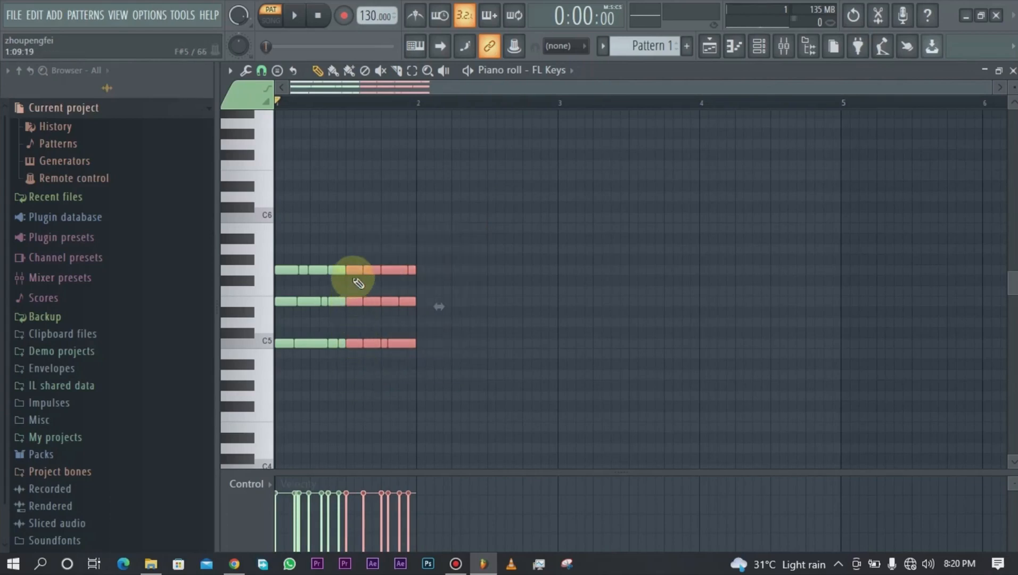
{"action": "left_click", "coordinate": [389, 224]}
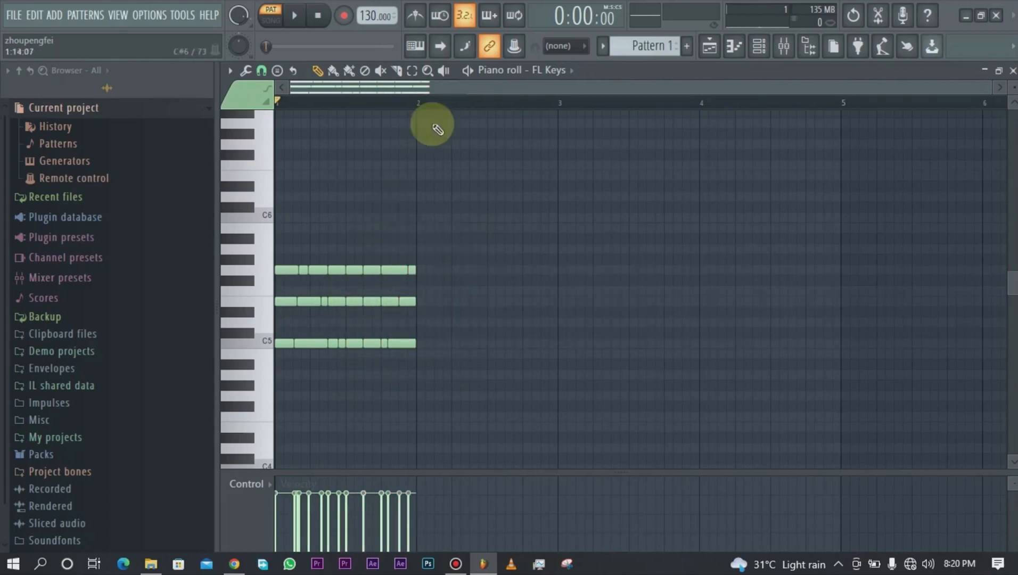
- Zoom in on the sliced chord notes in bar 1 with the Zoom tool
{"action": "left_click", "coordinate": [427, 71]}
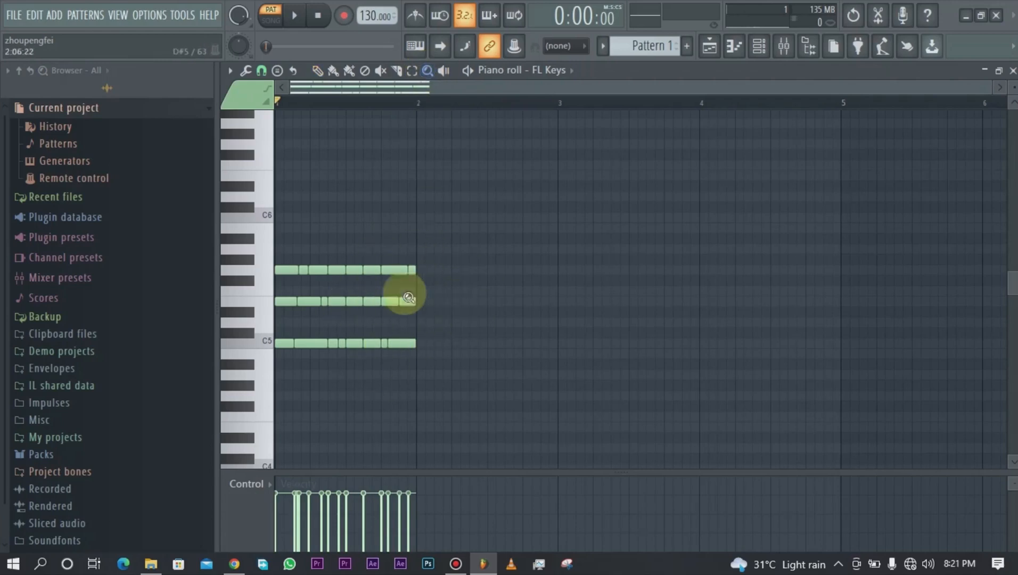
{"action": "left_click_drag", "start_coordinate": [466, 245], "coordinate": [276, 368]}
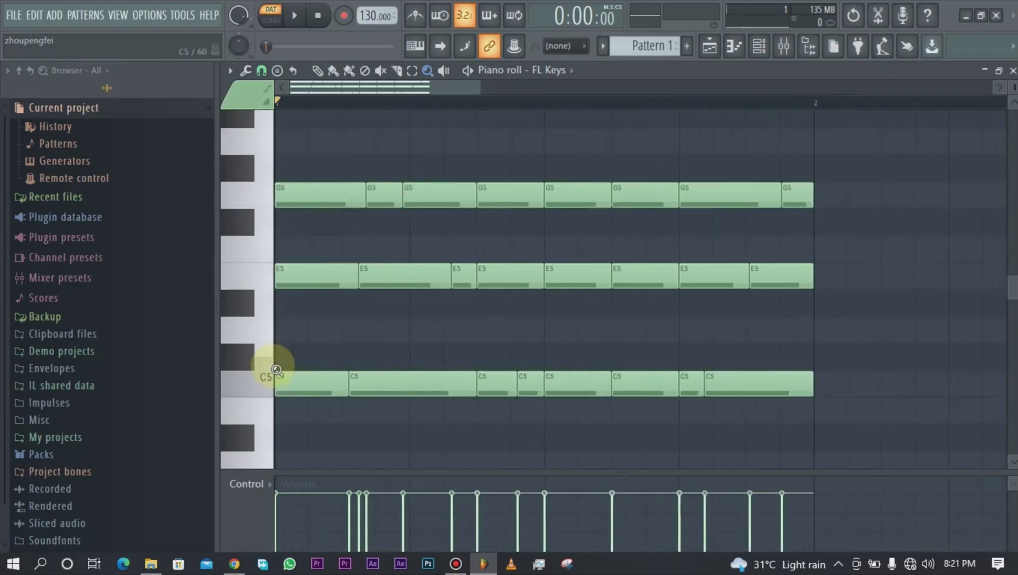
- Practise zooming in on the last G5 notes of bar 1 and back out, and widen the visible bar range
{"action": "left_click", "coordinate": [875, 181]}
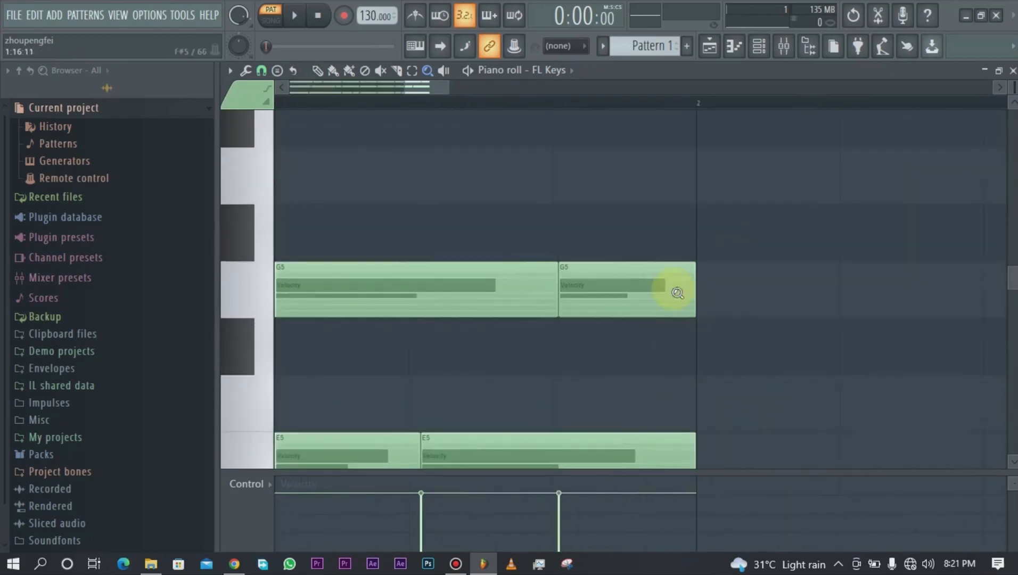
{"action": "right_click", "coordinate": [611, 288]}
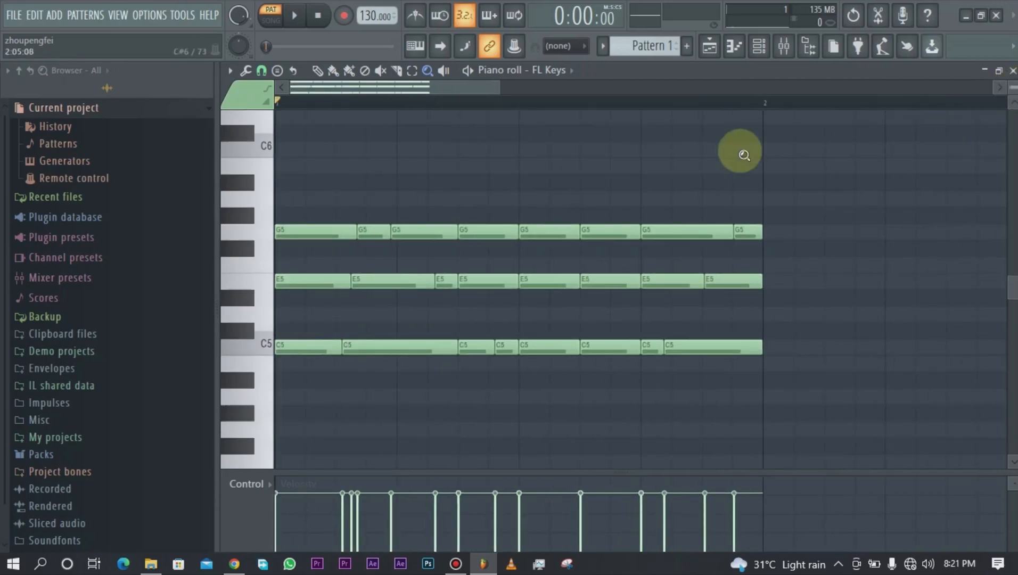
{"action": "left_click", "coordinate": [593, 223]}
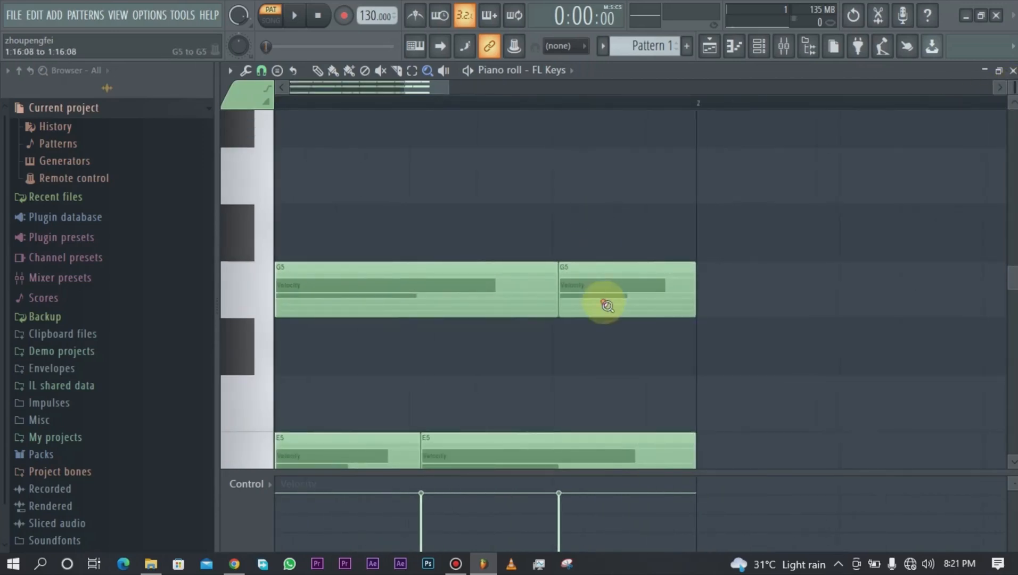
{"action": "right_click", "coordinate": [607, 305]}
{"action": "left_click_drag", "start_coordinate": [501, 90], "coordinate": [855, 87]}
{"action": "scroll", "coordinate": [364, 288], "scroll_direction": "down", "scroll_amount": 2}
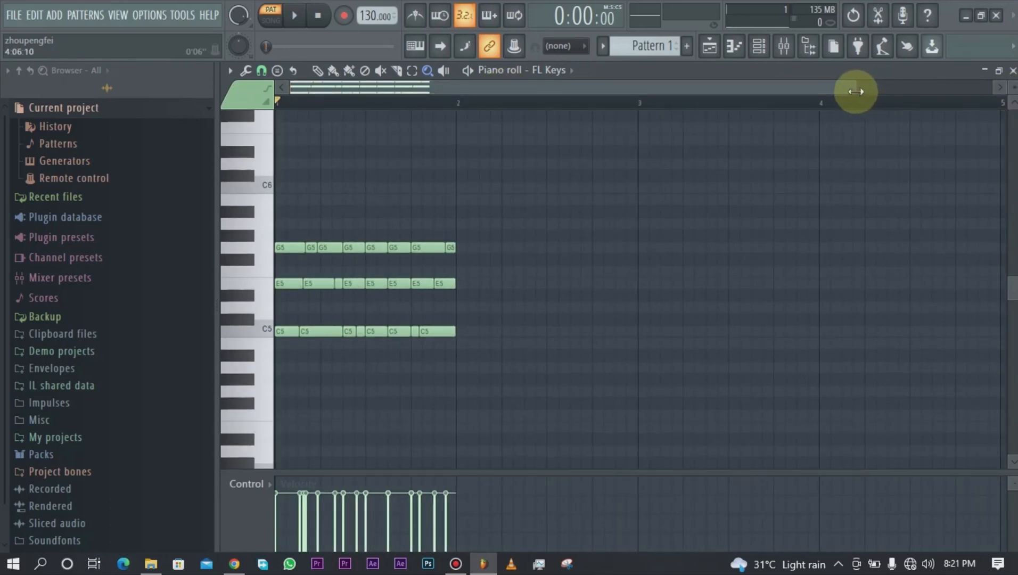
{"action": "left_click_drag", "start_coordinate": [854, 91], "coordinate": [817, 109]}
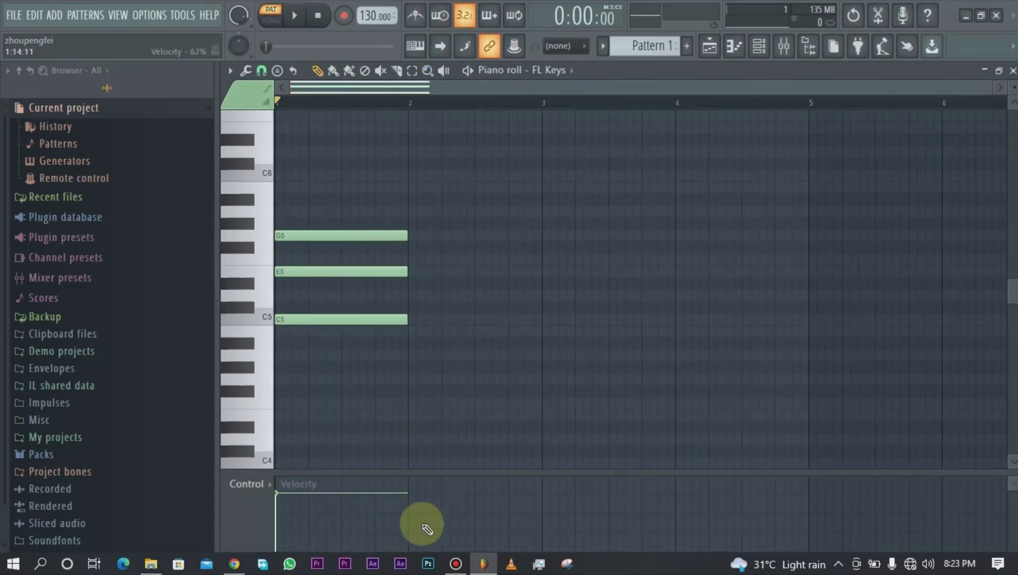
- Review the note properties and channel controls that the piano roll's control lane can show
{"action": "left_click", "coordinate": [256, 486]}
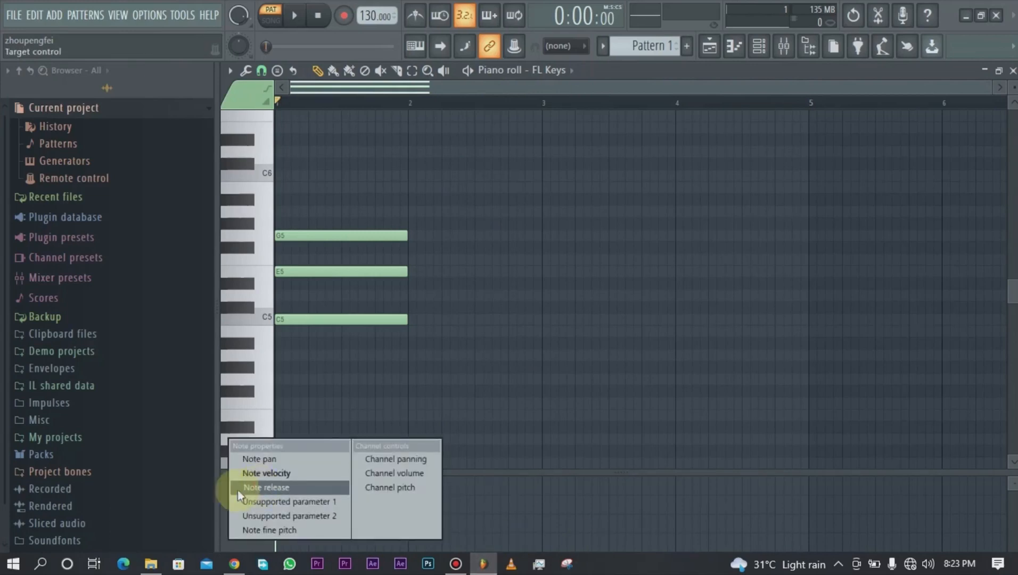
{"action": "left_click", "coordinate": [261, 486]}
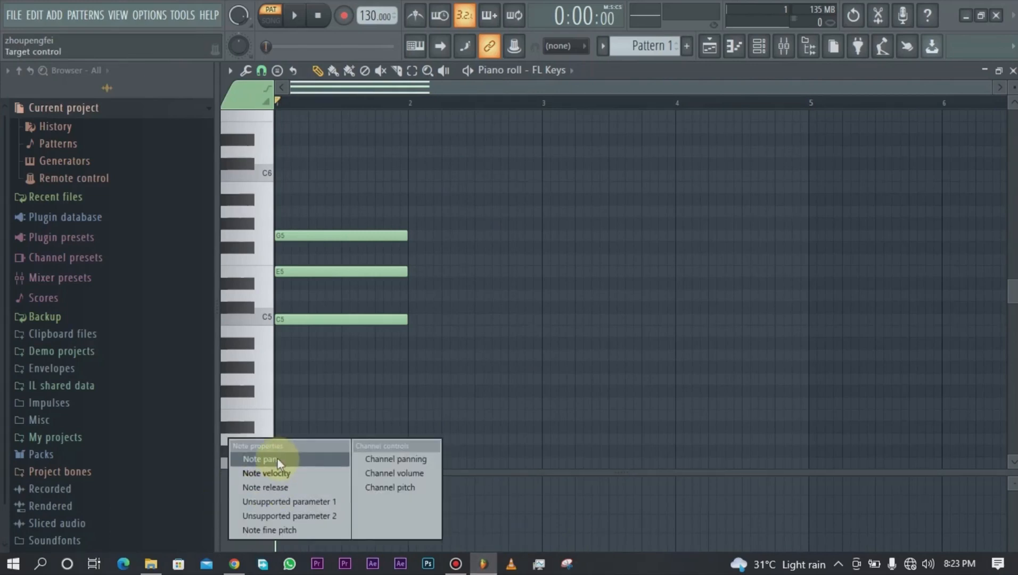
{"action": "left_click", "coordinate": [272, 543]}
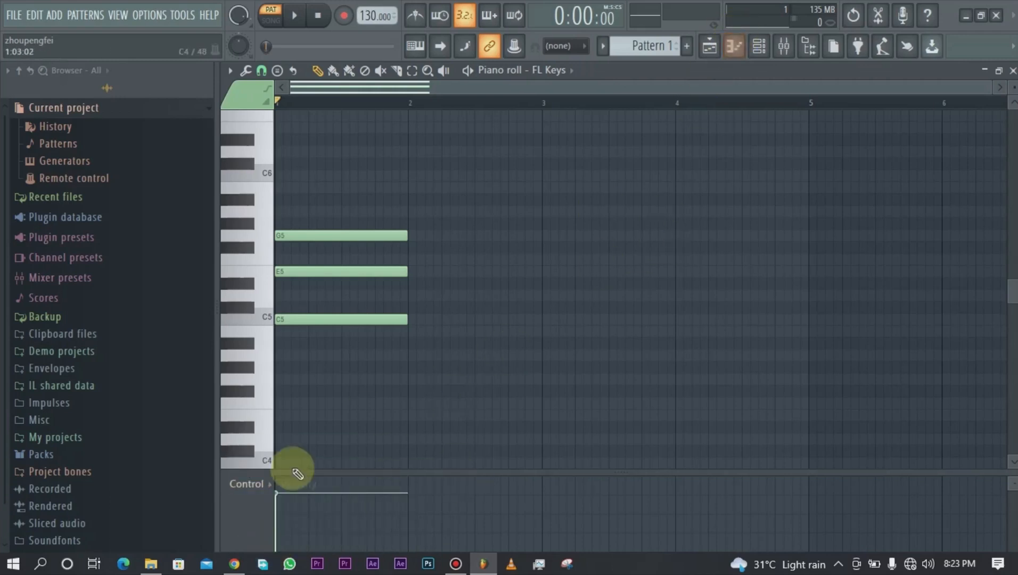
{"action": "left_click", "coordinate": [260, 484]}
{"action": "left_click", "coordinate": [327, 449]}
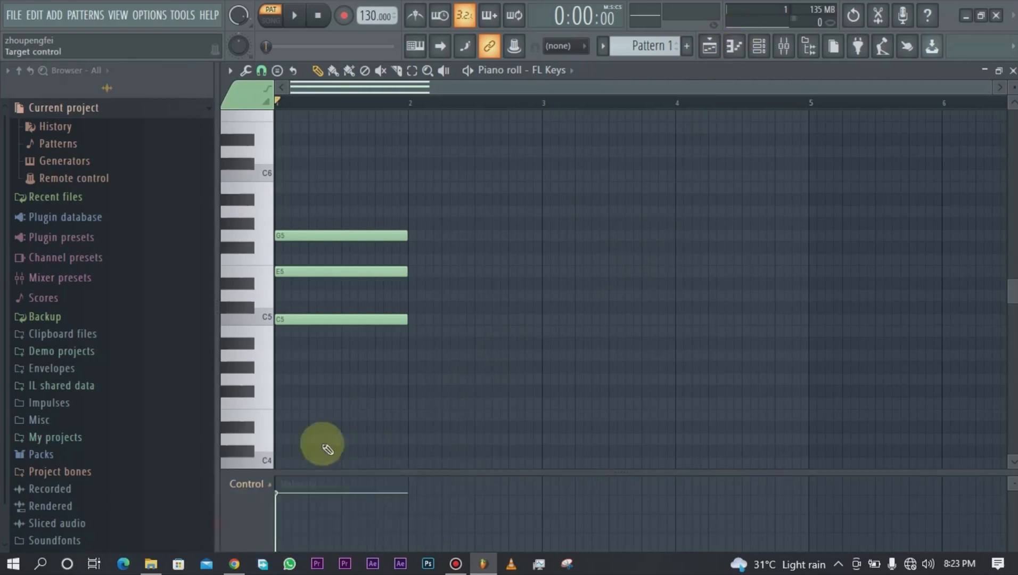
- Compare the channel rack's graph editor for FL Keys with the control lane's list of note properties
{"action": "left_click", "coordinate": [759, 47]}
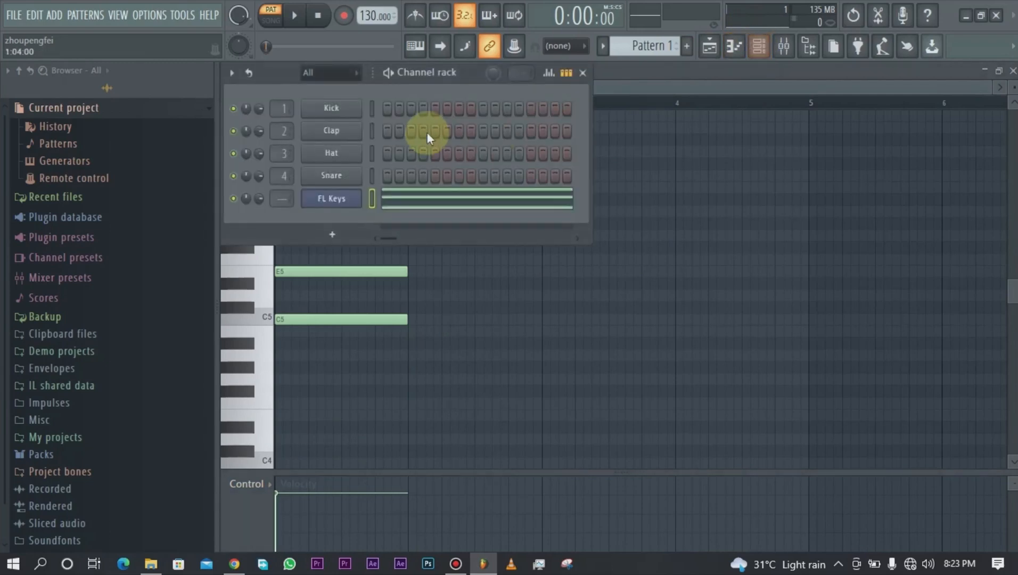
{"action": "left_click", "coordinate": [561, 82]}
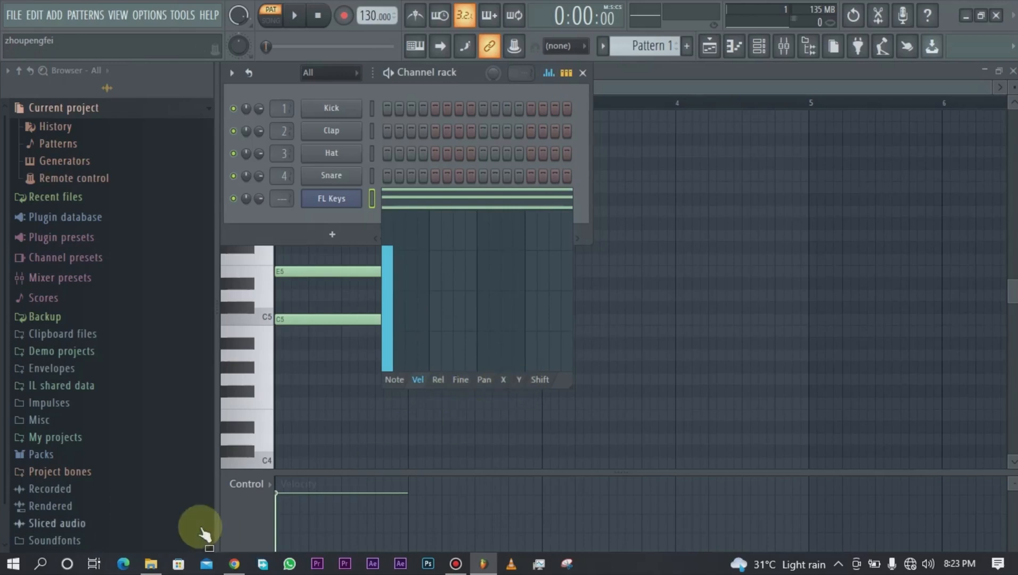
{"action": "left_click", "coordinate": [256, 484]}
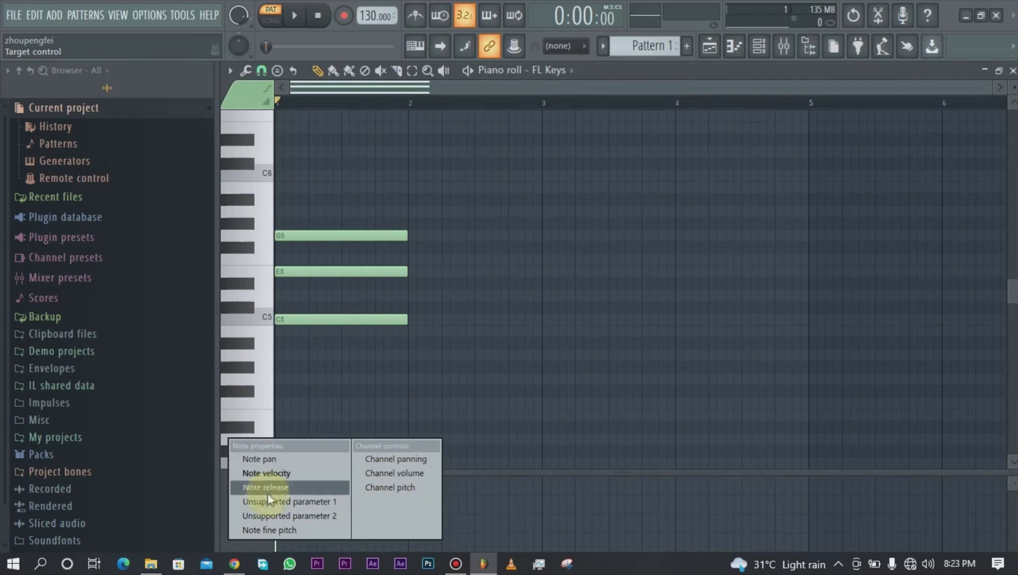
{"action": "left_click", "coordinate": [222, 519]}
{"action": "scroll", "coordinate": [271, 471], "scroll_direction": "up", "scroll_amount": 3}
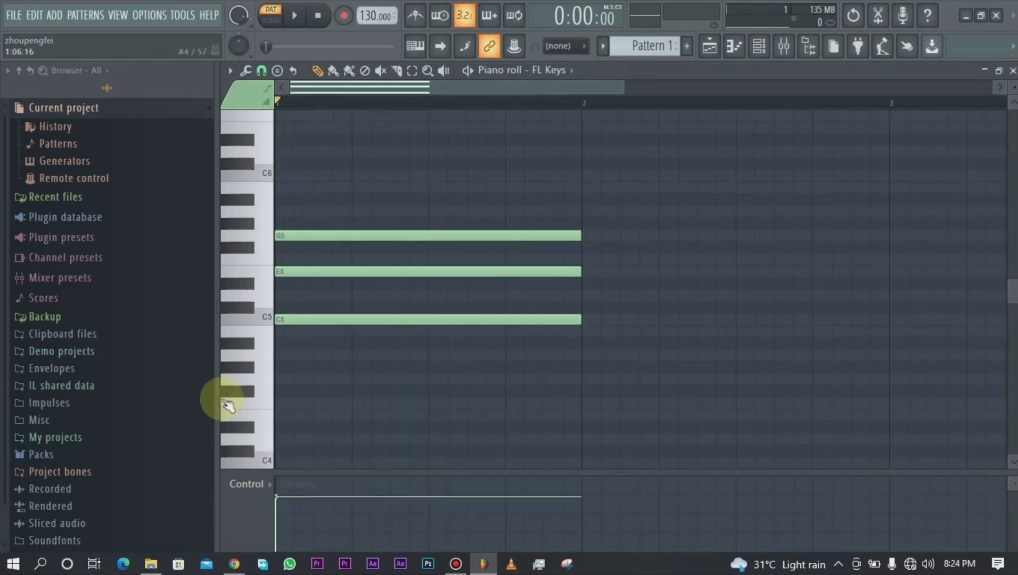
{"action": "left_click", "coordinate": [263, 485]}
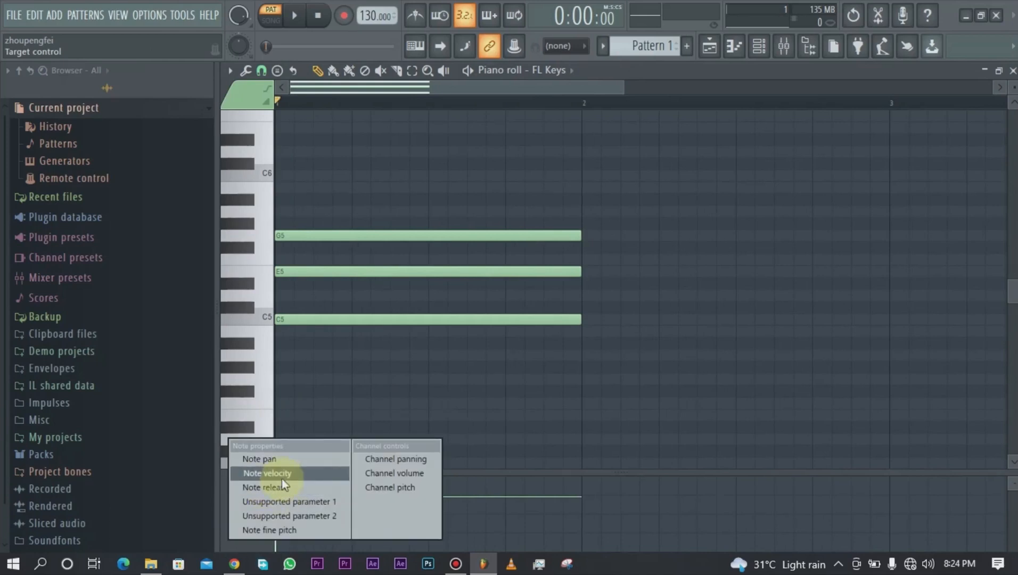
{"action": "left_click", "coordinate": [382, 357]}
{"action": "right_click", "coordinate": [391, 357]}
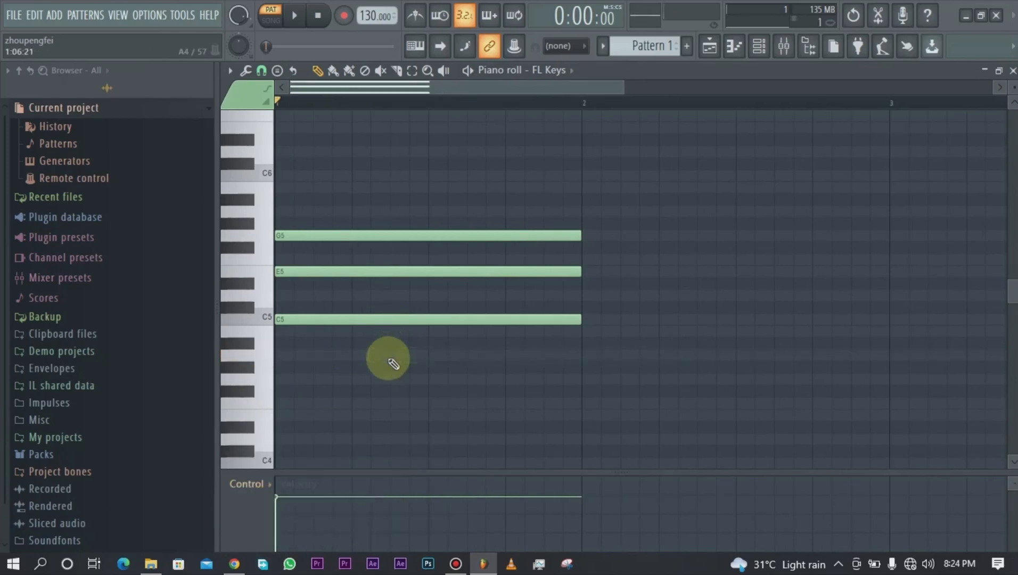
- Stagger the chord in bar 1 by moving E5 one step and G5 two steps after C5
{"action": "left_click_drag", "start_coordinate": [314, 273], "coordinate": [338, 273]}
{"action": "left_click", "coordinate": [318, 236]}
{"action": "left_click_drag", "start_coordinate": [319, 238], "coordinate": [350, 236]}
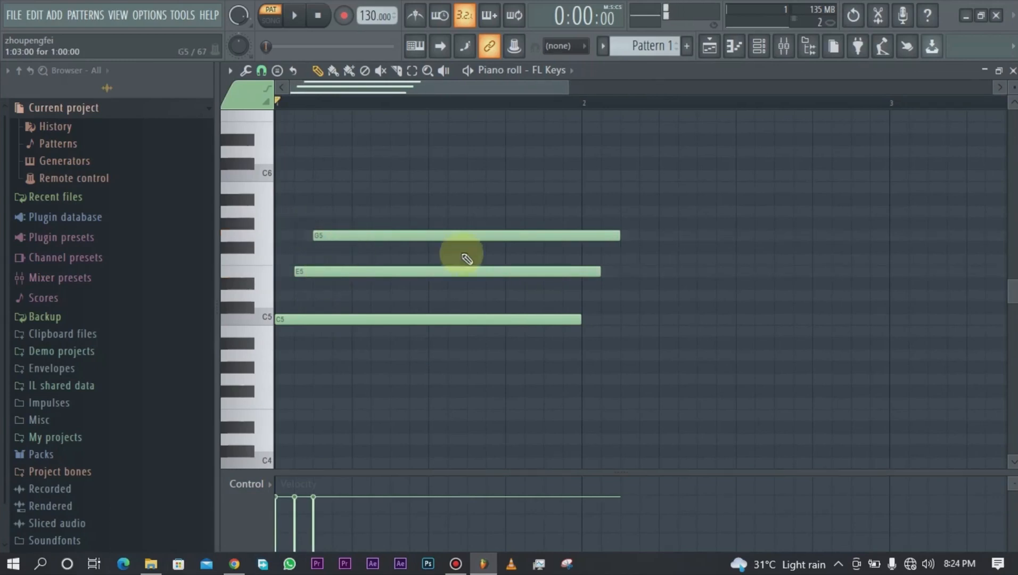
- Lower the velocities of the C5 and E5 notes in the control lane and play the chord
{"action": "left_click_drag", "start_coordinate": [279, 500], "coordinate": [295, 524]}
{"action": "key", "text": "space"}
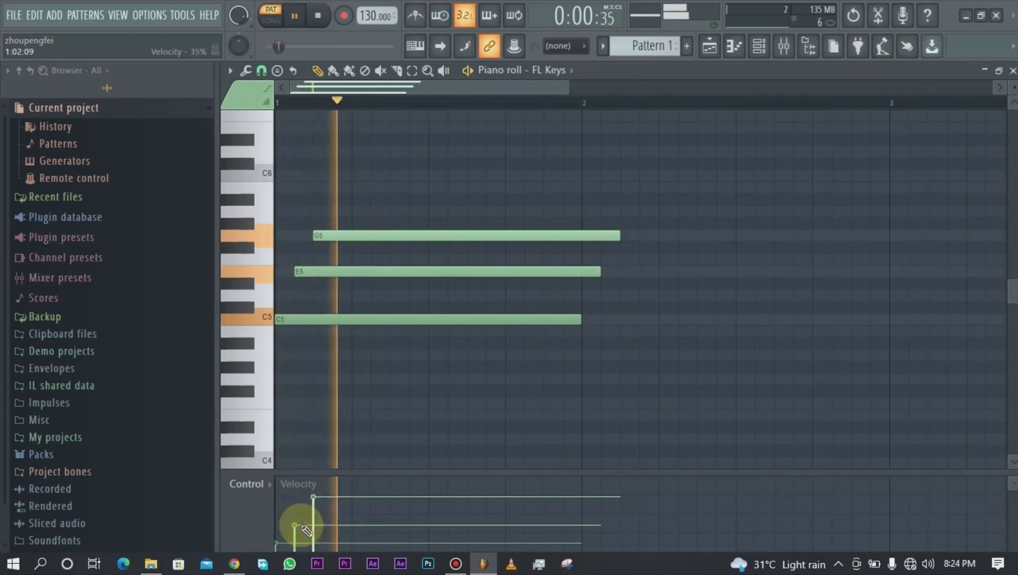
{"action": "key", "text": "space"}
{"action": "left_click_drag", "start_coordinate": [306, 527], "coordinate": [296, 555]}
- Pan C5 and G5 right and E5 about 80% left, and set the control lane to Note release
{"action": "left_click", "coordinate": [261, 484]}
{"action": "left_click", "coordinate": [259, 459]}
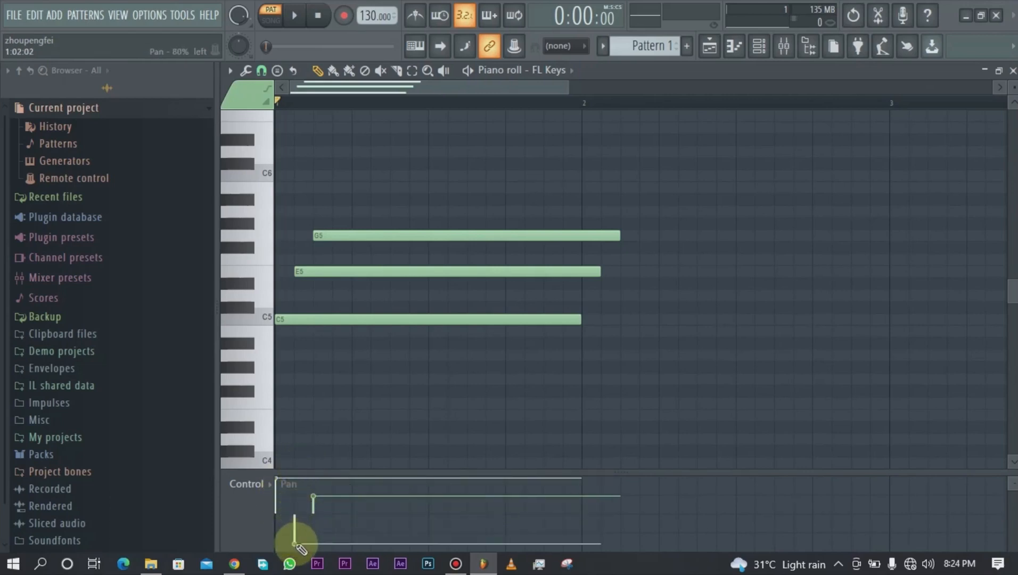
{"action": "left_click", "coordinate": [272, 483]}
{"action": "left_click", "coordinate": [237, 514]}
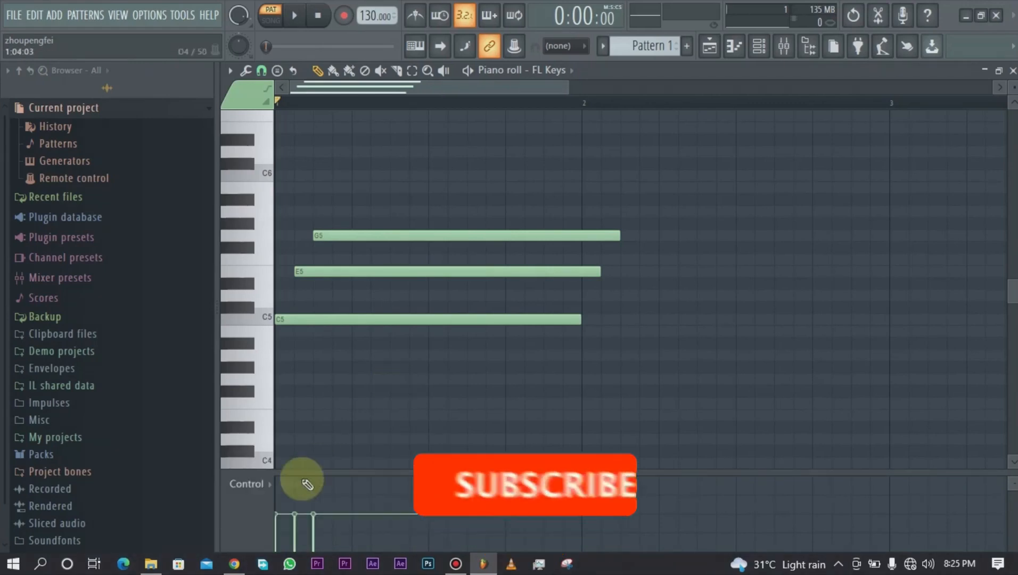
{"action": "left_click", "coordinate": [264, 487]}
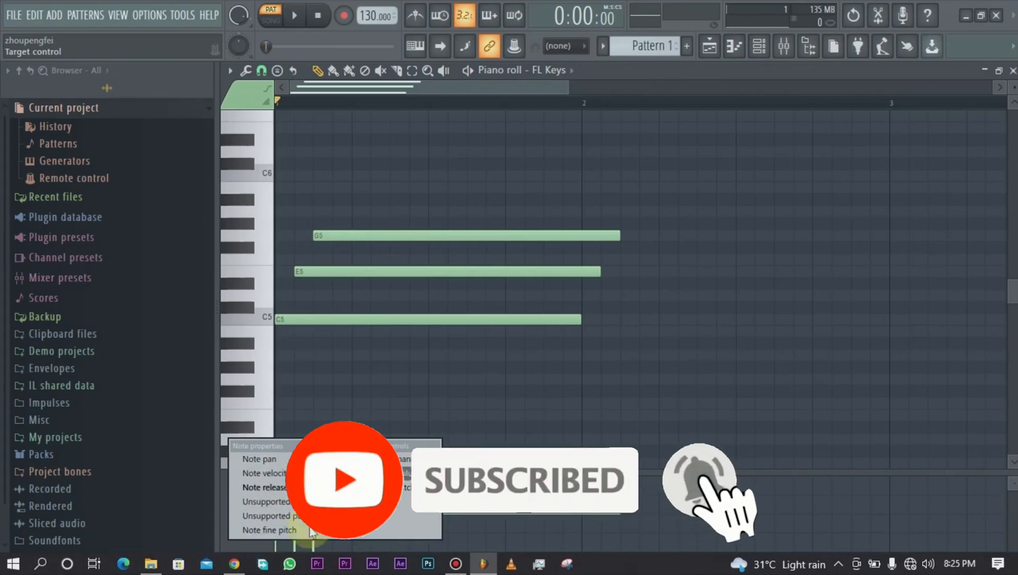
{"action": "left_click", "coordinate": [513, 426]}
{"action": "right_click", "coordinate": [517, 426]}
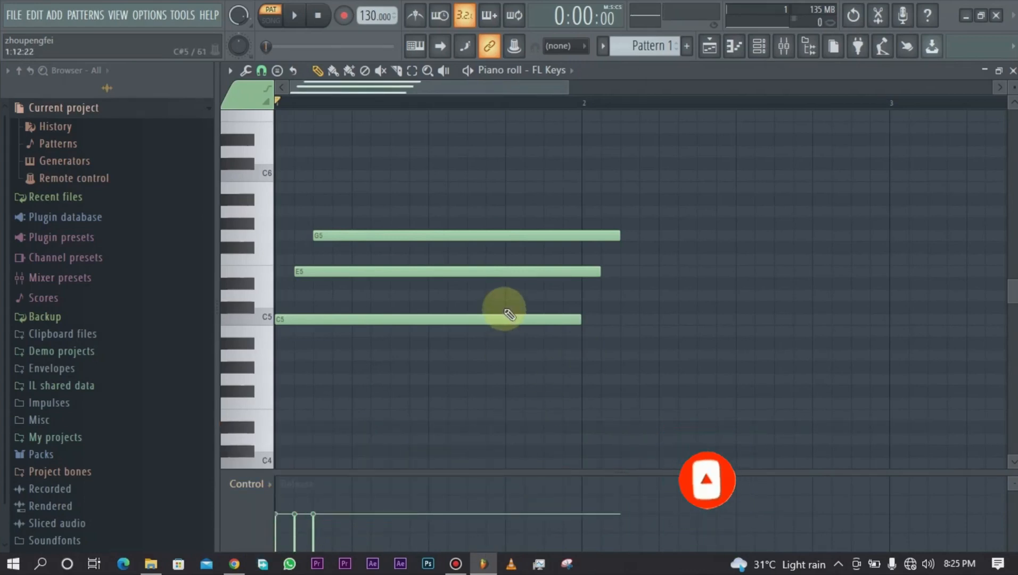
- Delete the C5, E5 and G5 chord notes from the FL Keys piano roll
{"action": "right_click", "coordinate": [475, 321]}
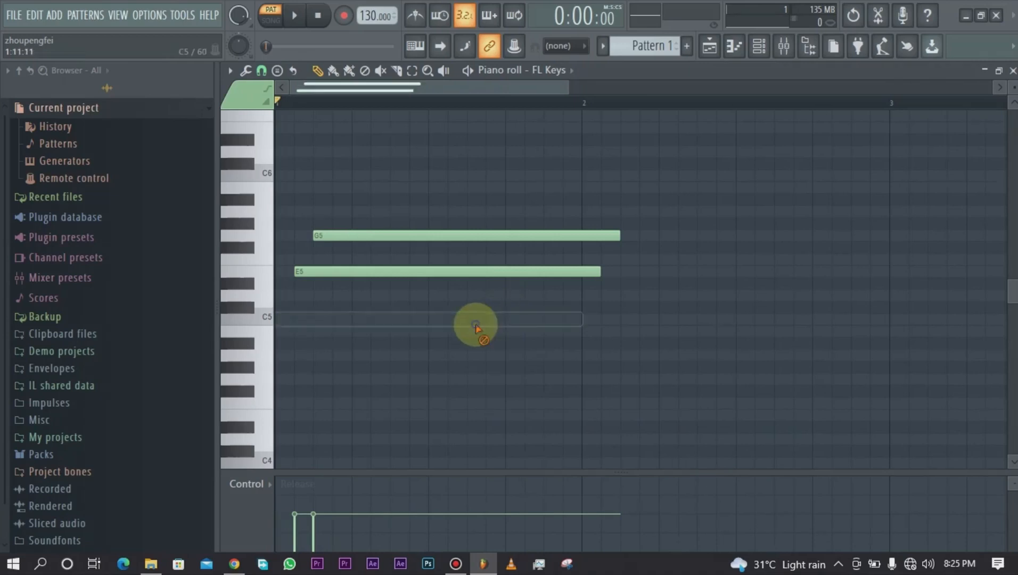
{"action": "right_click", "coordinate": [463, 271]}
{"action": "right_click", "coordinate": [458, 235]}
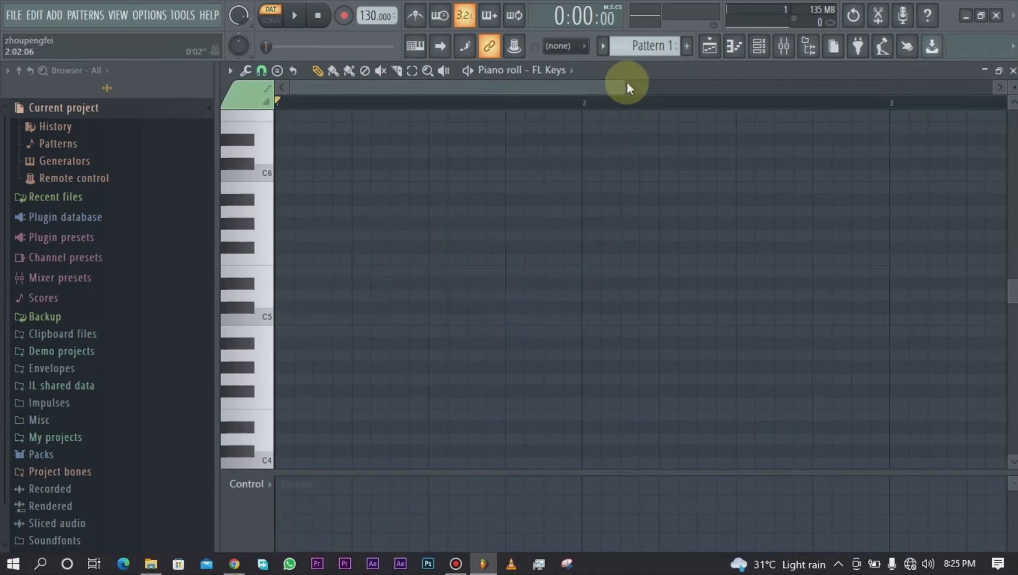
- Try placing Kick hits on steps 1, 5 and 9 in the channel rack
{"action": "left_click", "coordinate": [760, 47]}
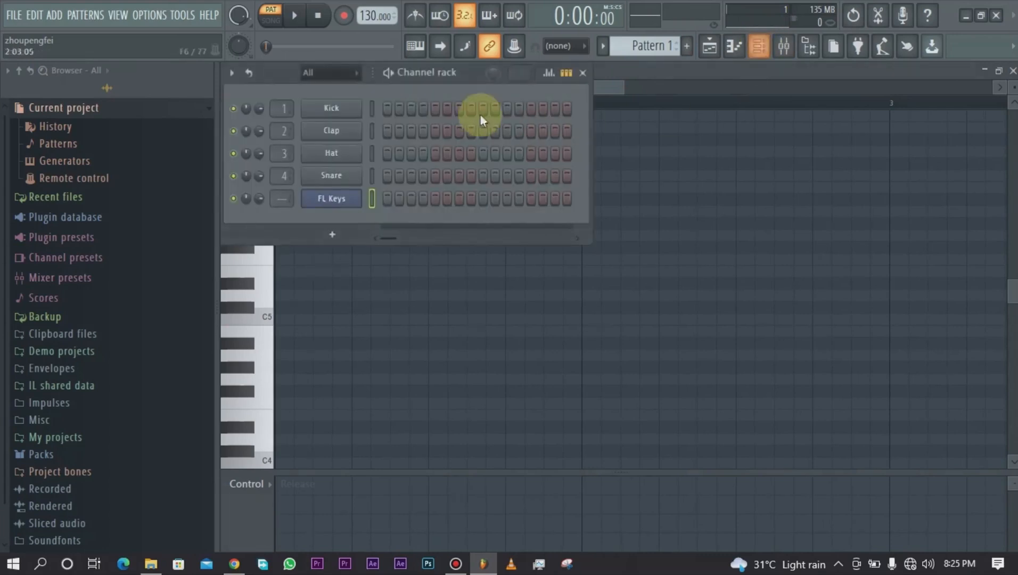
{"action": "left_click", "coordinate": [388, 110]}
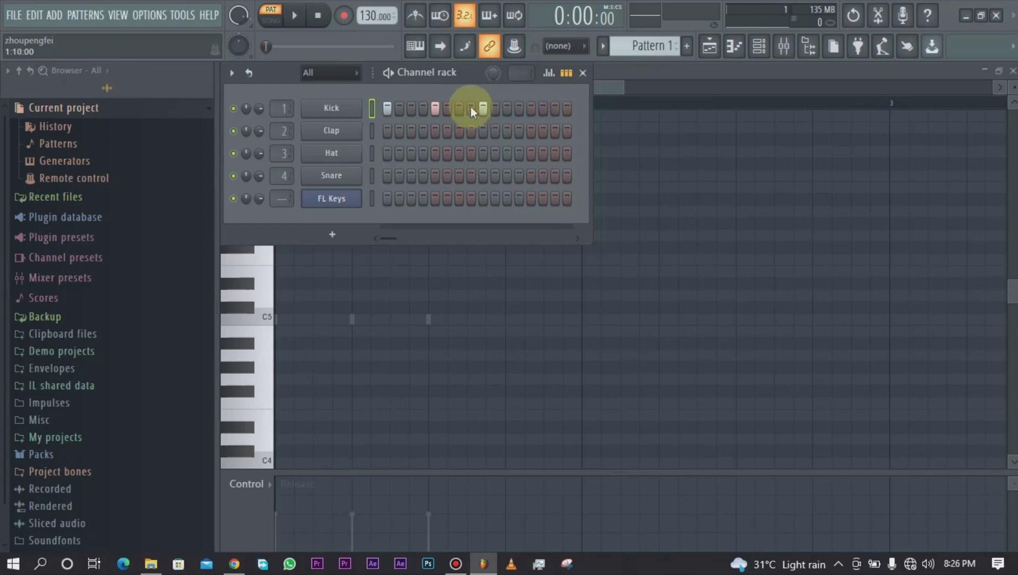
{"action": "left_click", "coordinate": [632, 91]}
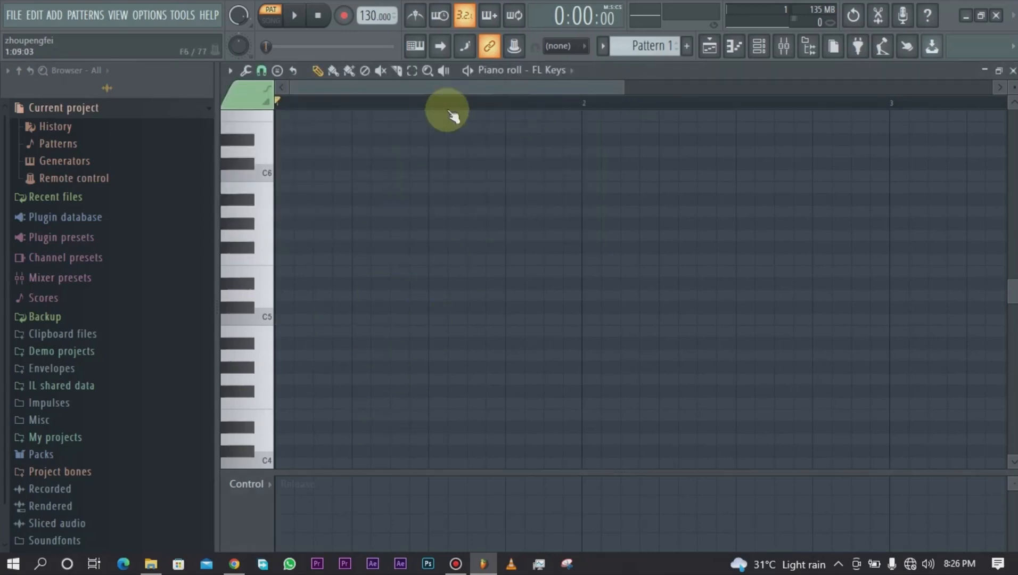
- Switch the piano roll to Kick and draw four one-step C5 notes on steps 1, 5, 9 and 13 of bar 1
{"action": "left_click_drag", "start_coordinate": [620, 87], "coordinate": [561, 89]}
{"action": "left_click", "coordinate": [560, 72]}
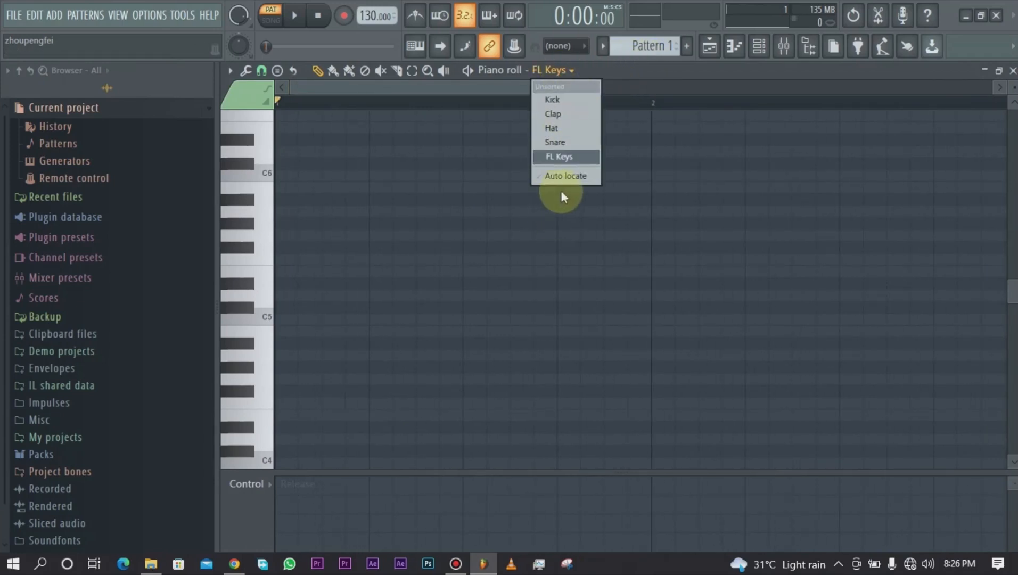
{"action": "left_click", "coordinate": [567, 100]}
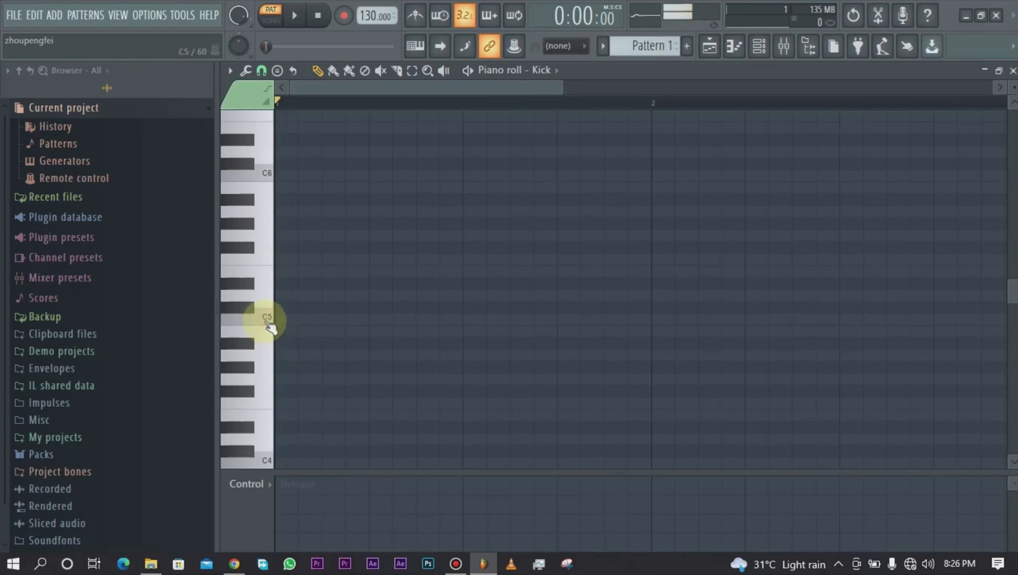
{"action": "left_click", "coordinate": [288, 318]}
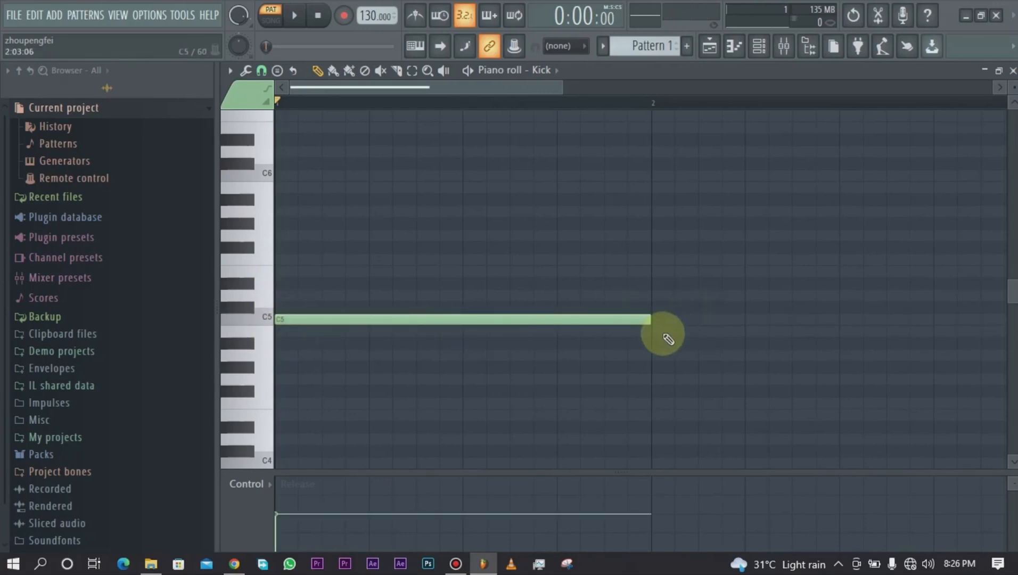
{"action": "left_click_drag", "start_coordinate": [648, 320], "coordinate": [317, 338]}
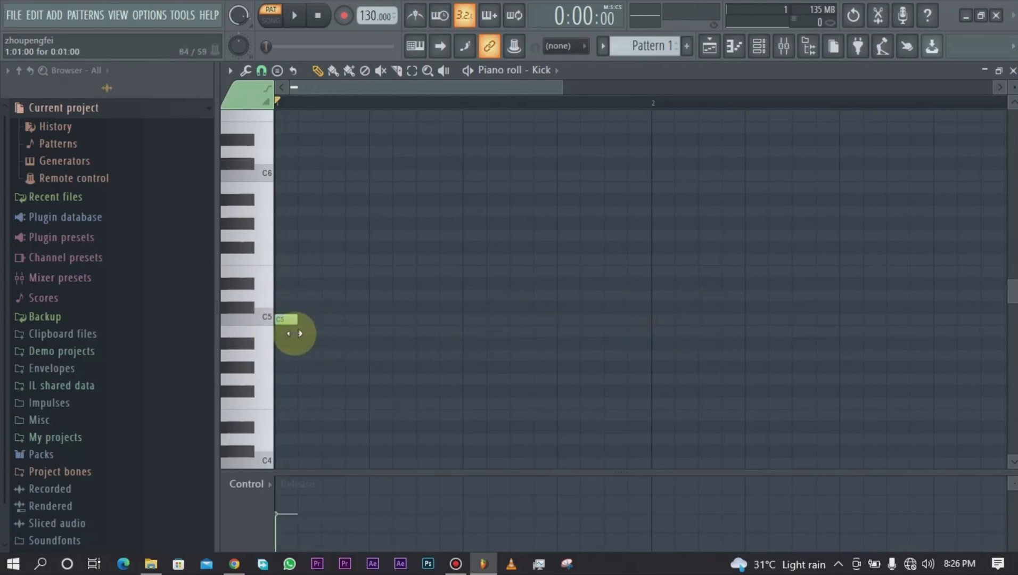
{"action": "left_click", "coordinate": [378, 319]}
{"action": "left_click", "coordinate": [469, 319]}
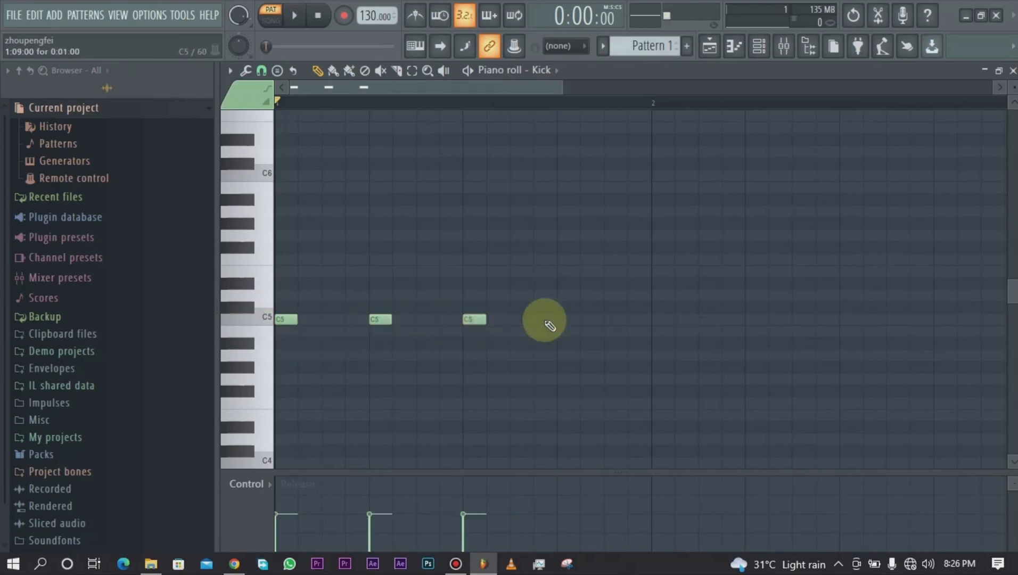
{"action": "left_click", "coordinate": [565, 320]}
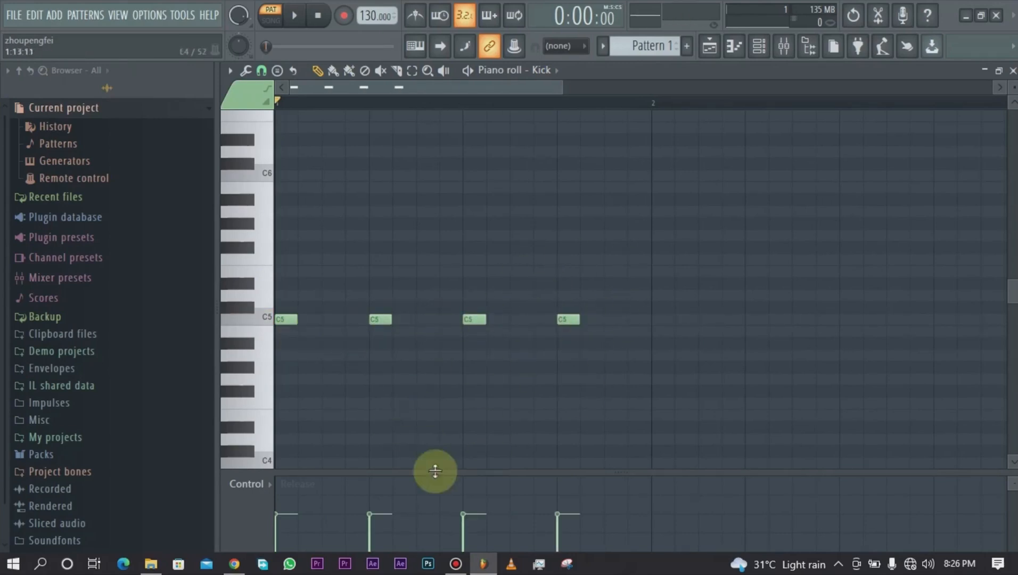
- Check the Kick notes in the channel rack, reopen their piano roll and play the pattern
{"action": "left_click", "coordinate": [766, 48]}
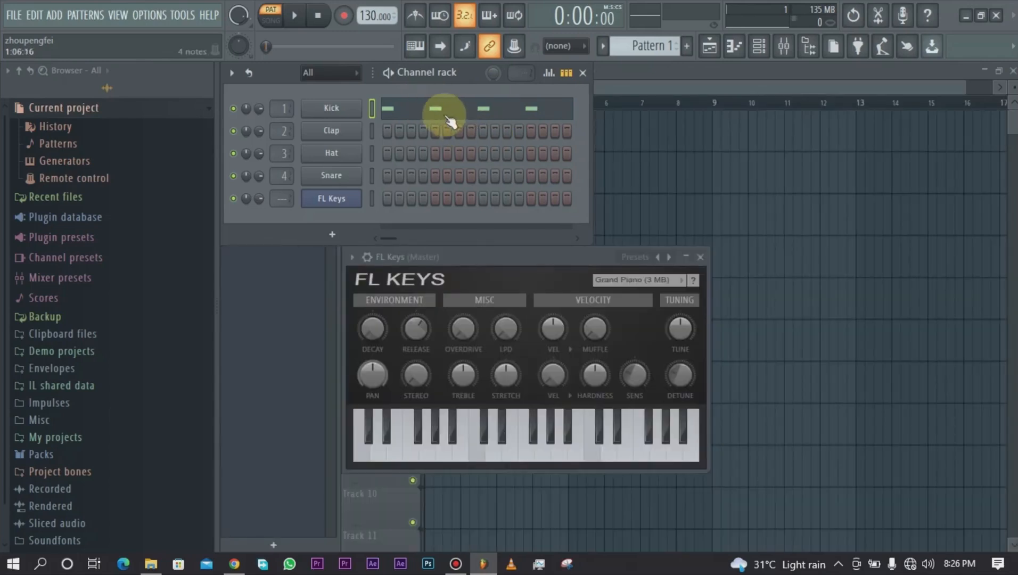
{"action": "left_click", "coordinate": [447, 118]}
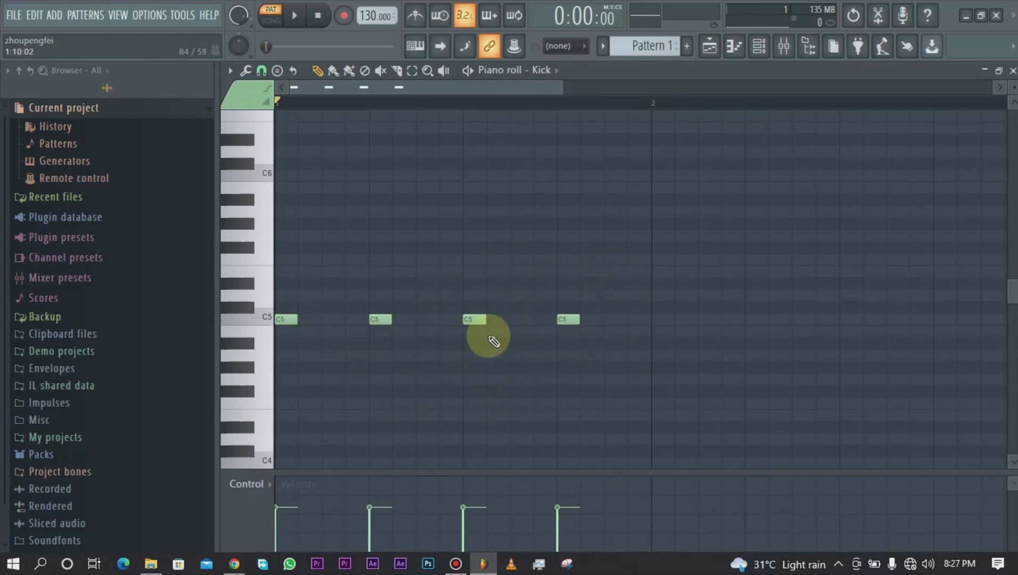
{"action": "key", "text": "space"}
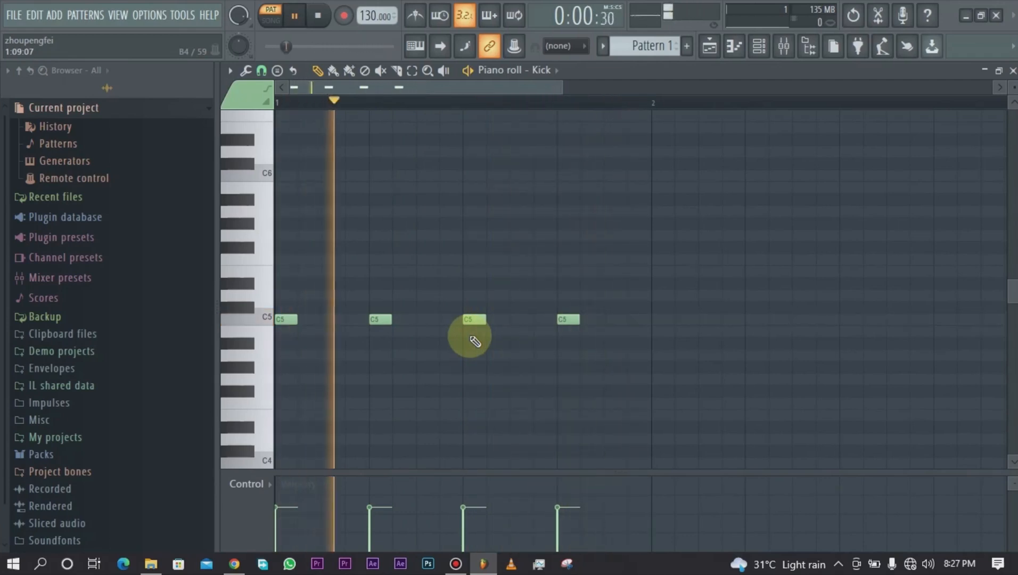
- Stop playback, draw Snare C5 notes on steps 5 and 13 of bar 1 in the piano roll, and play the pattern
{"action": "key", "text": "space"}
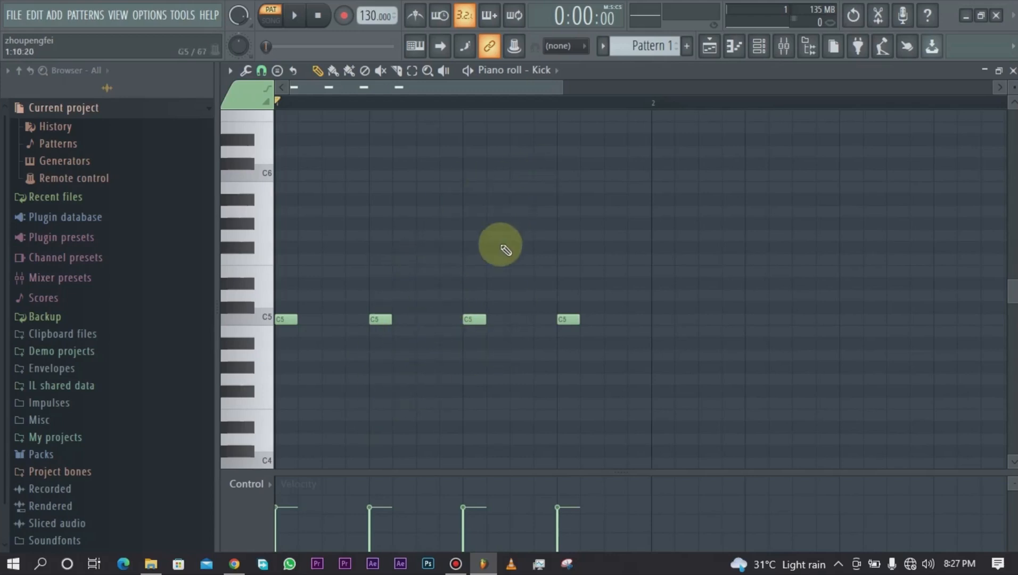
{"action": "left_click", "coordinate": [554, 74]}
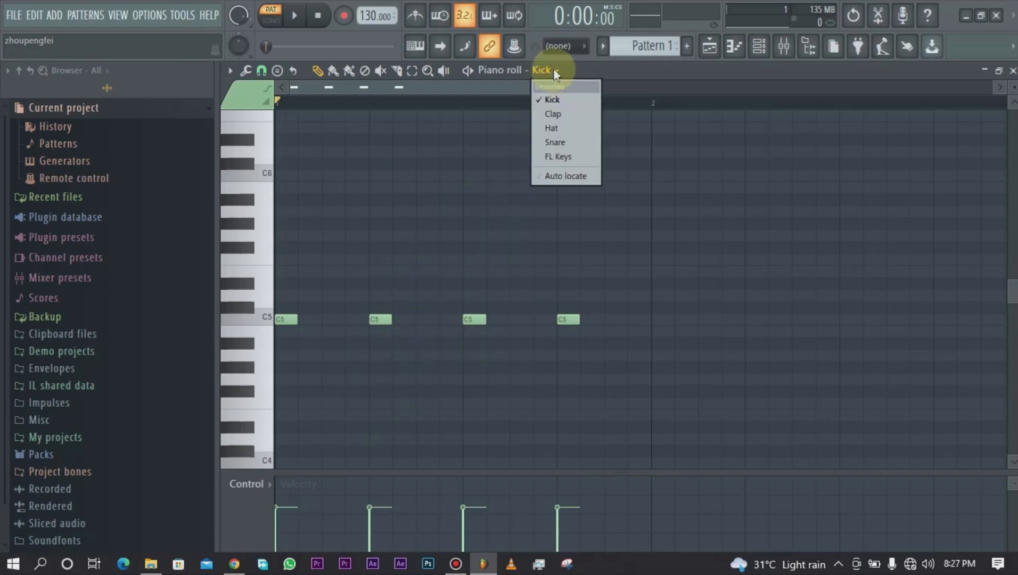
{"action": "left_click", "coordinate": [553, 69]}
{"action": "left_click", "coordinate": [553, 68]}
{"action": "left_click", "coordinate": [554, 143]}
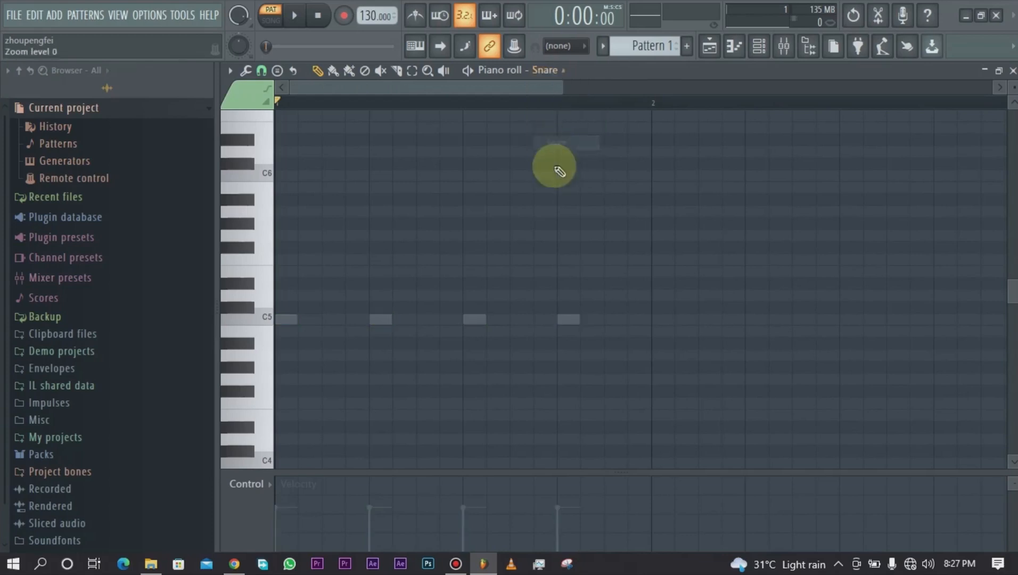
{"action": "left_click", "coordinate": [375, 319]}
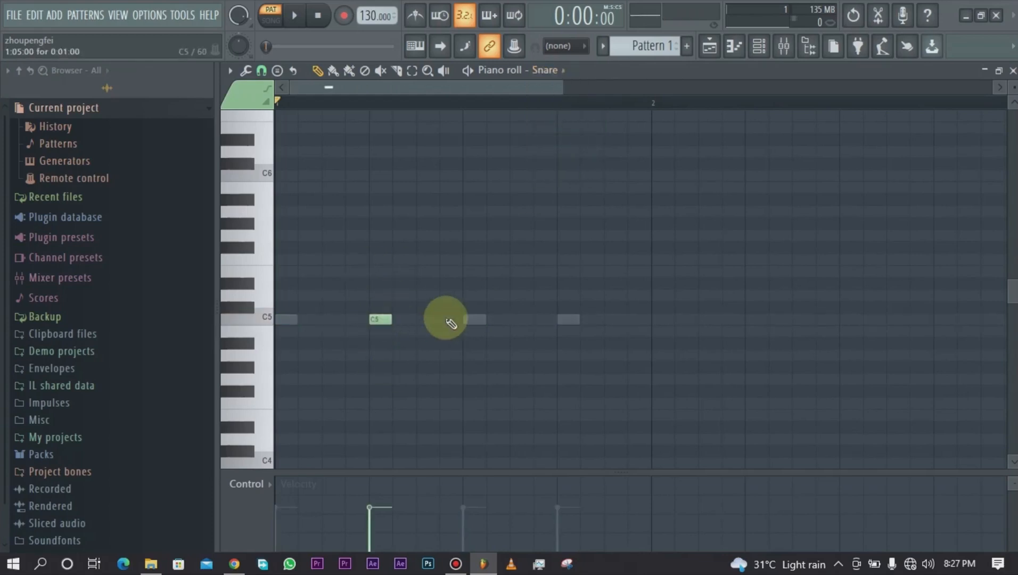
{"action": "left_click", "coordinate": [568, 320]}
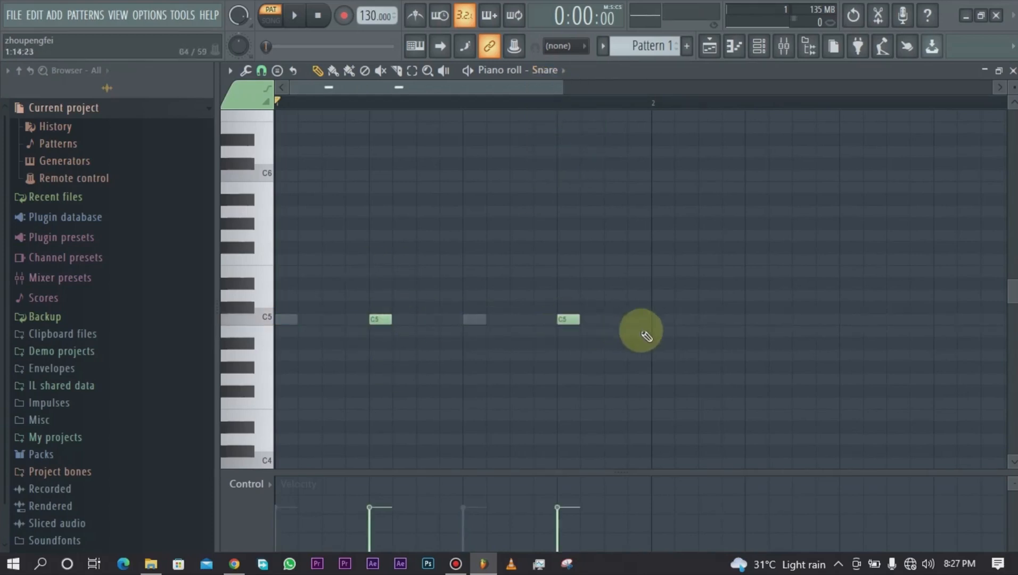
{"action": "key", "text": "space"}
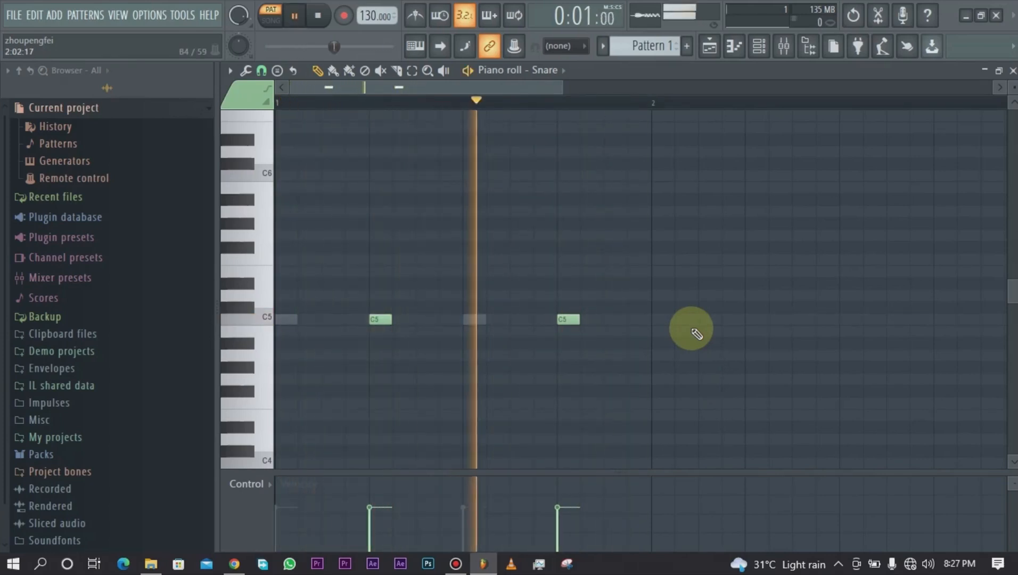
{"action": "key", "text": "space"}
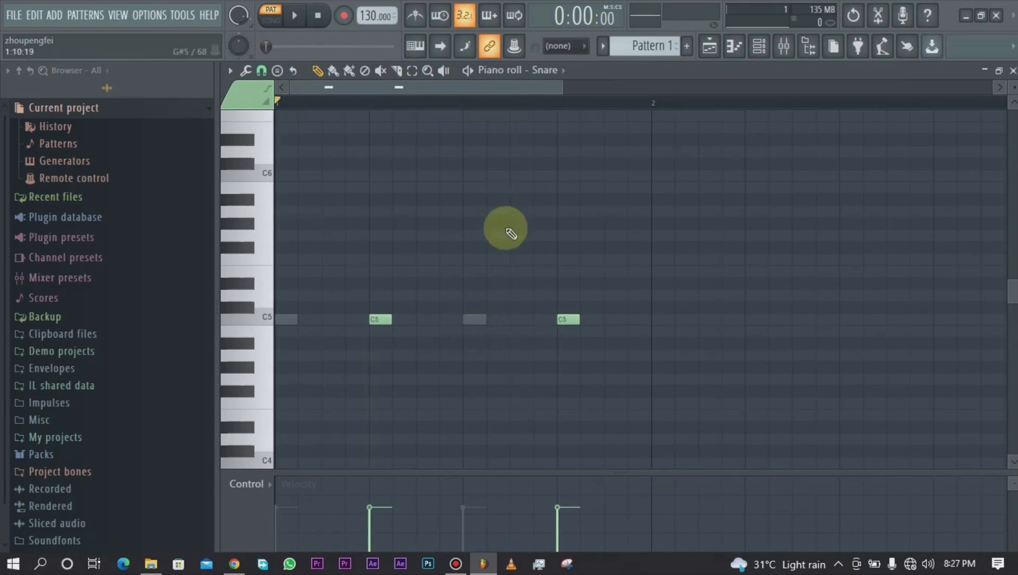
- Move the first Snare note to D5 on step 9, and delete both Snare notes
{"action": "left_click_drag", "start_coordinate": [379, 319], "coordinate": [492, 301]}
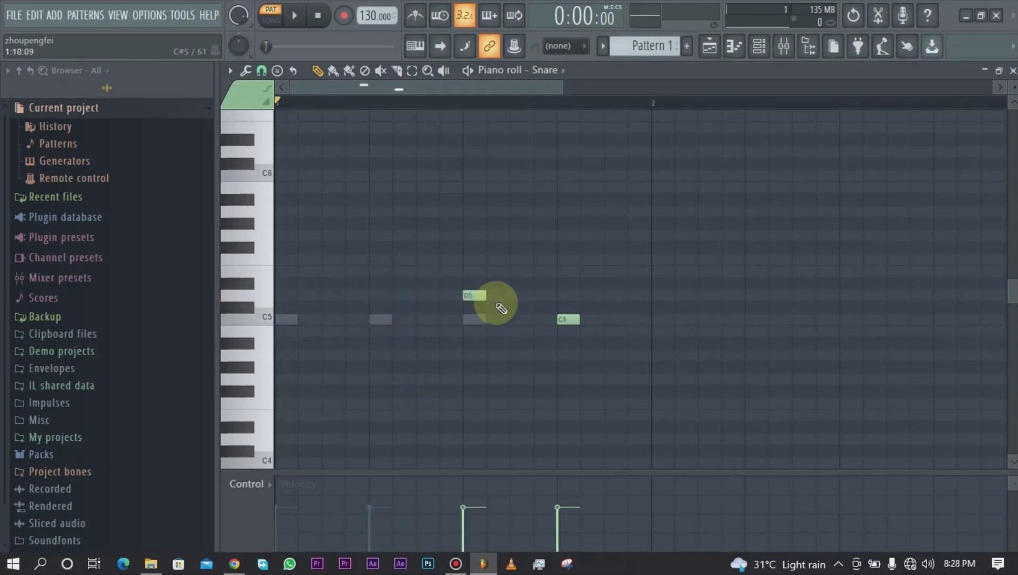
{"action": "right_click", "coordinate": [473, 297]}
{"action": "right_click", "coordinate": [567, 319]}
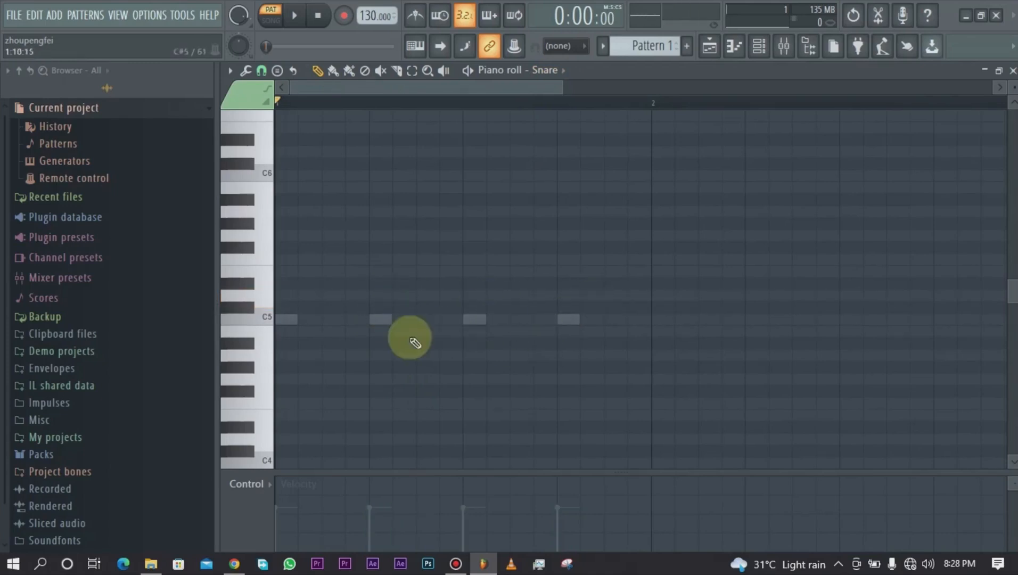
- Switch the piano roll to Kick and back to Snare to compare active notes with ghost notes
{"action": "left_click", "coordinate": [558, 71]}
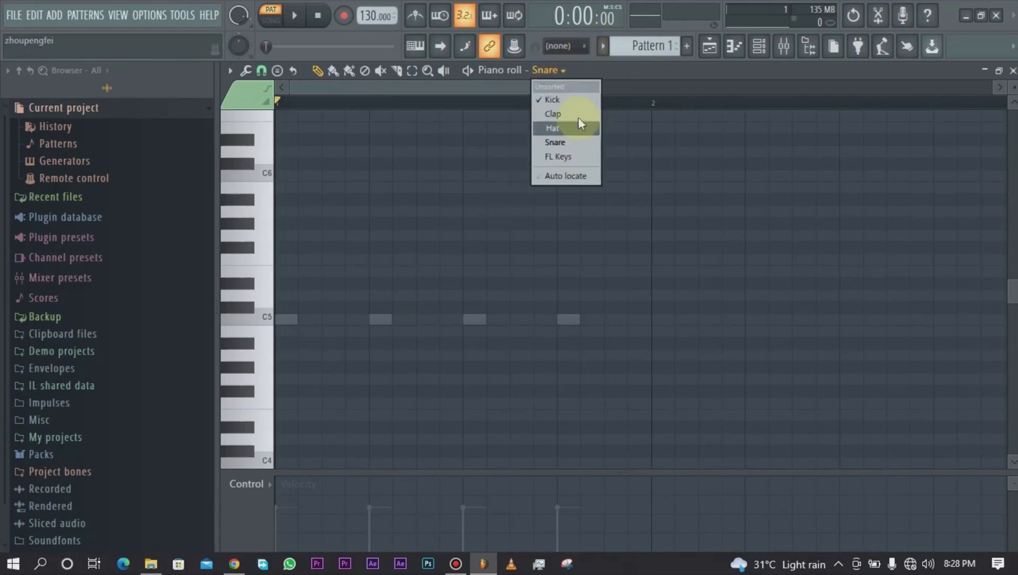
{"action": "left_click", "coordinate": [566, 103]}
{"action": "left_click", "coordinate": [556, 69]}
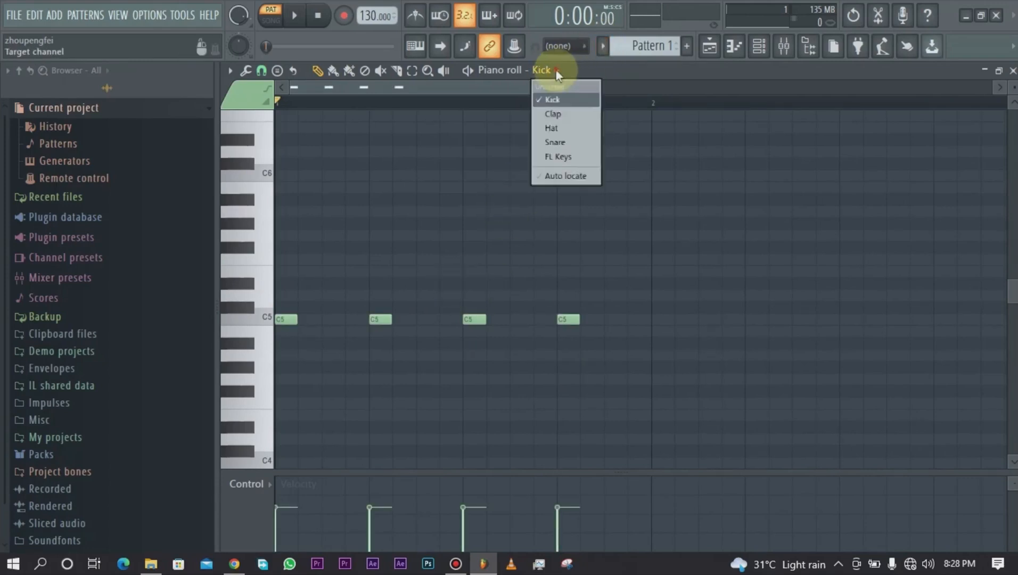
{"action": "left_click", "coordinate": [556, 140]}
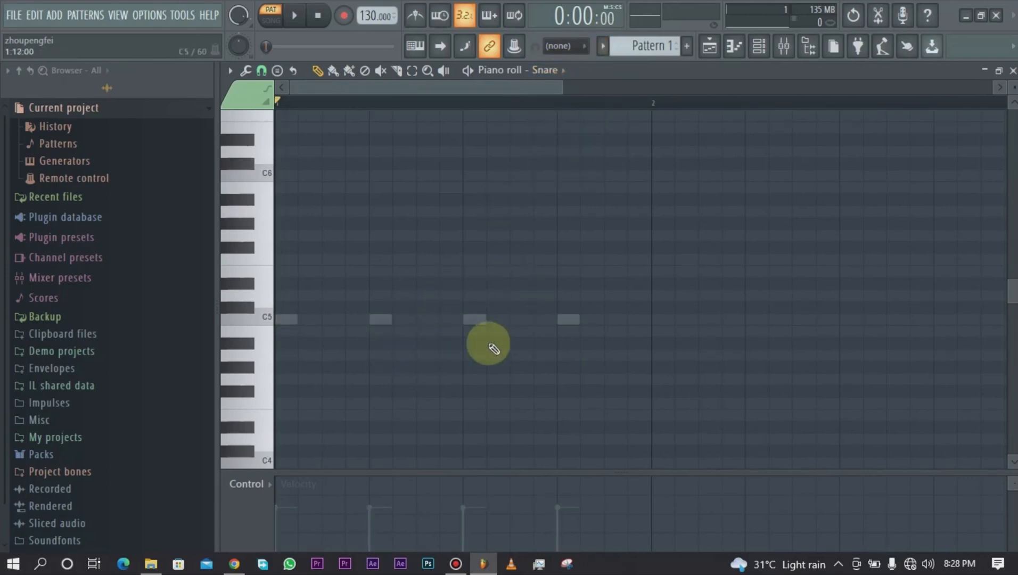
- Try to enable Editable ghosts and grab the Kick ghost note on step 9
{"action": "left_click", "coordinate": [229, 70]}
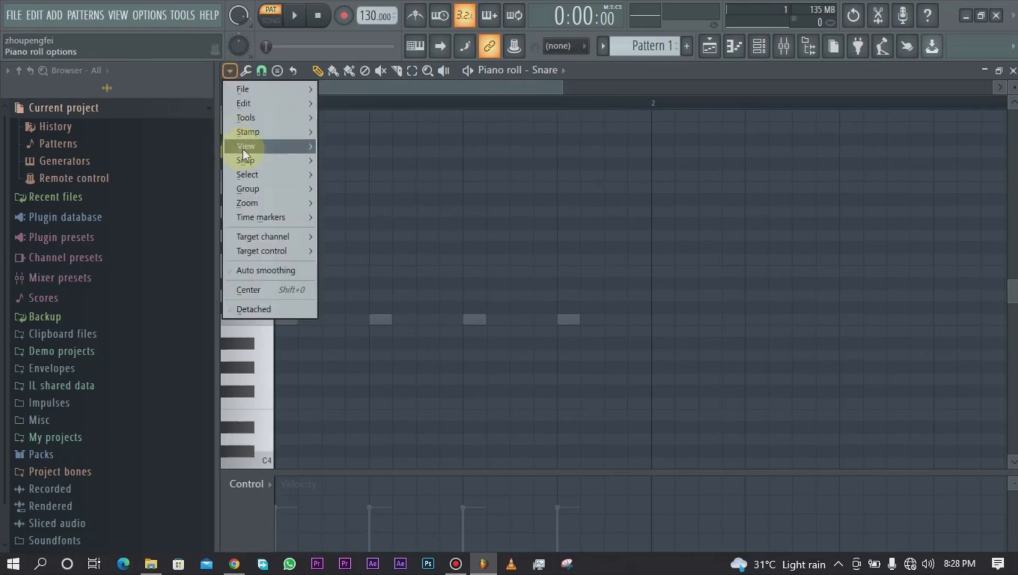
{"action": "mouse_move", "coordinate": [240, 162]}
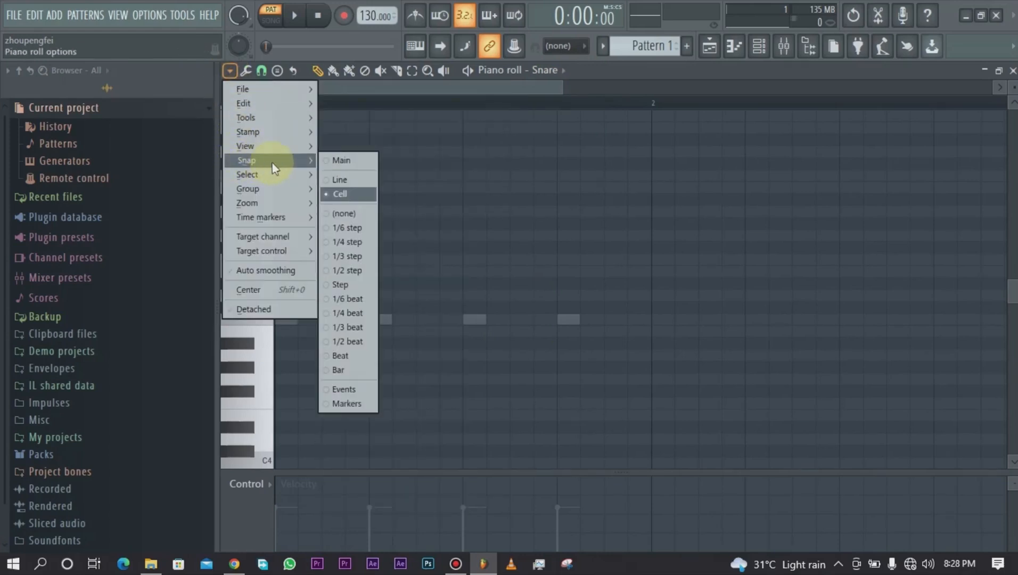
{"action": "mouse_move", "coordinate": [265, 149]}
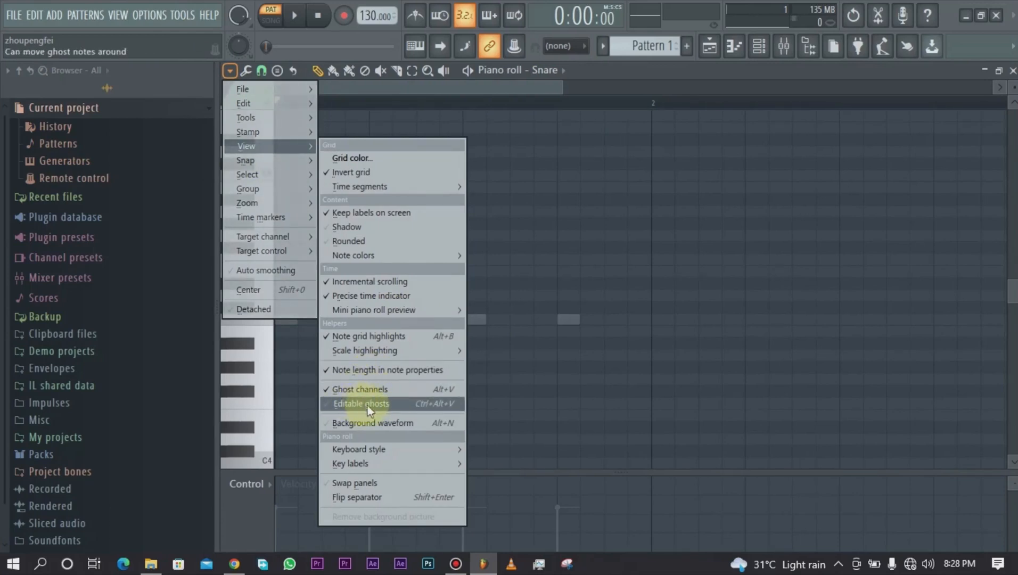
{"action": "left_click", "coordinate": [420, 404]}
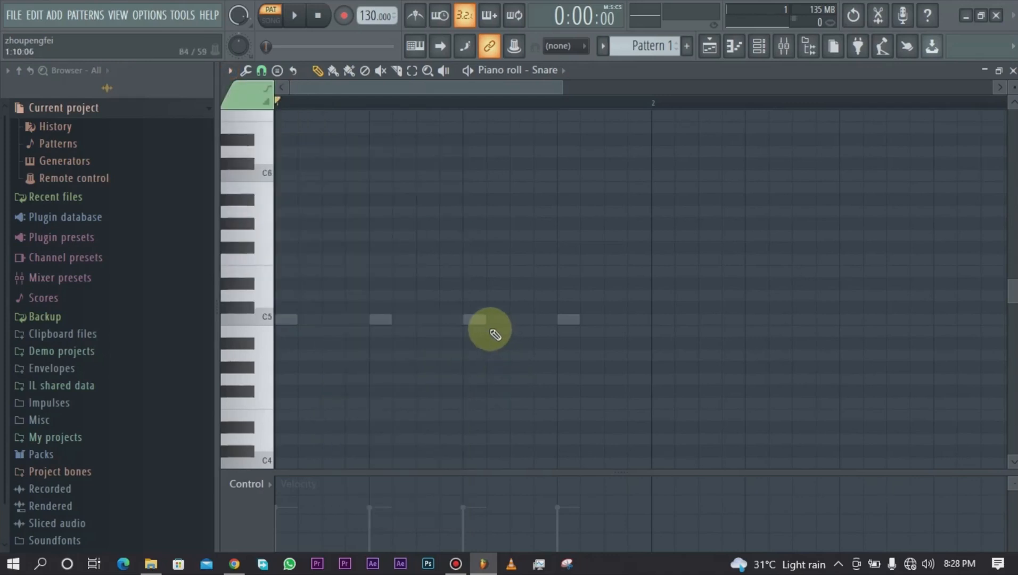
{"action": "left_click", "coordinate": [479, 320]}
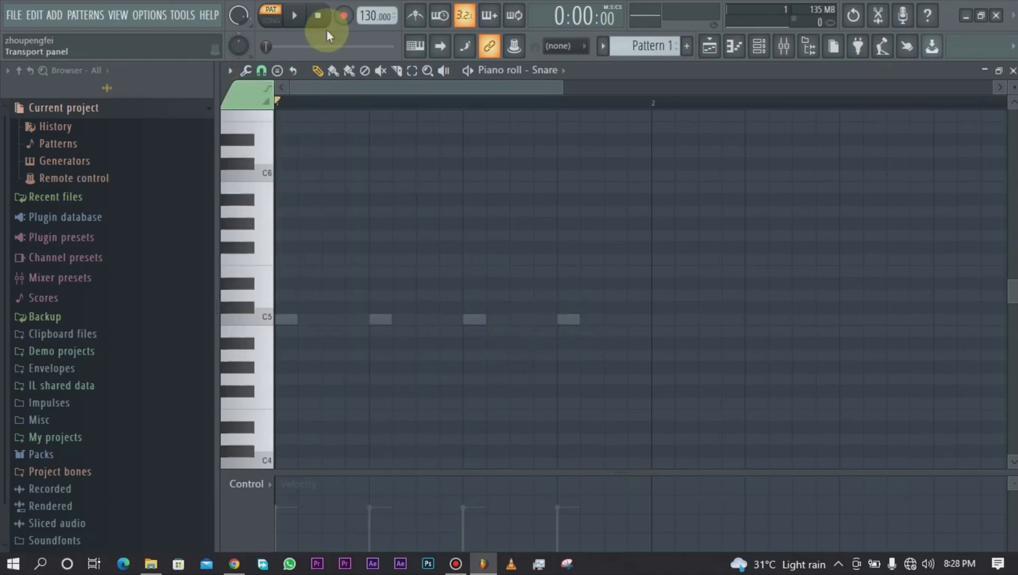
- Enable Editable ghosts, try shifting the Kick ghost notes on steps 9 and 13, and return them to C5
{"action": "left_click", "coordinate": [230, 71]}
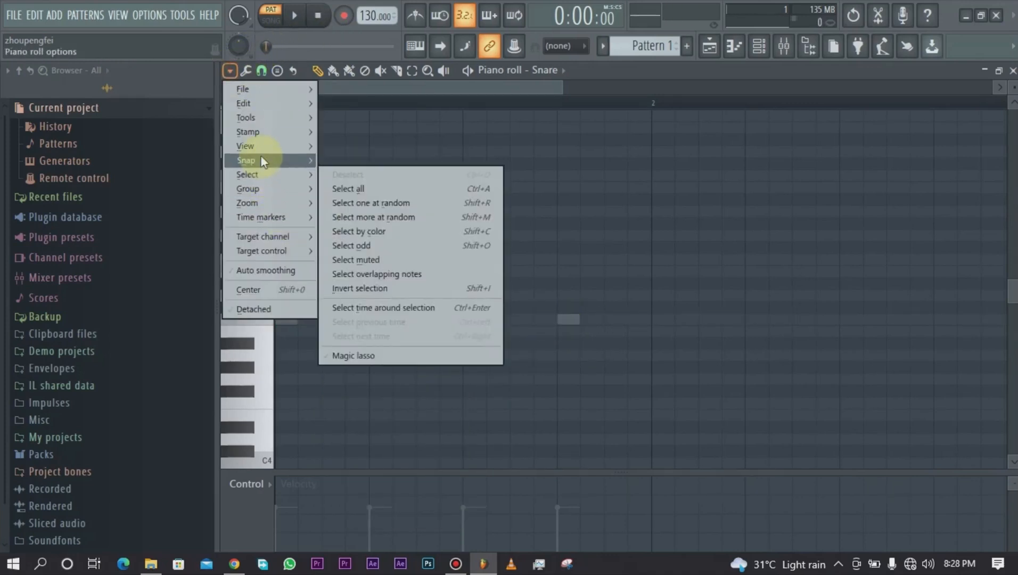
{"action": "mouse_move", "coordinate": [263, 151]}
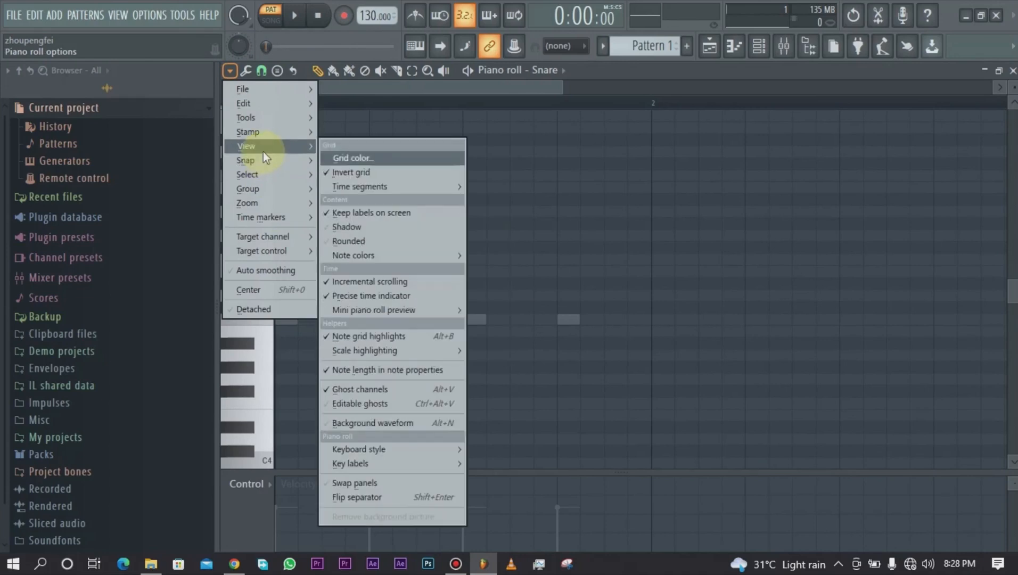
{"action": "left_click", "coordinate": [392, 404]}
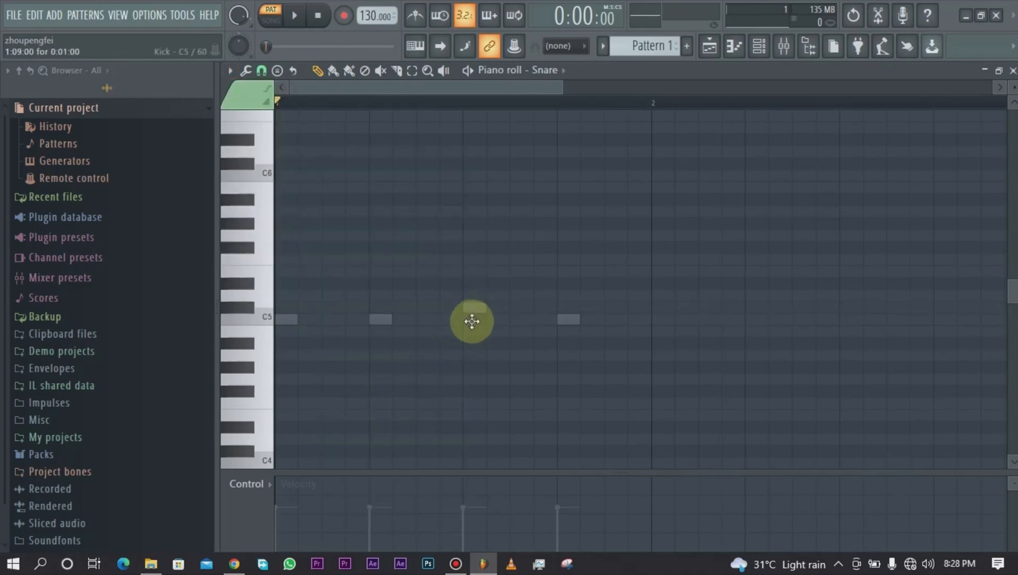
{"action": "mouse_move", "coordinate": [574, 333]}
{"action": "left_mouse_down"}
{"action": "mouse_move", "coordinate": [546, 307]}
{"action": "mouse_move", "coordinate": [567, 307]}
{"action": "mouse_move", "coordinate": [567, 293]}
{"action": "mouse_move", "coordinate": [568, 319]}
{"action": "left_mouse_up"}
{"action": "left_click_drag", "start_coordinate": [482, 295], "coordinate": [477, 319]}
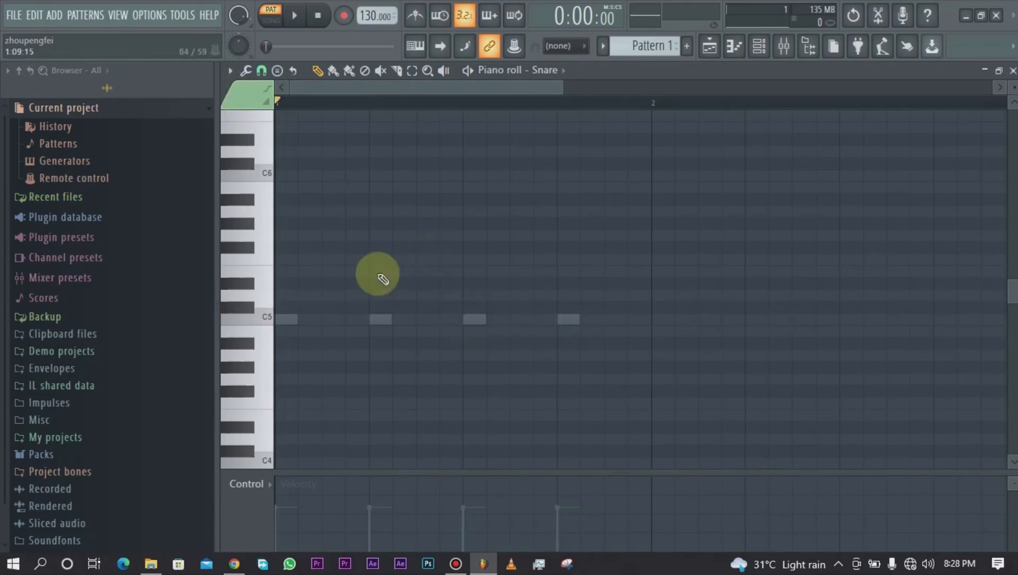
- Turn off Editable ghosts and draw Snare C5 notes over the Kick ghosts on steps 5 and 13
{"action": "left_click", "coordinate": [227, 71]}
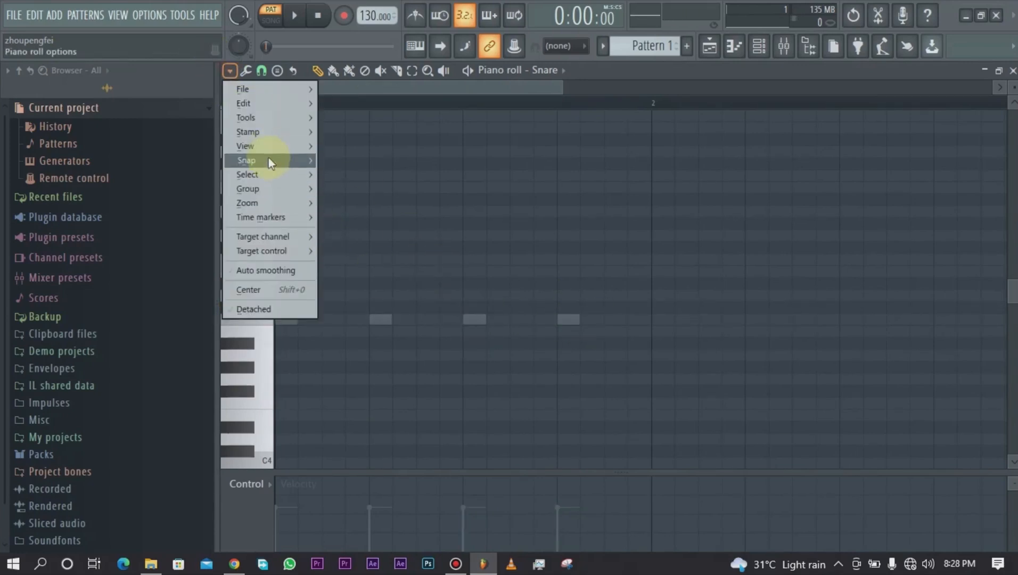
{"action": "mouse_move", "coordinate": [272, 174]}
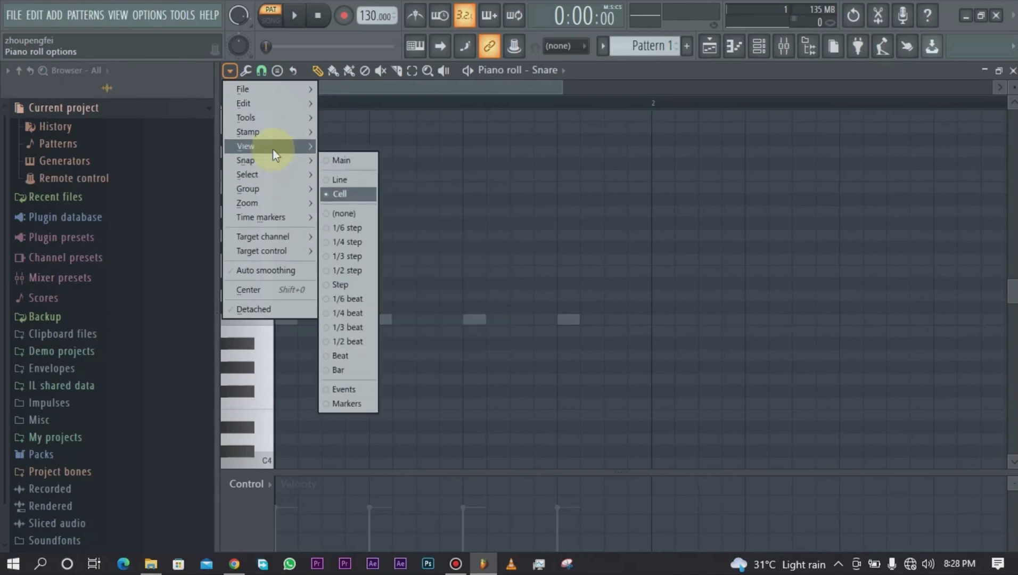
{"action": "mouse_move", "coordinate": [273, 146]}
{"action": "left_click", "coordinate": [333, 403]}
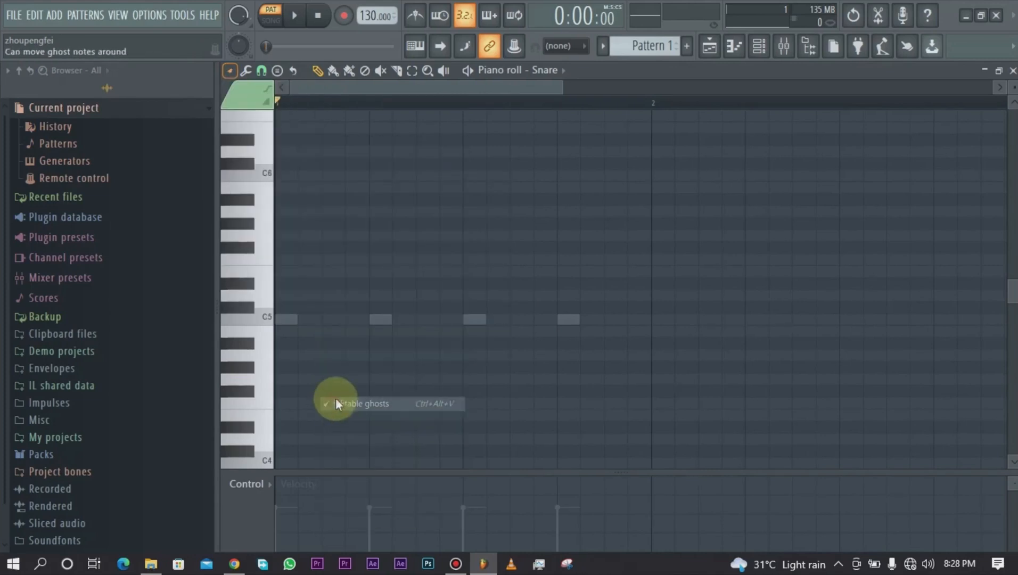
{"action": "left_click", "coordinate": [565, 321]}
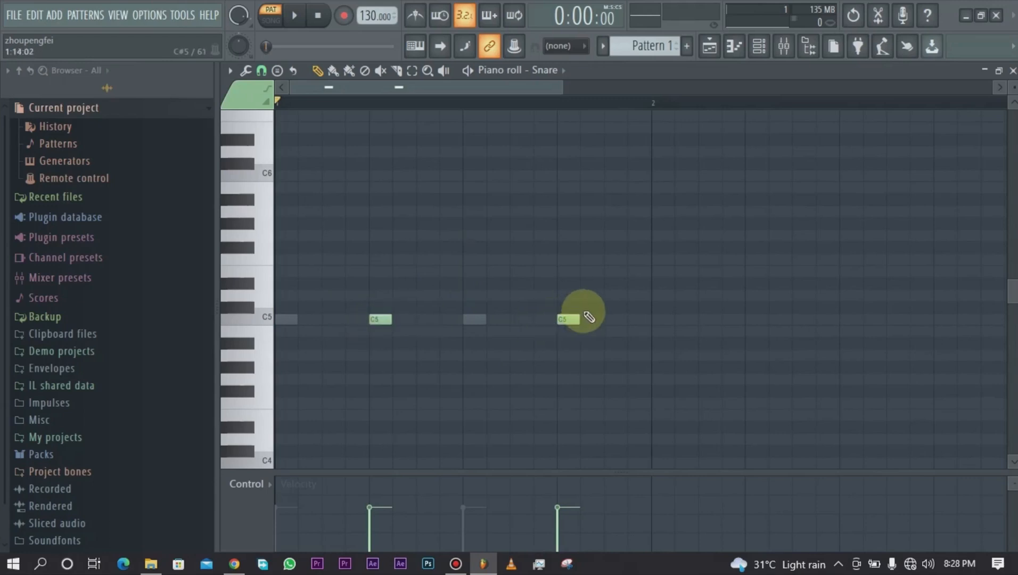
- Play the Kick and Snare pattern, and check the channel rack including the Hat channel's fill options
{"action": "left_click", "coordinate": [466, 73]}
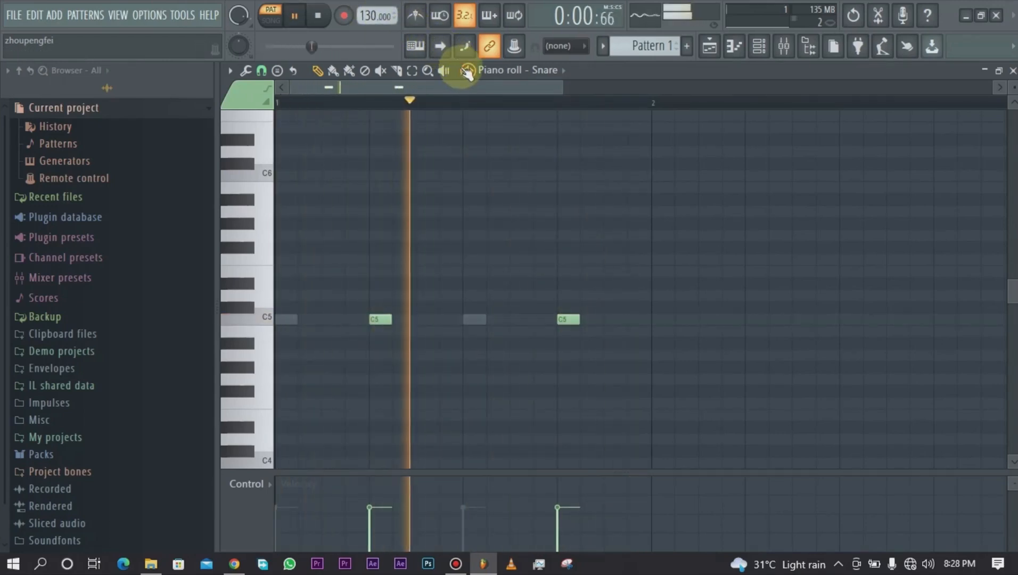
{"action": "left_click", "coordinate": [467, 73]}
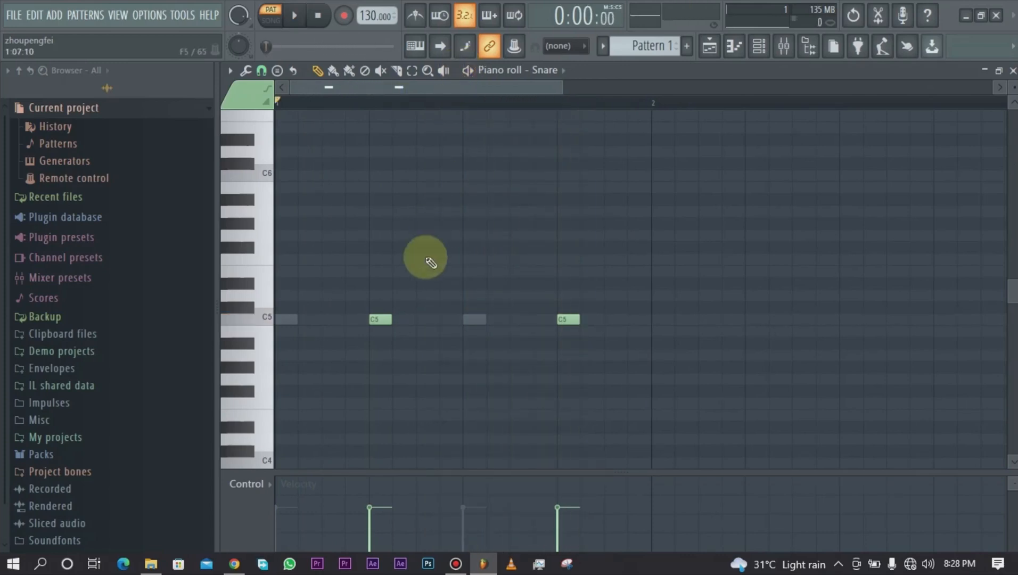
{"action": "left_click", "coordinate": [758, 47]}
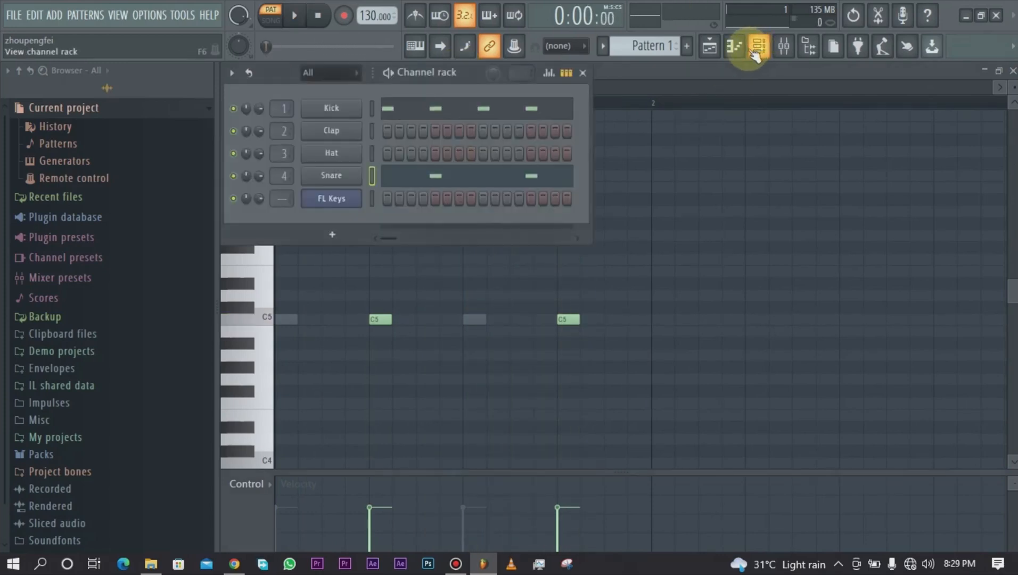
{"action": "right_click", "coordinate": [342, 156]}
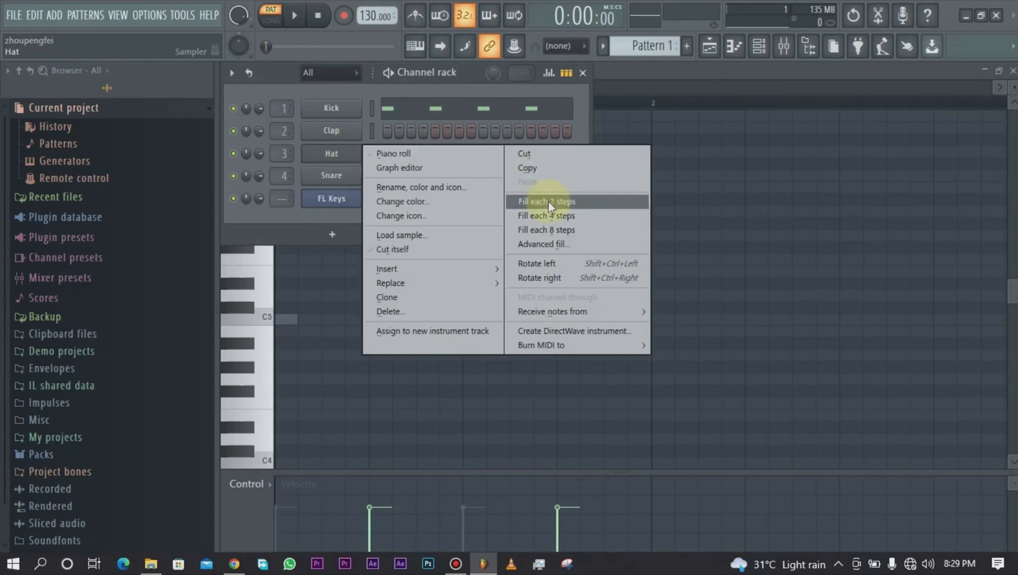
{"action": "left_click", "coordinate": [581, 116]}
{"action": "left_click", "coordinate": [630, 68]}
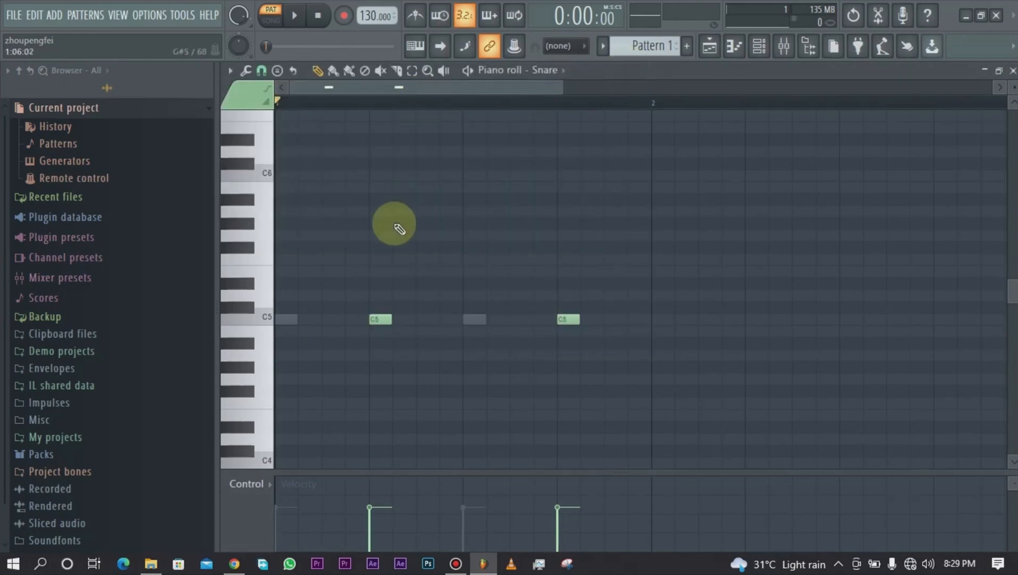
- In the Hat piano roll, stamp C5 notes across bar 1 with Fill each 2 steps, and draw a D5 note on step 1
{"action": "left_click", "coordinate": [549, 74]}
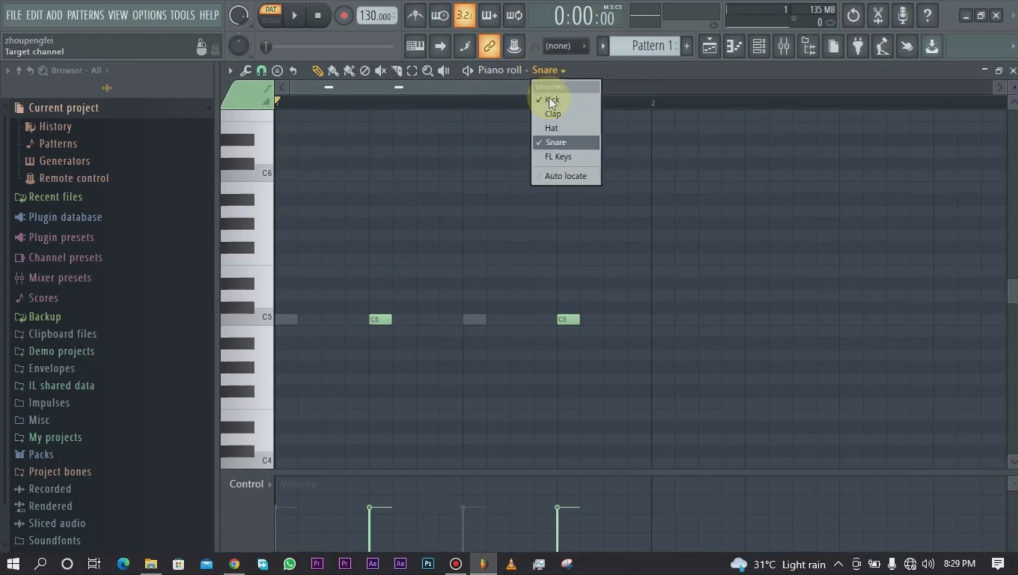
{"action": "left_click", "coordinate": [553, 129]}
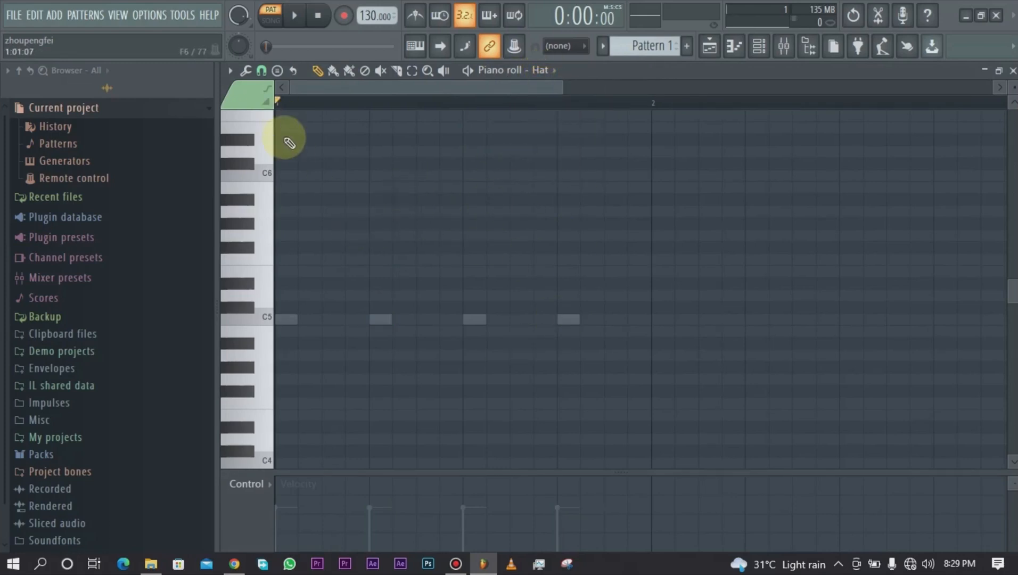
{"action": "left_click", "coordinate": [277, 72]}
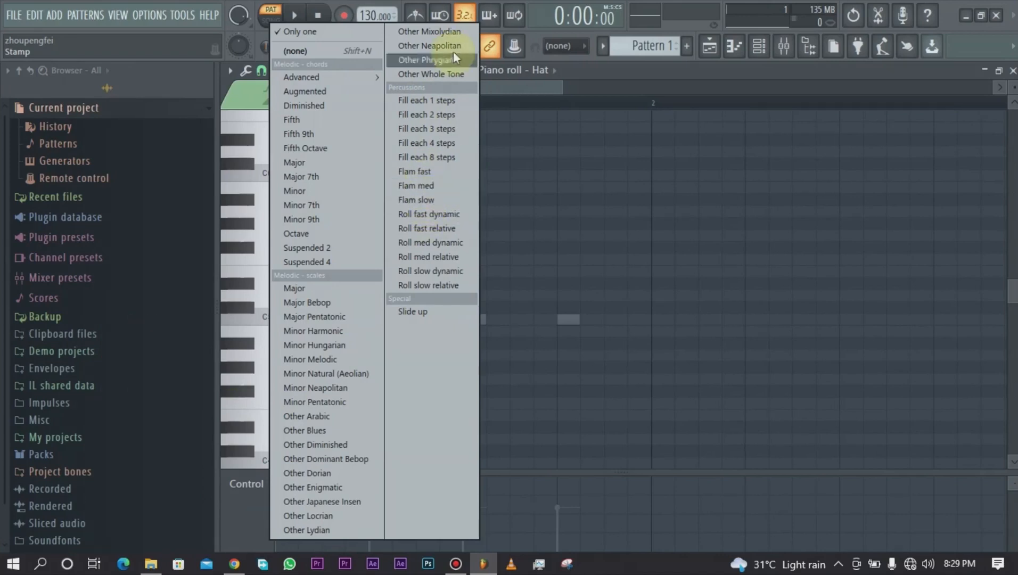
{"action": "left_click", "coordinate": [442, 126]}
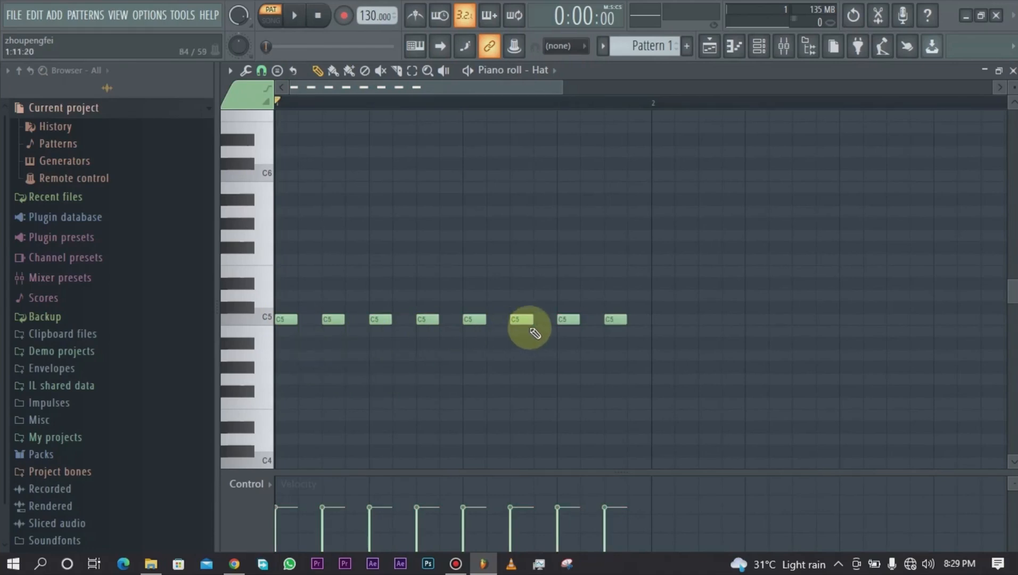
{"action": "left_click", "coordinate": [290, 295]}
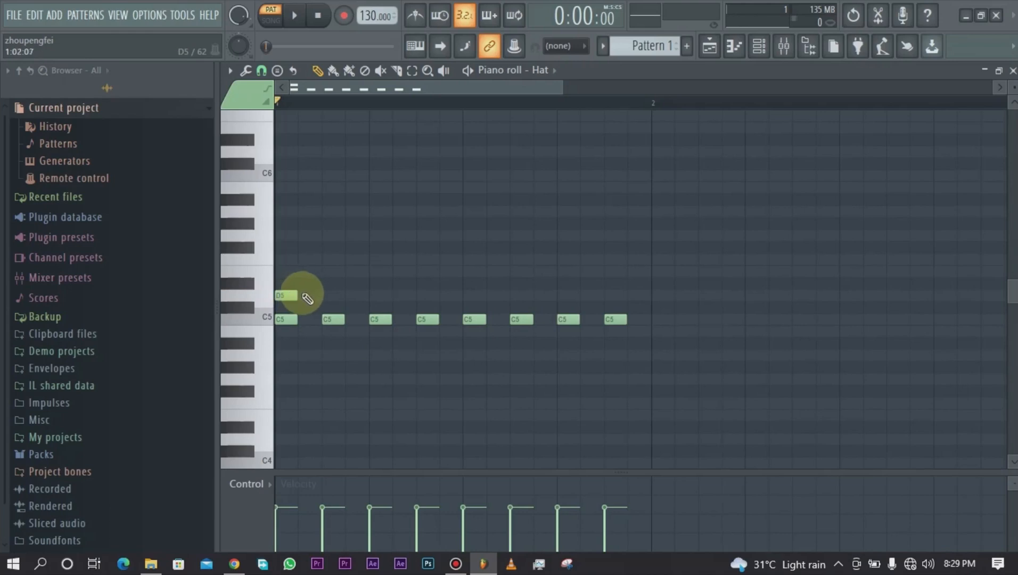
- Delete the Hat's D5 note on step 1 and try extending the pattern past bar 1 using the Fill each 2 steps stamp
{"action": "right_click", "coordinate": [295, 296]}
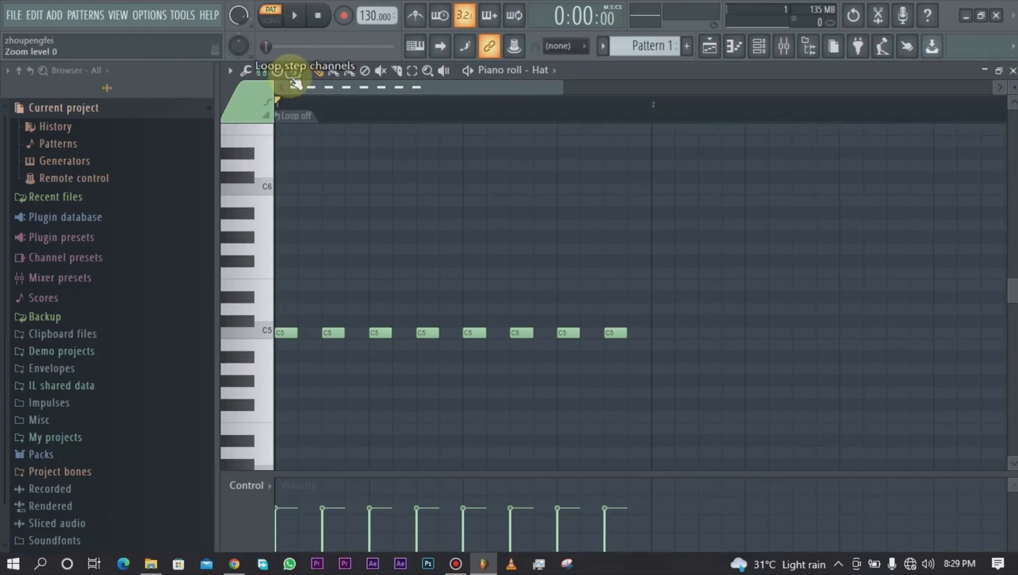
{"action": "left_click", "coordinate": [277, 71]}
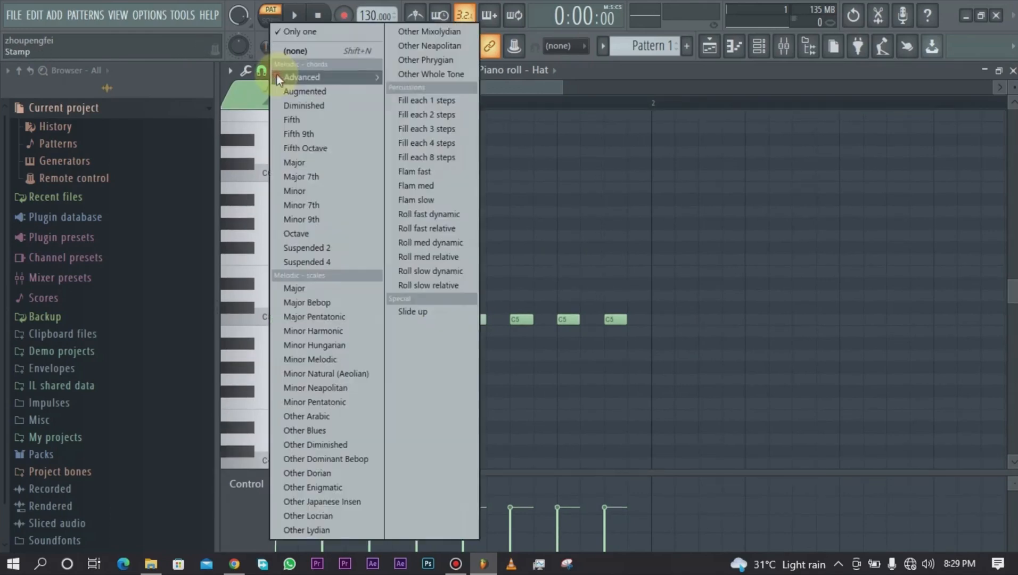
{"action": "left_click", "coordinate": [425, 121]}
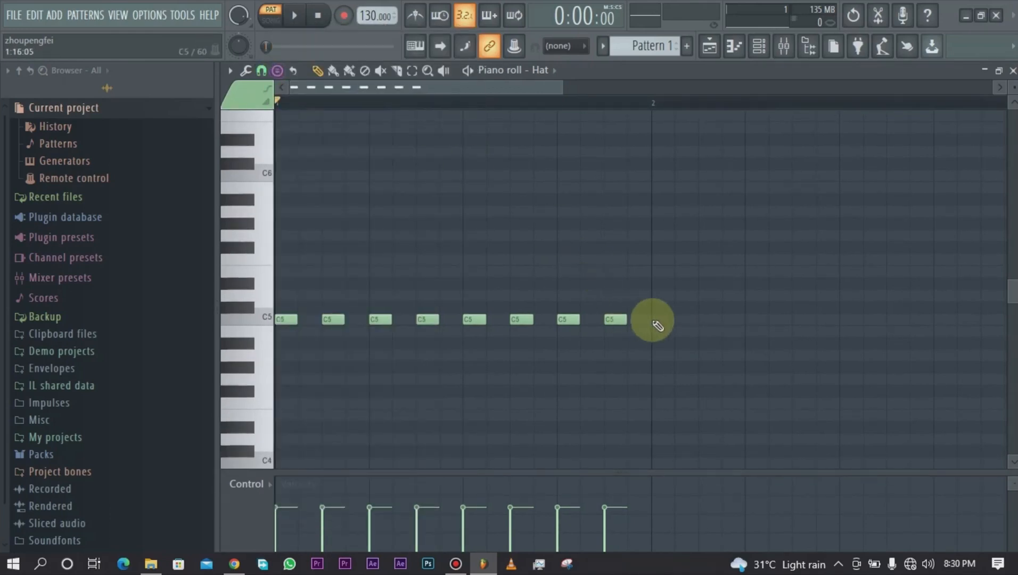
{"action": "key", "text": "ctrl+b"}
{"action": "key", "text": "ctrl+z"}
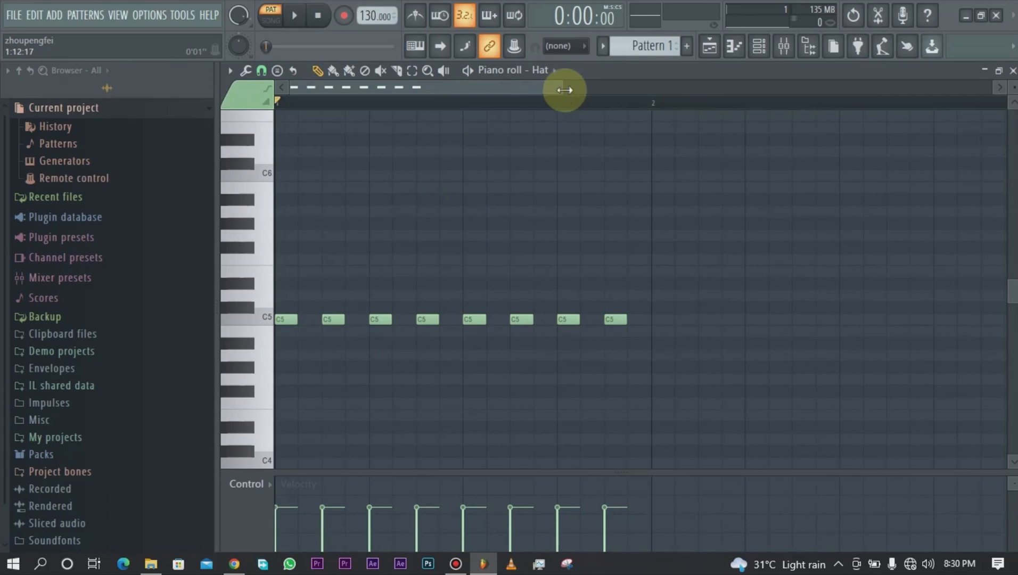
- Play the Hat pattern briefly, stop it, and return the playhead to the start of bar 1
{"action": "left_click_drag", "start_coordinate": [563, 91], "coordinate": [589, 91]}
{"action": "key", "text": "space"}
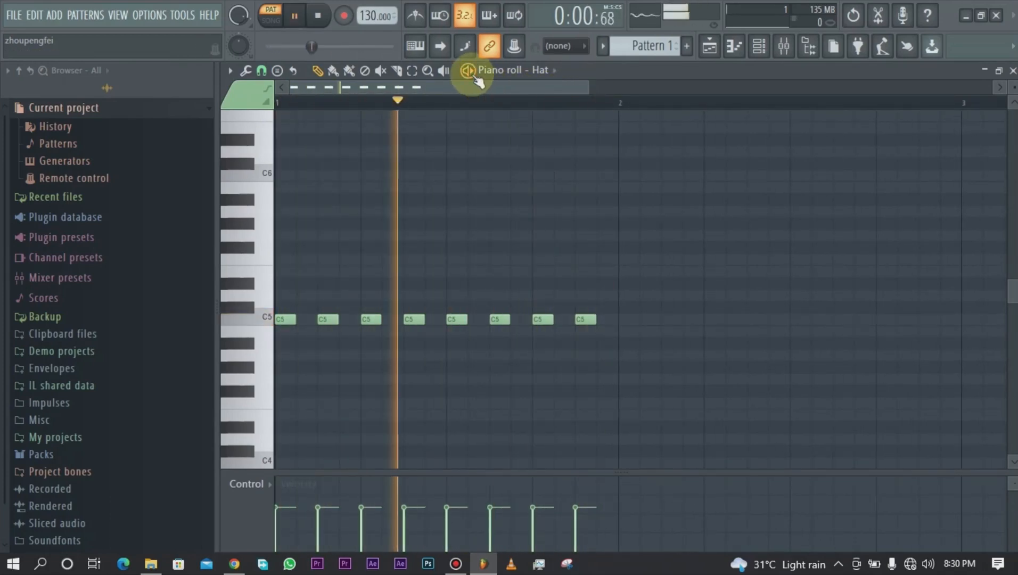
{"action": "key", "text": "space"}
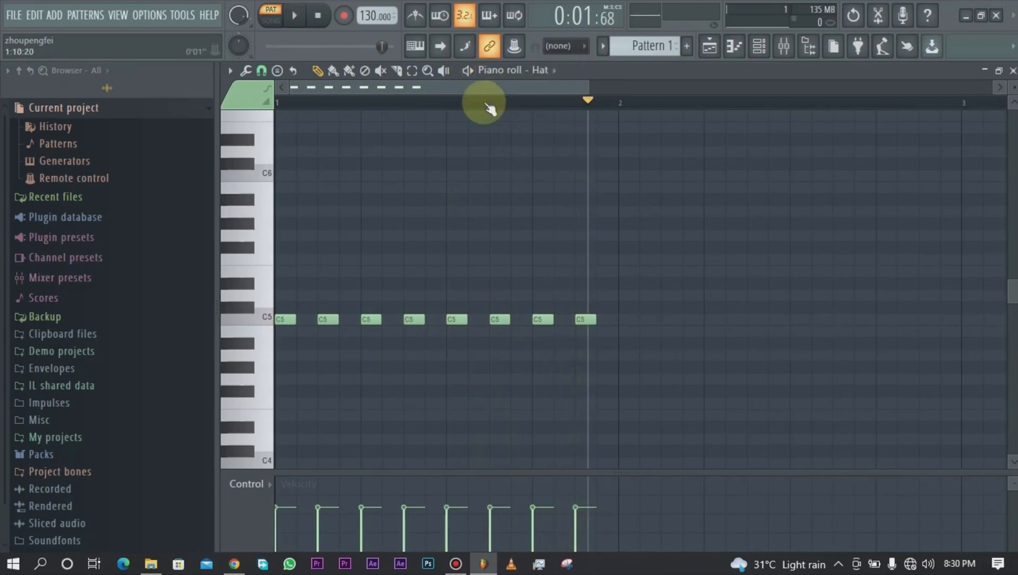
{"action": "left_click_drag", "start_coordinate": [484, 103], "coordinate": [215, 148]}
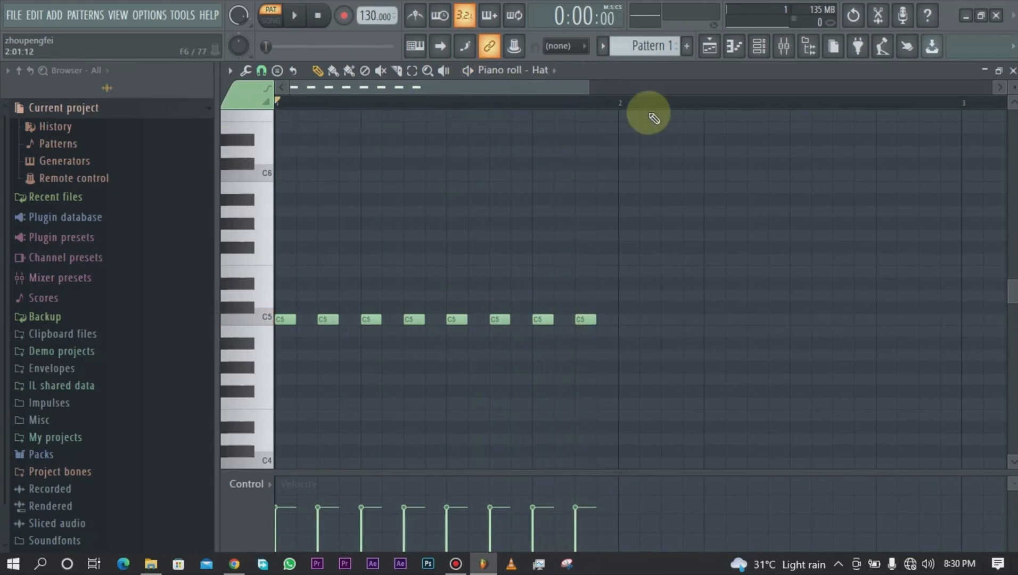
- Review the Kick and Snare piano rolls from the channel rack, and reopen the Hat piano roll
{"action": "left_click", "coordinate": [760, 49]}
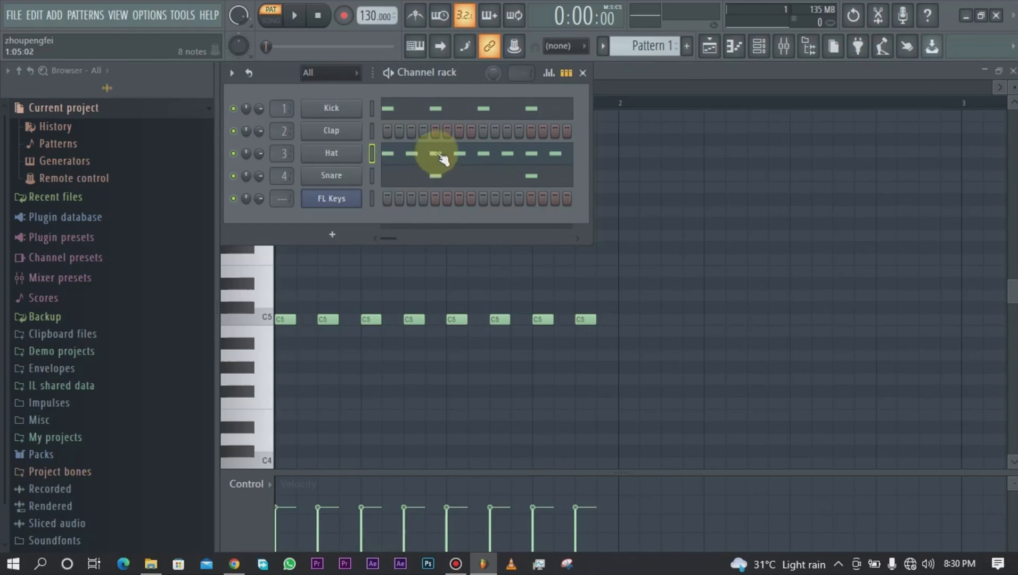
{"action": "left_click", "coordinate": [439, 114]}
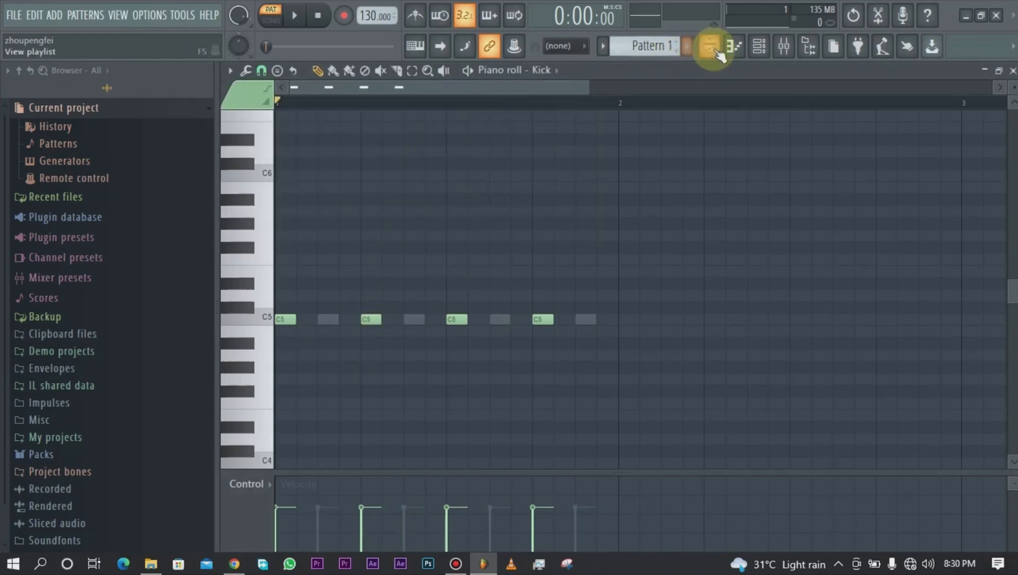
{"action": "left_click", "coordinate": [760, 45]}
{"action": "left_click", "coordinate": [439, 178]}
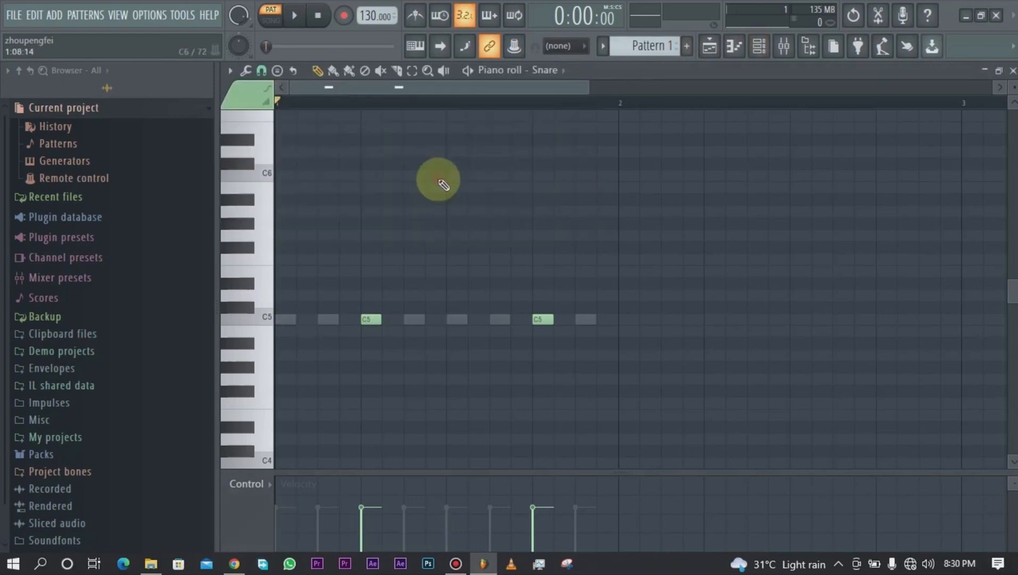
{"action": "left_click", "coordinate": [760, 45]}
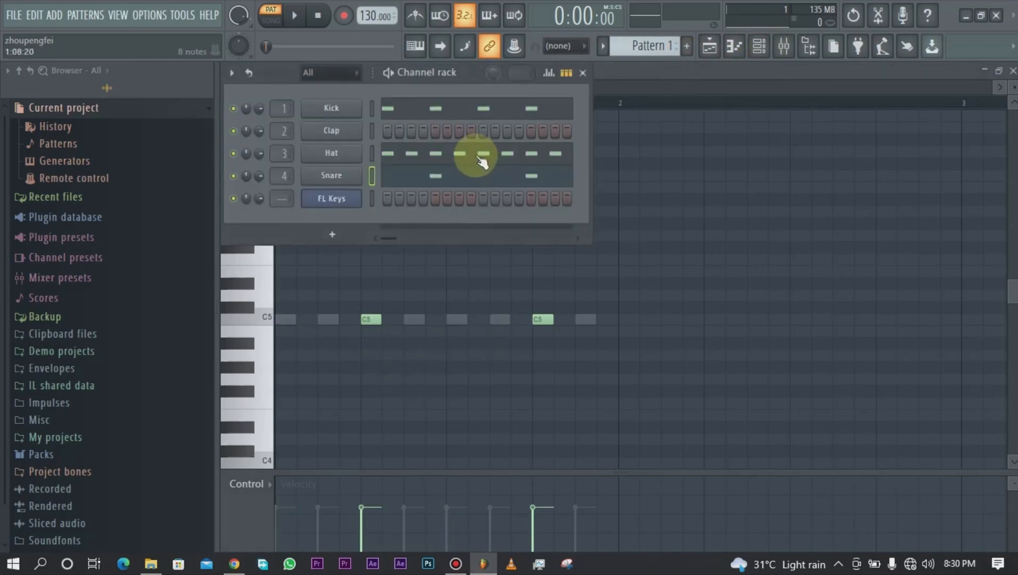
{"action": "left_click", "coordinate": [480, 160]}
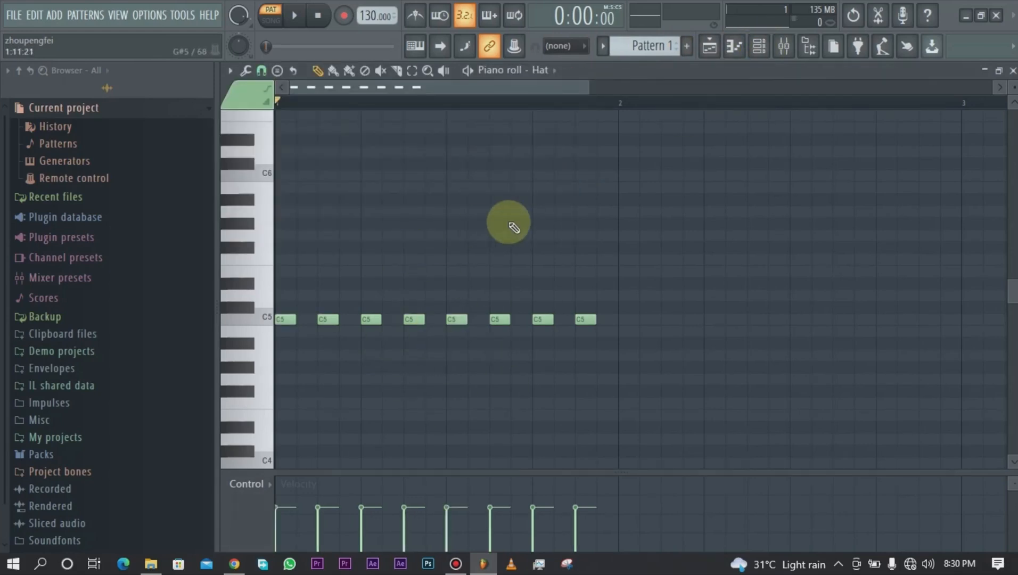
- Draw Hat C5 notes on steps 14 and 16, and shape the velocities of the last four notes into a rising ramp
{"action": "left_click", "coordinate": [568, 326]}
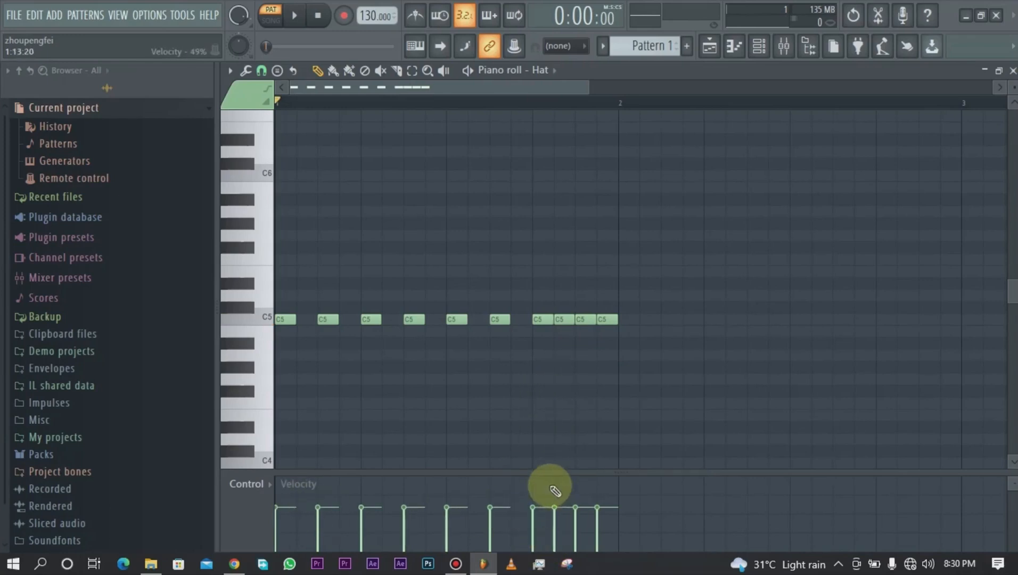
{"action": "mouse_move", "coordinate": [548, 514]}
{"action": "left_mouse_down"}
{"action": "mouse_move", "coordinate": [602, 531]}
{"action": "mouse_move", "coordinate": [554, 514]}
{"action": "left_mouse_up"}
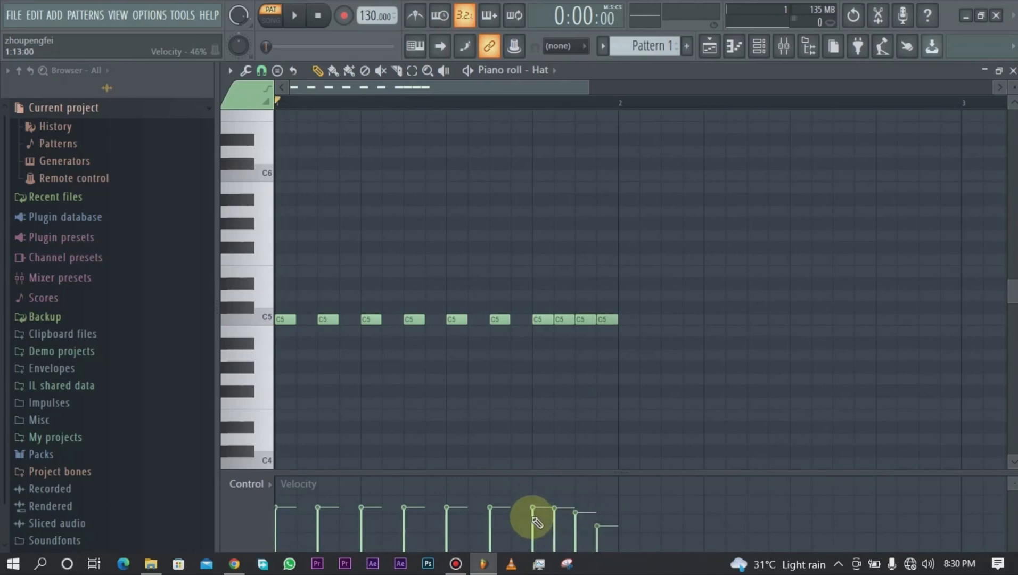
{"action": "left_click_drag", "start_coordinate": [553, 517], "coordinate": [588, 533]}
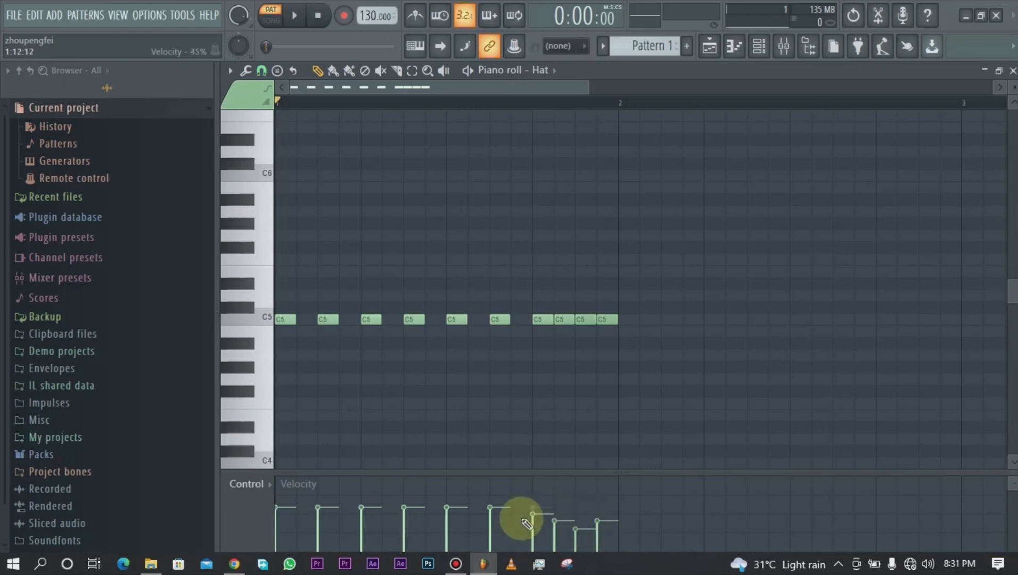
{"action": "mouse_move", "coordinate": [531, 532]}
{"action": "left_mouse_down"}
{"action": "mouse_move", "coordinate": [590, 513]}
{"action": "mouse_move", "coordinate": [620, 487]}
{"action": "mouse_move", "coordinate": [619, 526]}
{"action": "mouse_move", "coordinate": [620, 501]}
{"action": "mouse_move", "coordinate": [618, 509]}
{"action": "left_mouse_up"}
- Examine the piano roll's Snap to grid options, from Line and Cell to the step and beat divisions
{"action": "scroll", "coordinate": [615, 200], "scroll_direction": "up", "scroll_amount": 1}
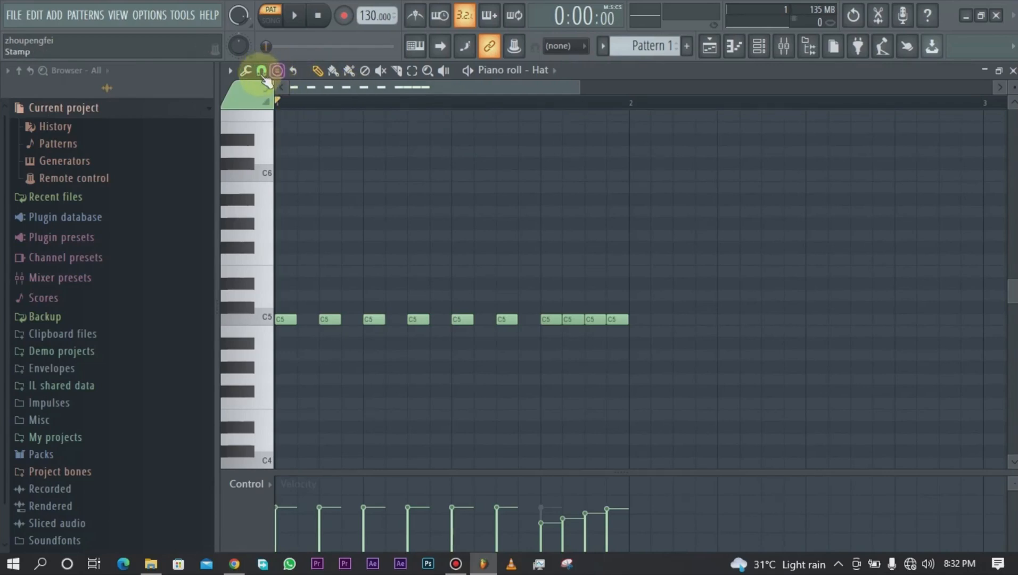
{"action": "left_click_drag", "start_coordinate": [580, 87], "coordinate": [458, 102]}
{"action": "left_click", "coordinate": [426, 102]}
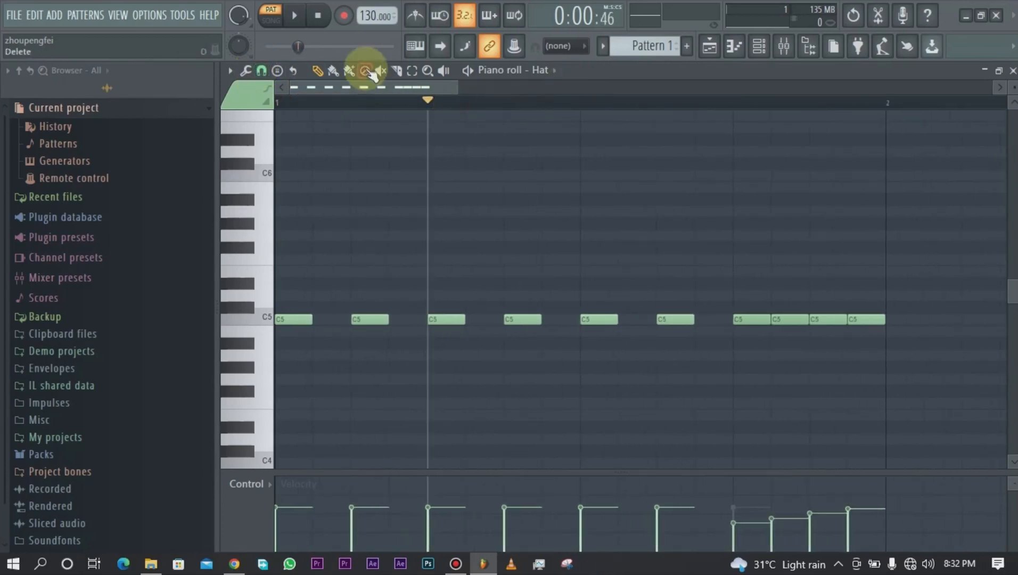
{"action": "left_click", "coordinate": [261, 71]}
{"action": "left_click", "coordinate": [263, 73]}
{"action": "left_click", "coordinate": [261, 71]}
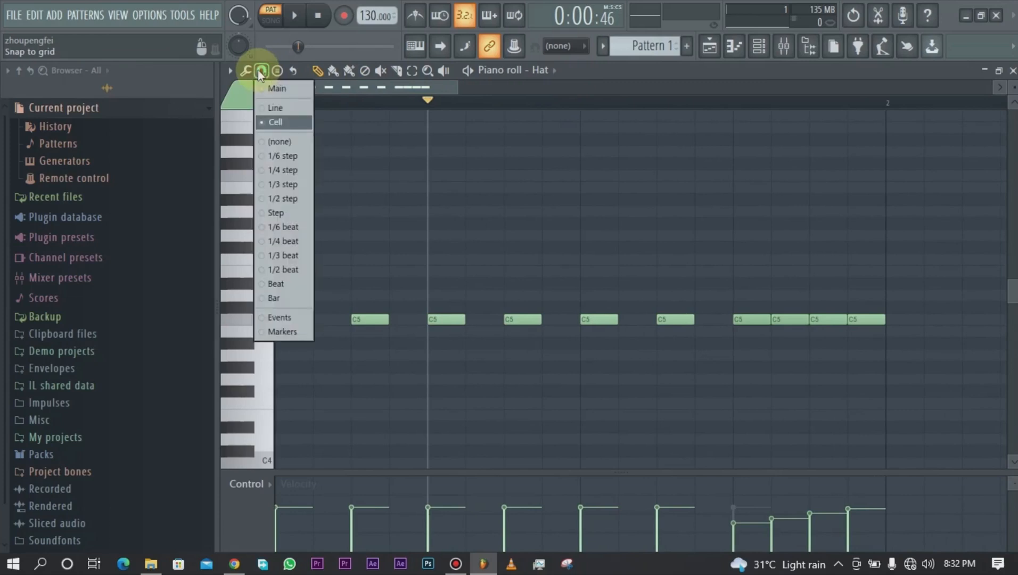
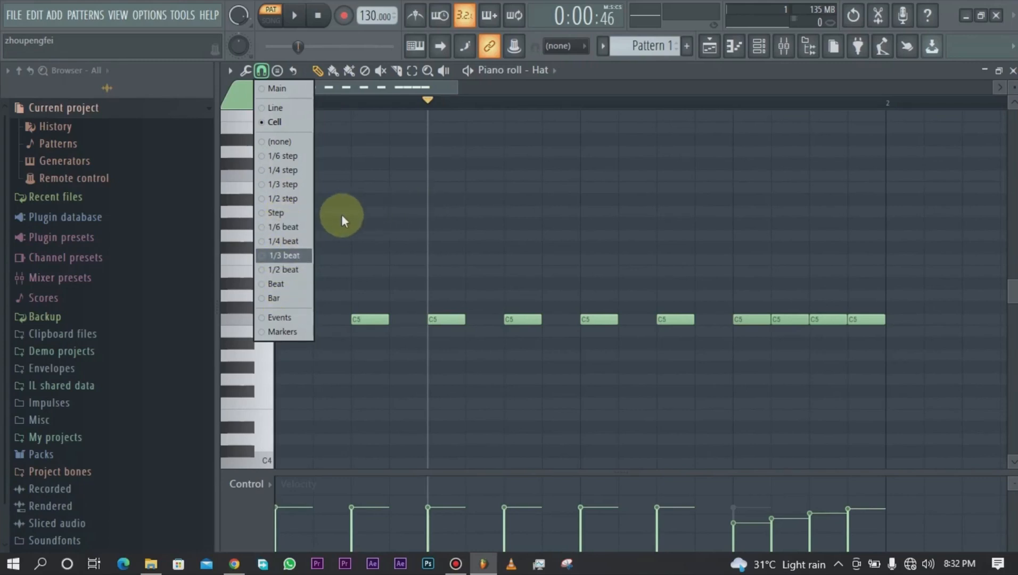
{"action": "left_click", "coordinate": [377, 161]}
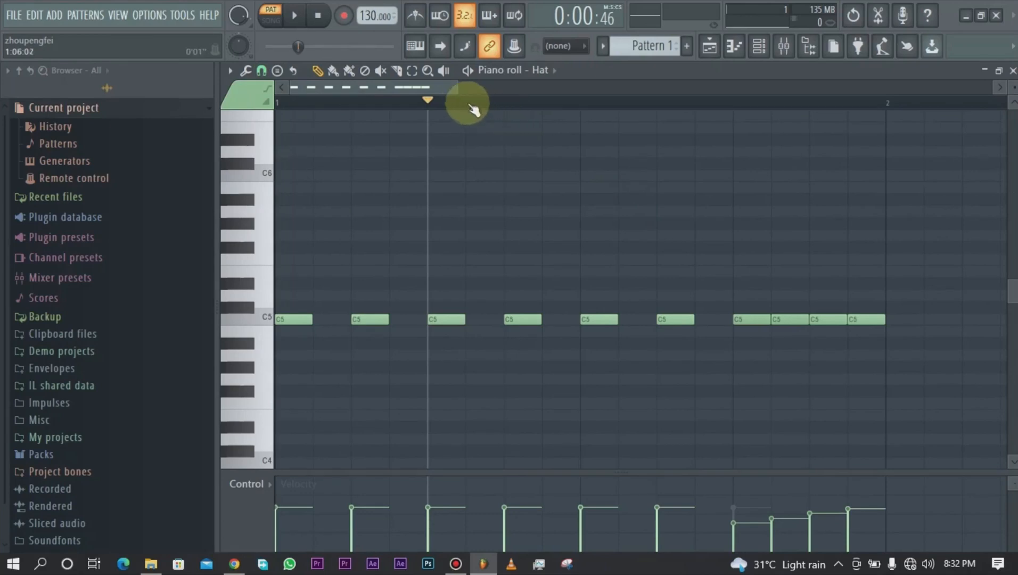
- Mute the Snare and Kick channels and play the Hat pattern on its own
{"action": "left_click_drag", "start_coordinate": [457, 92], "coordinate": [536, 93]}
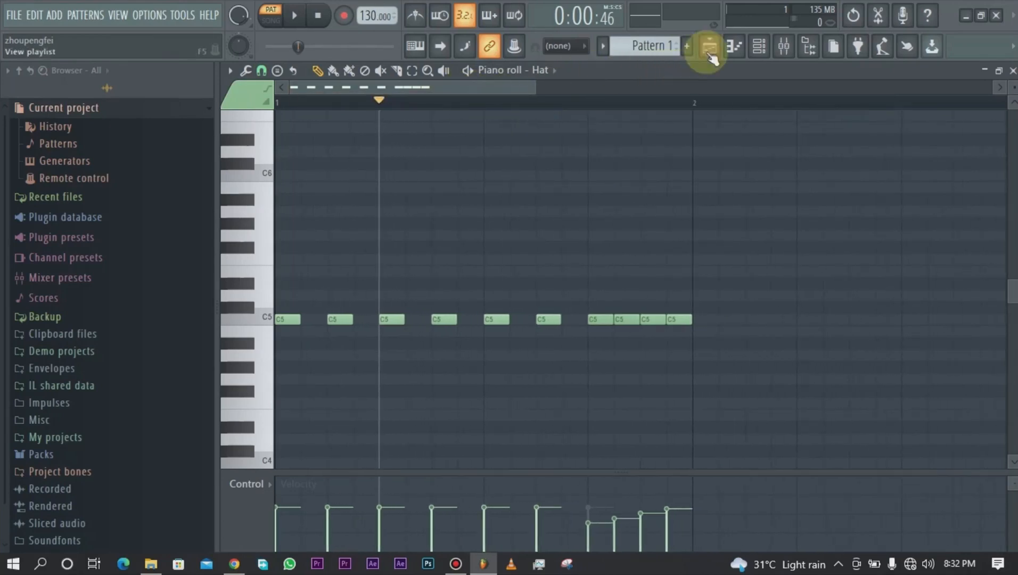
{"action": "left_click", "coordinate": [758, 51]}
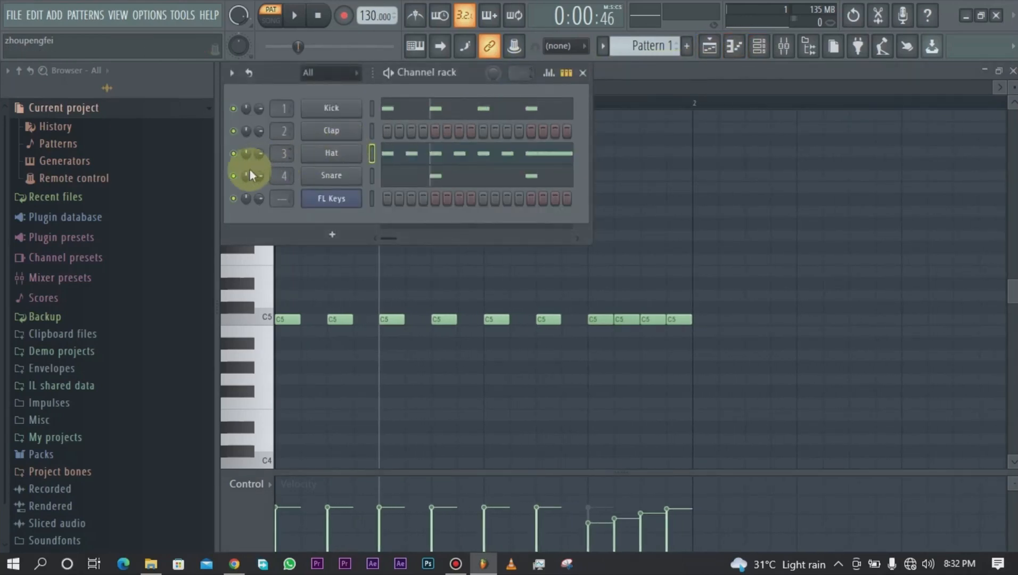
{"action": "left_click", "coordinate": [233, 175]}
{"action": "left_click", "coordinate": [233, 109]}
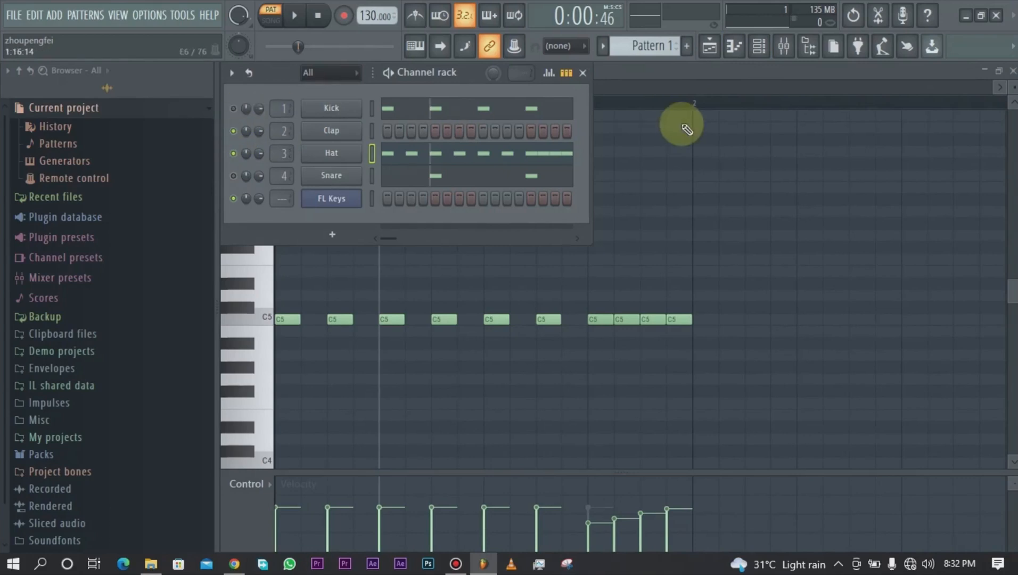
{"action": "left_click", "coordinate": [654, 79]}
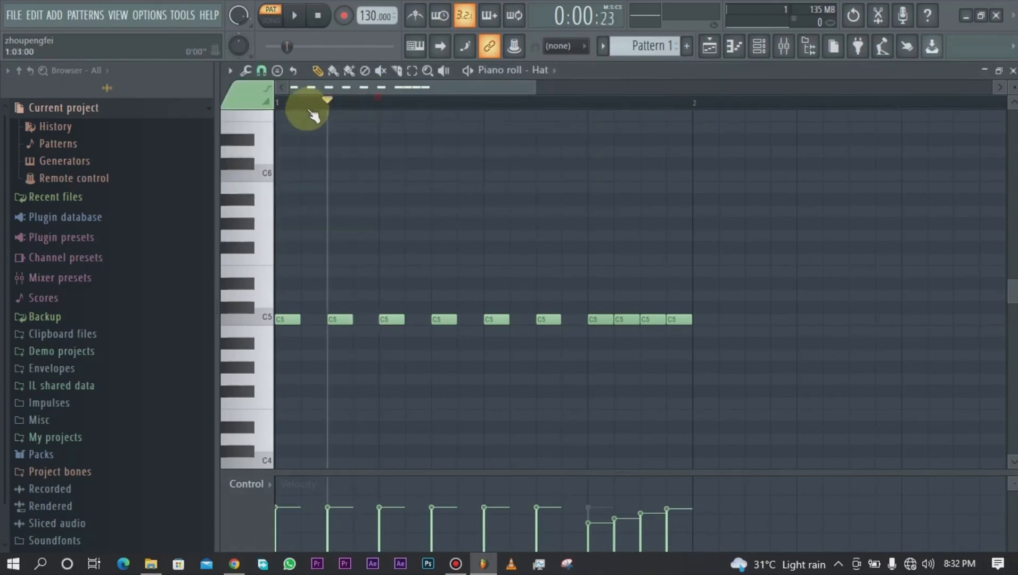
{"action": "key", "text": "space"}
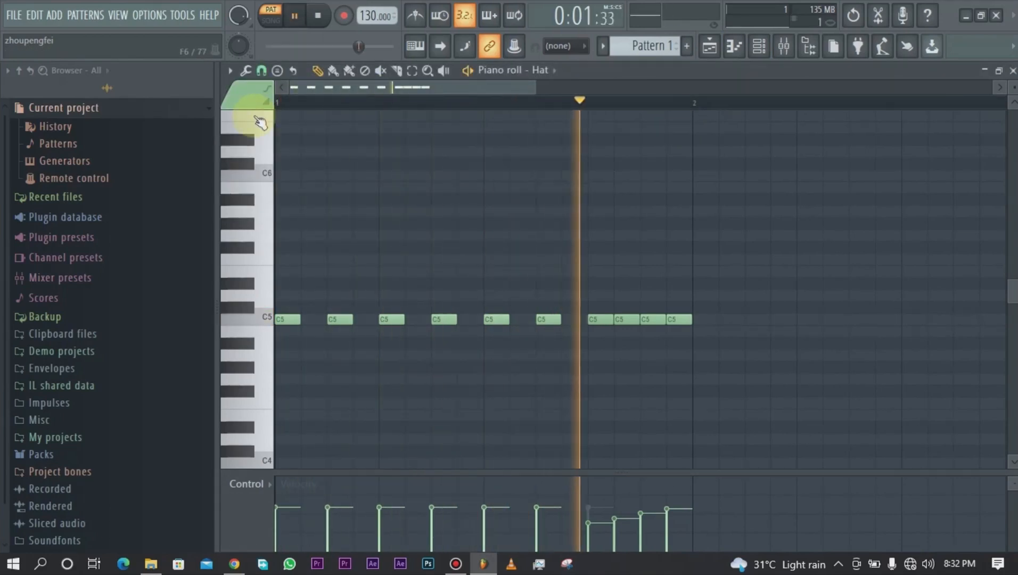
{"action": "key", "text": "space"}
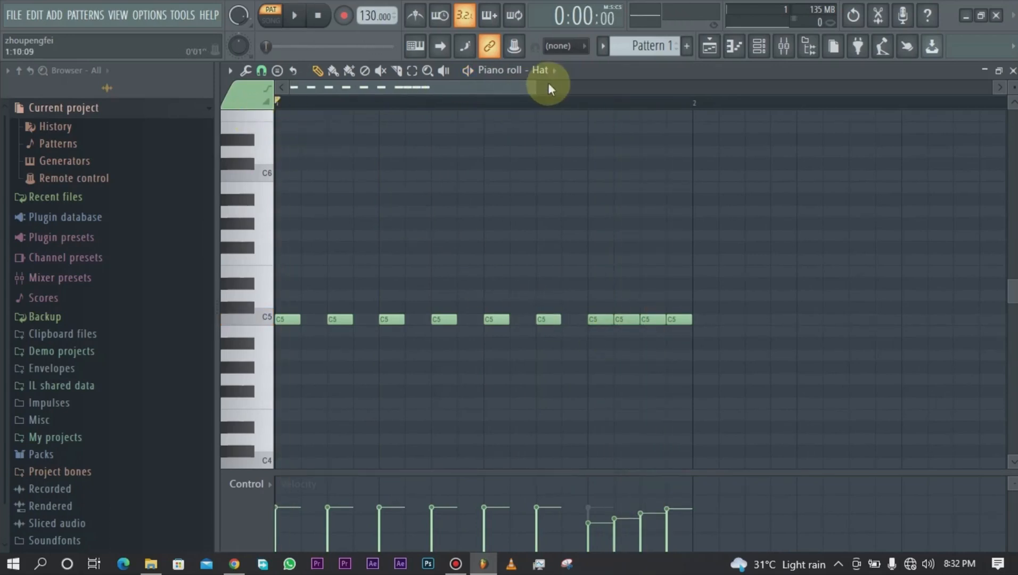
- Set the piano roll snap to 1/2 step and shorten the first Hat note to half a step
{"action": "left_click_drag", "start_coordinate": [533, 89], "coordinate": [498, 87]}
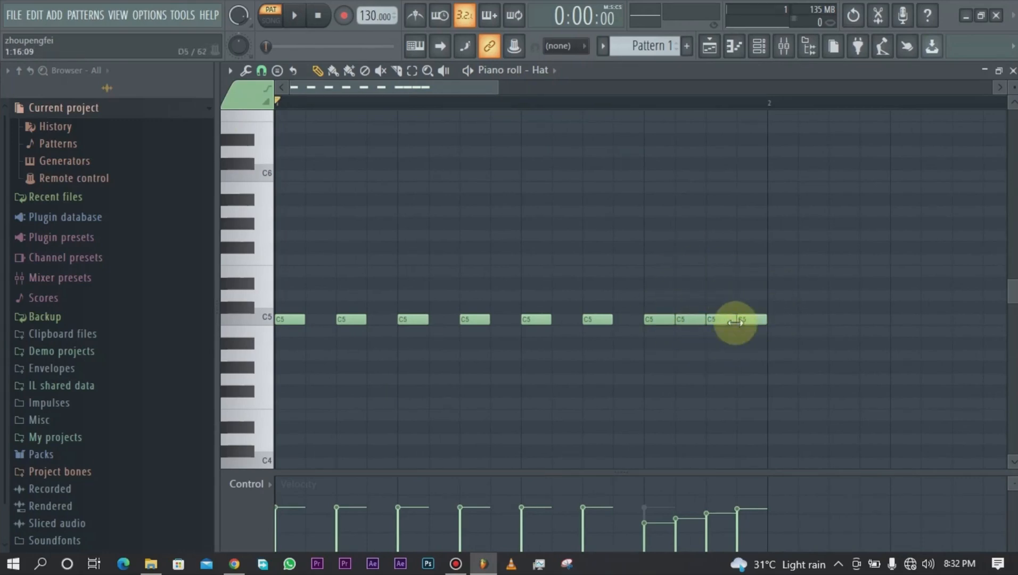
{"action": "left_click", "coordinate": [263, 71]}
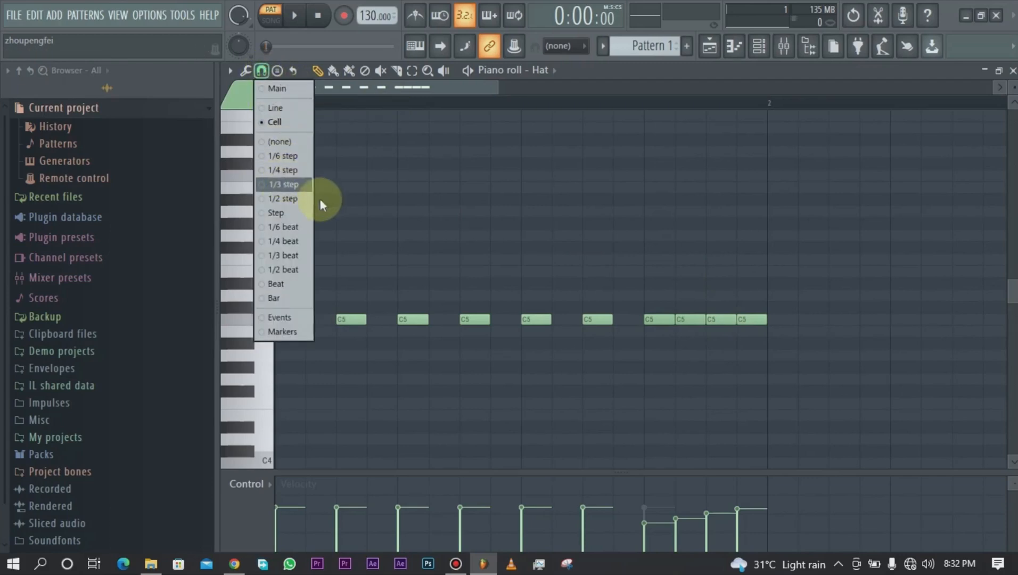
{"action": "left_click", "coordinate": [660, 316]}
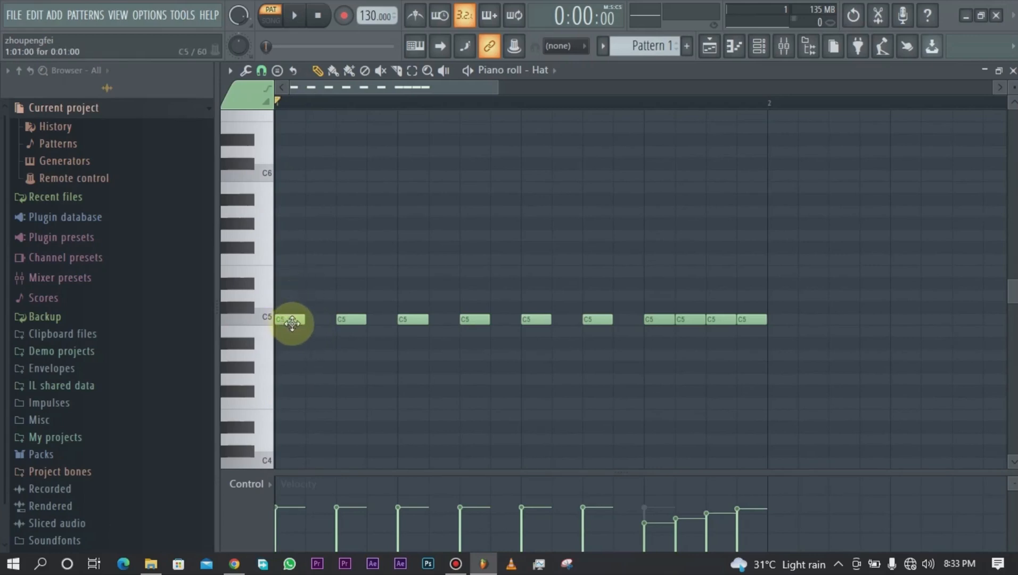
{"action": "left_click", "coordinate": [277, 71]}
{"action": "left_click", "coordinate": [263, 74]}
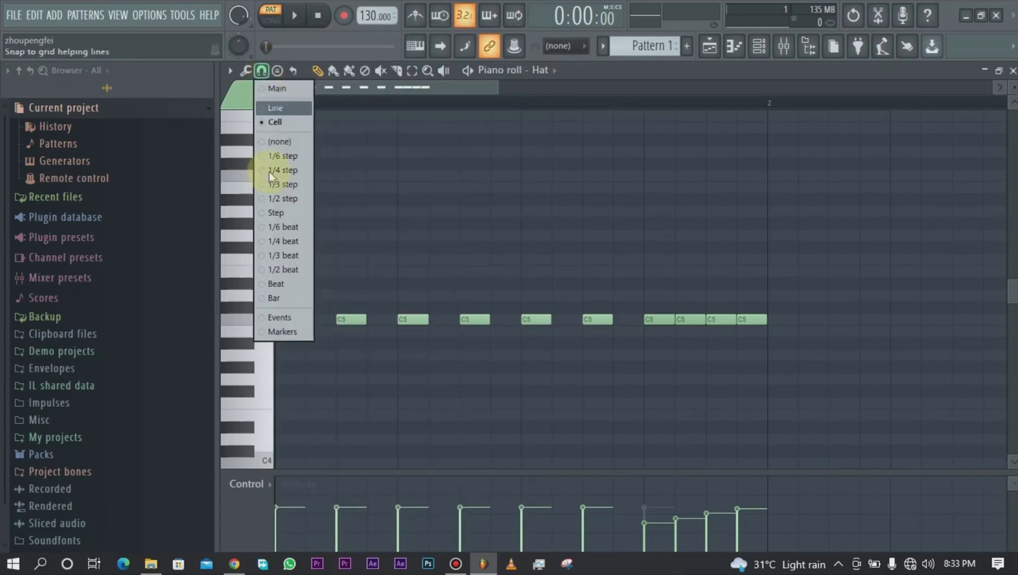
{"action": "left_click", "coordinate": [274, 200]}
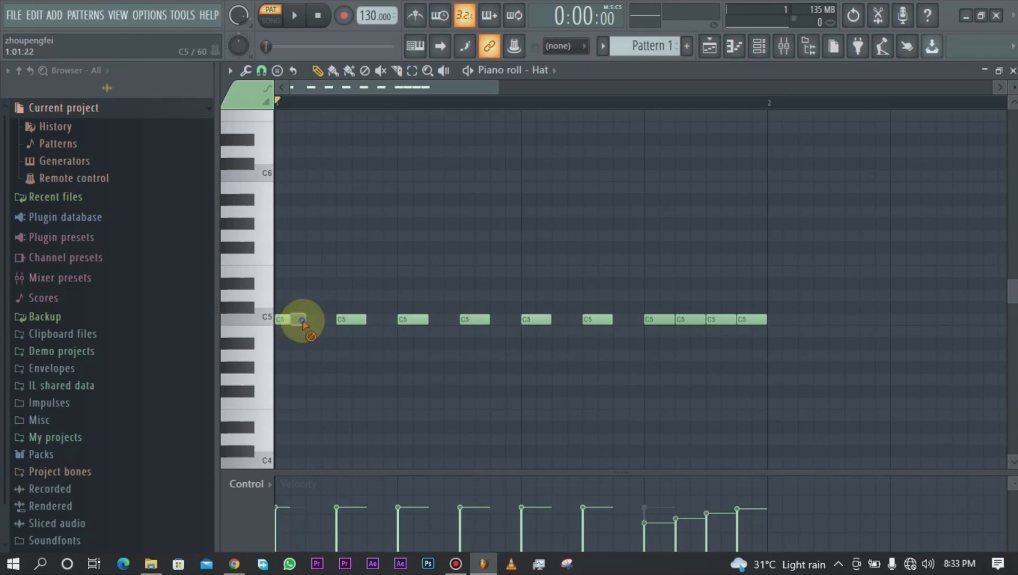
- Set the snap back to Cell and draw a full-step C5 Hat note on step 2
{"action": "left_click", "coordinate": [261, 72]}
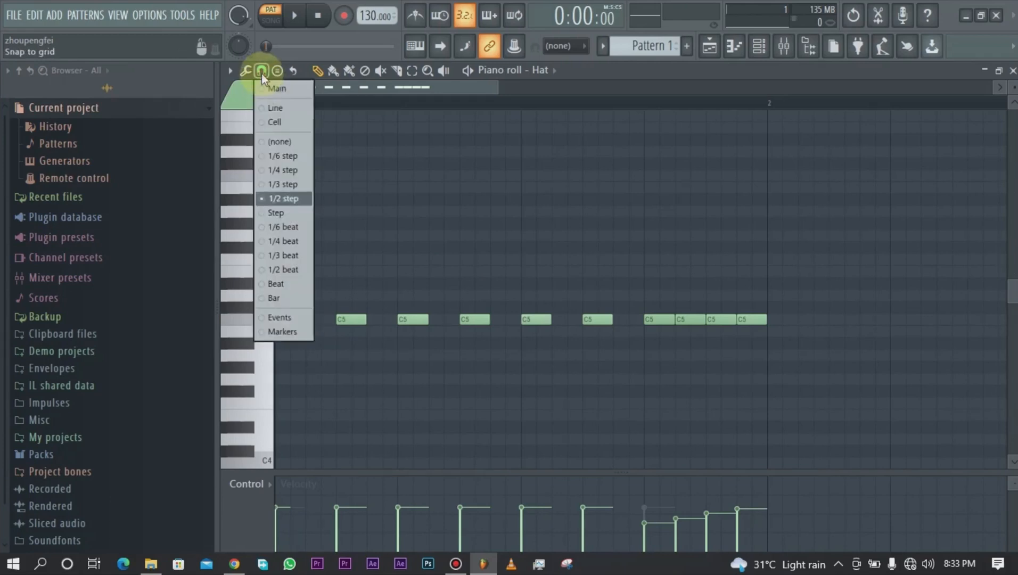
{"action": "left_click", "coordinate": [275, 129]}
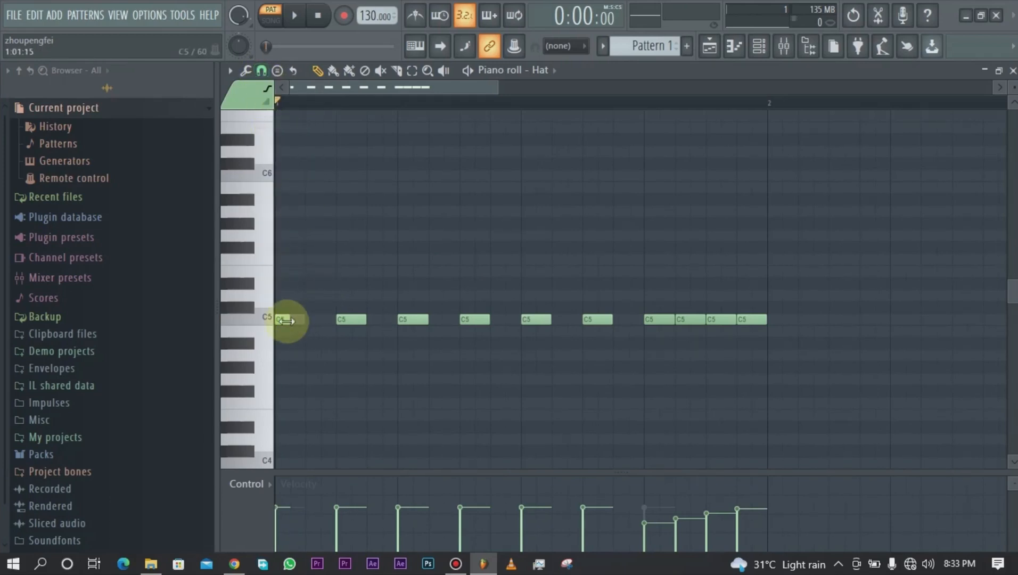
{"action": "left_click", "coordinate": [343, 314]}
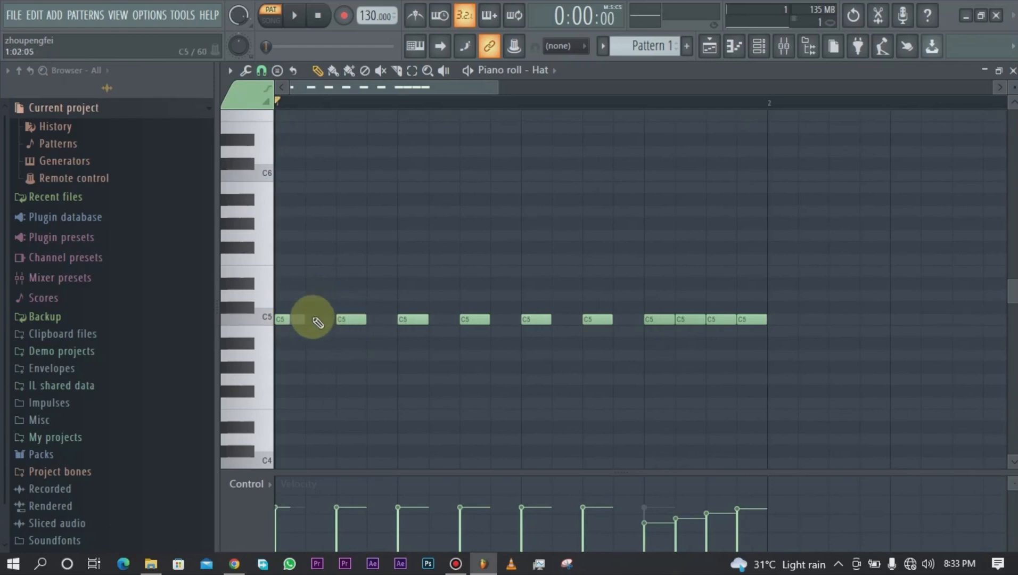
{"action": "left_click", "coordinate": [311, 319]}
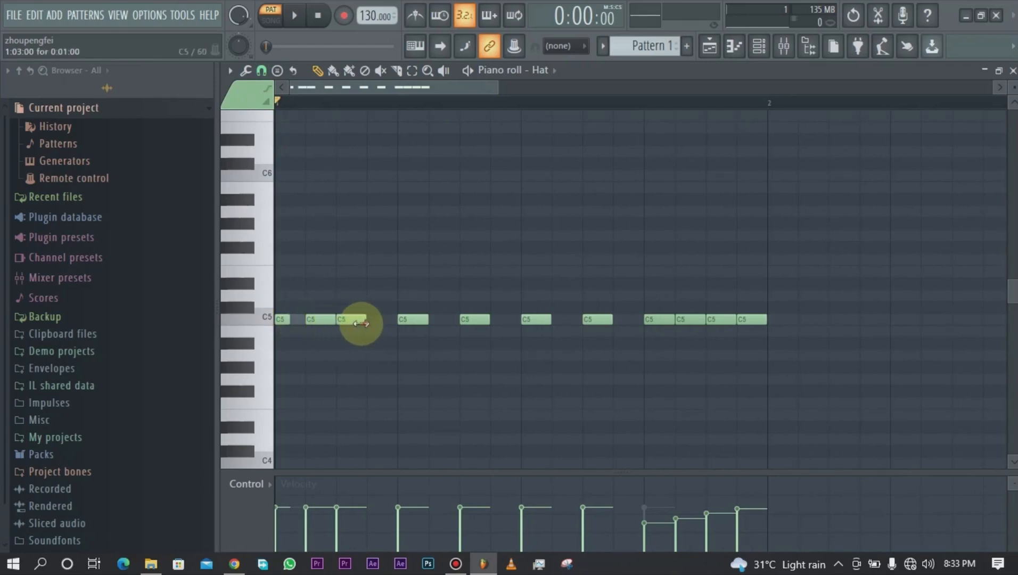
- Set the snap to 1/2 step and make the Hat notes on steps 2, 3 and 13 to 16 half a step, doubling steps 15 and 16
{"action": "left_click", "coordinate": [261, 71]}
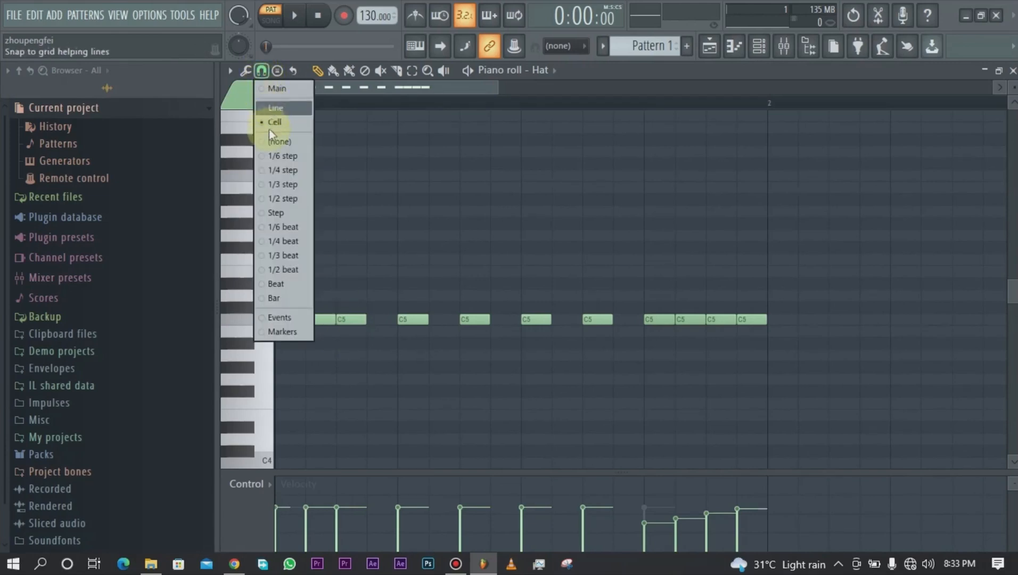
{"action": "left_click", "coordinate": [279, 198]}
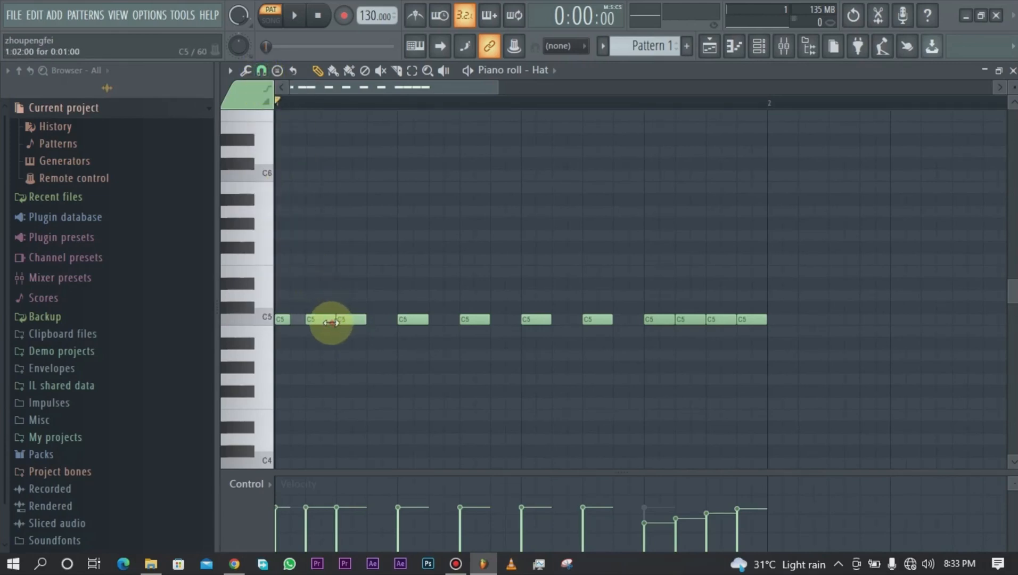
{"action": "left_click_drag", "start_coordinate": [364, 319], "coordinate": [351, 319]}
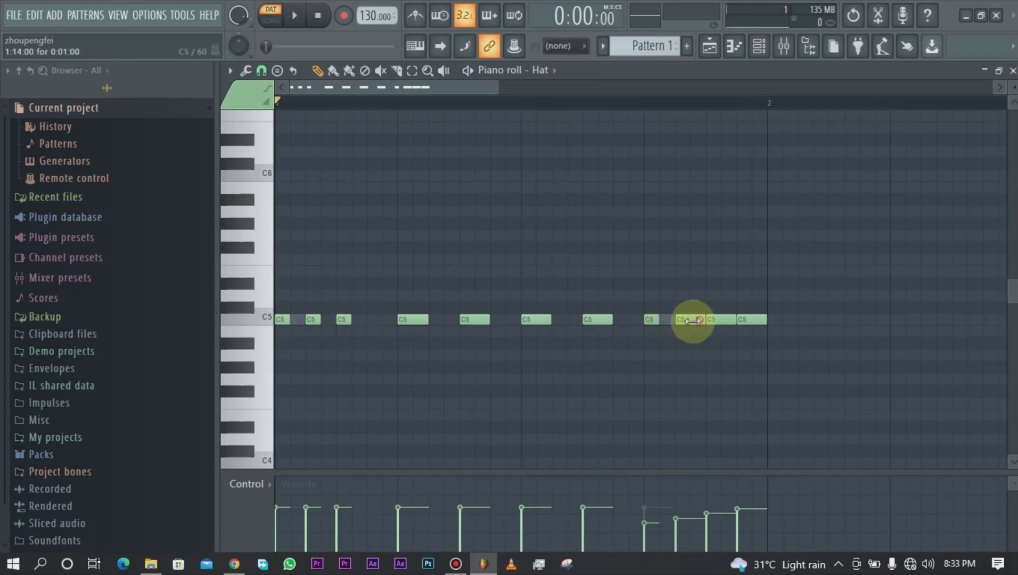
{"action": "left_click_drag", "start_coordinate": [692, 320], "coordinate": [681, 320]}
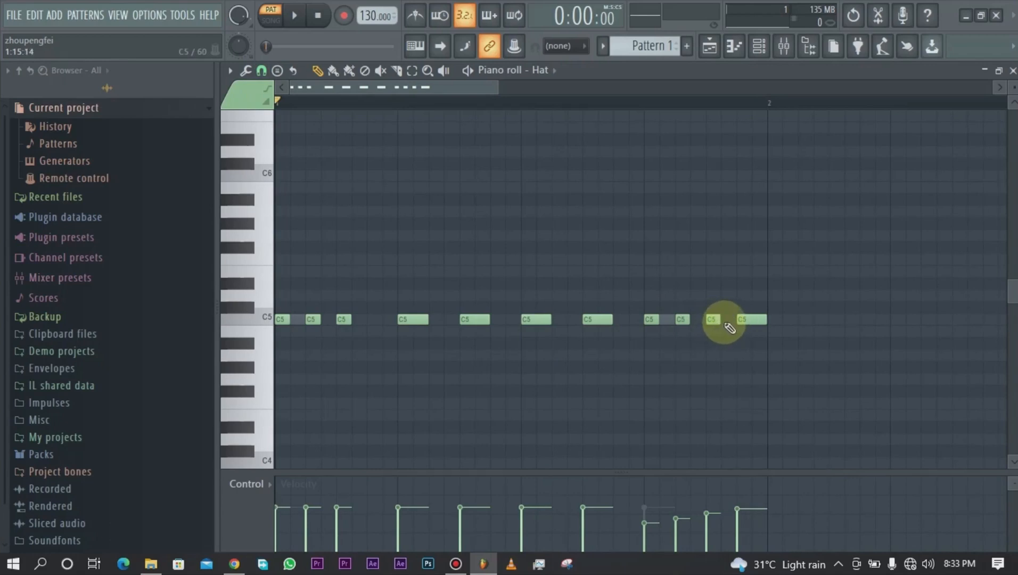
{"action": "left_click", "coordinate": [726, 321]}
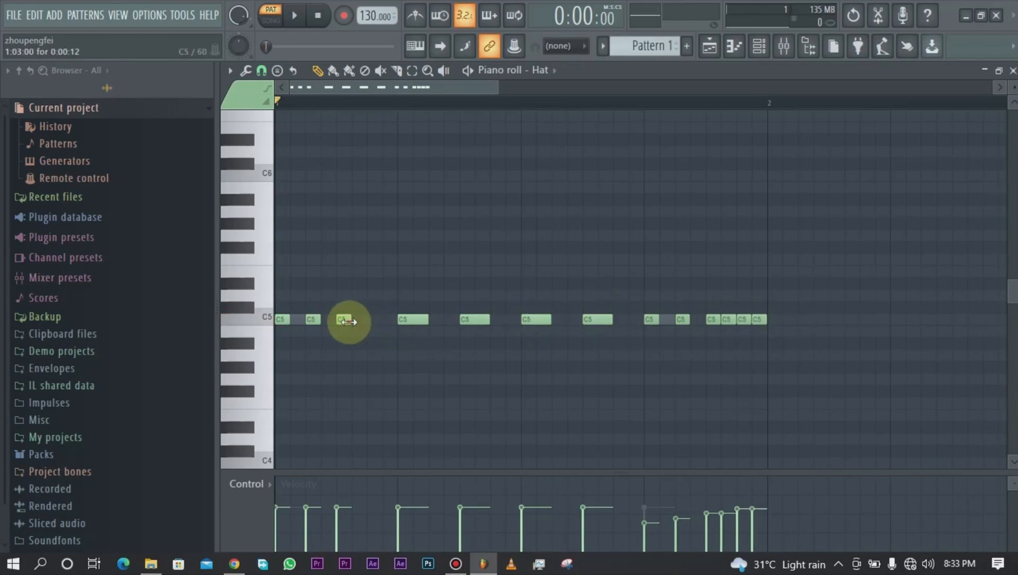
- Lengthen the step 3 Hat note back to a full step and play the pattern
{"action": "left_click_drag", "start_coordinate": [346, 321], "coordinate": [360, 321]}
{"action": "key", "text": "space"}
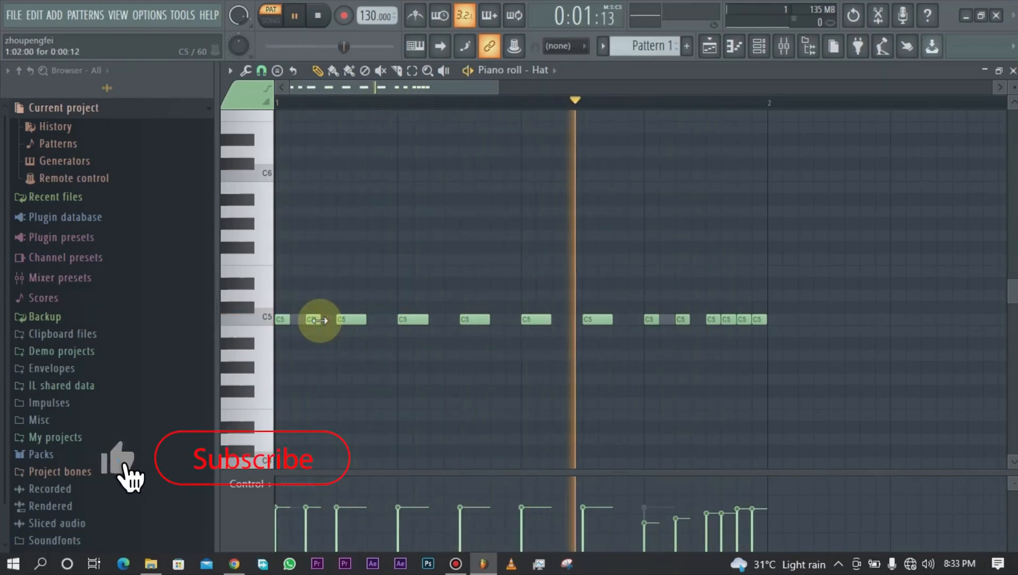
{"action": "key", "text": "space"}
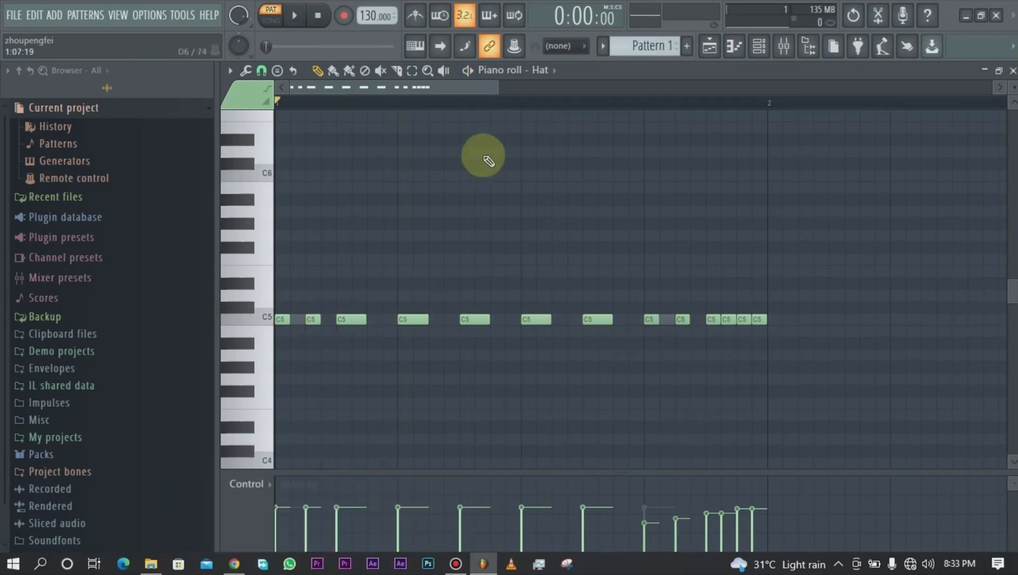
- Set the piano roll snap to 1/4 step to try the finer grid on the Hat notes
{"action": "left_click", "coordinate": [261, 70]}
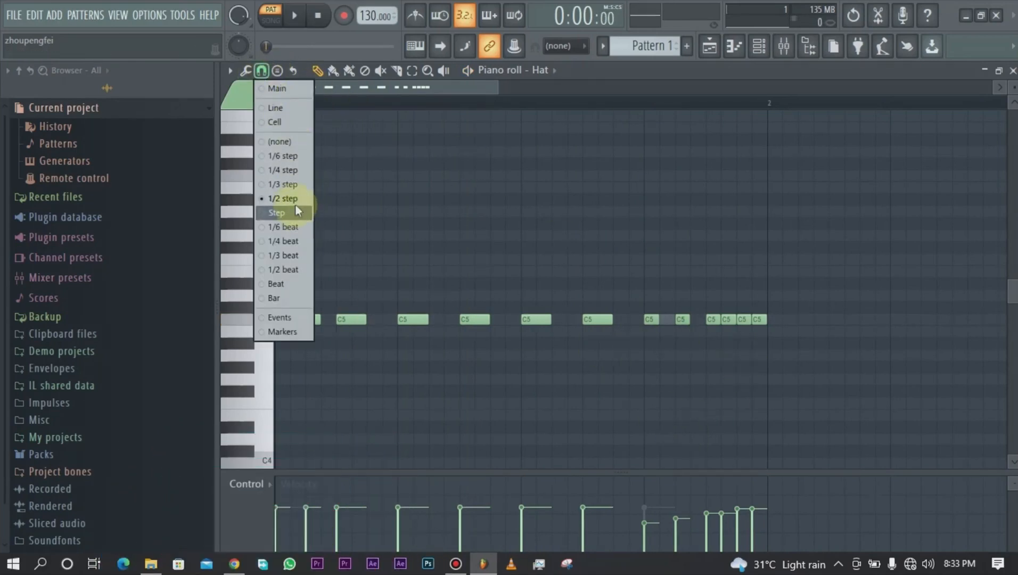
{"action": "left_click", "coordinate": [280, 185]}
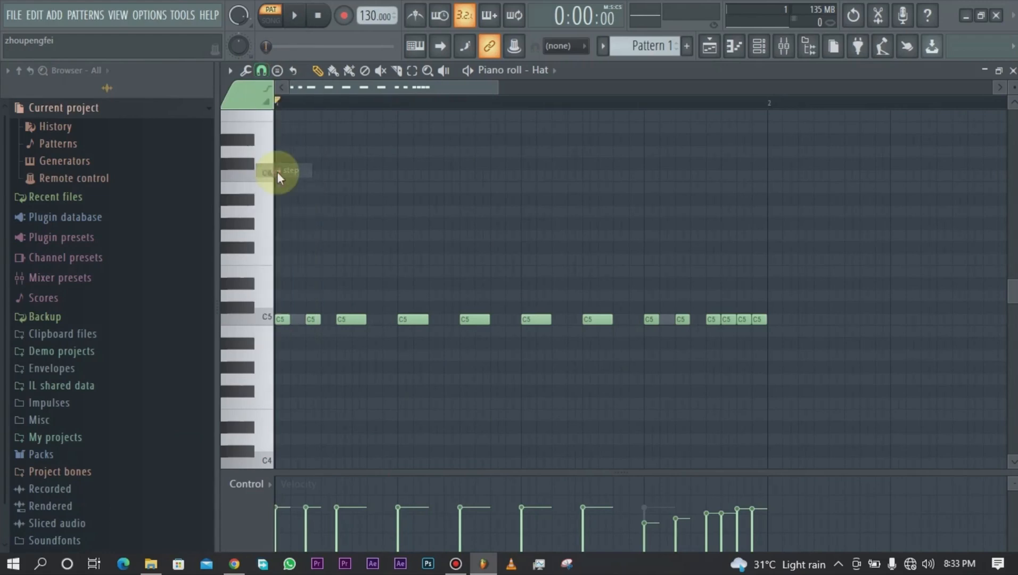
{"action": "left_click_drag", "start_coordinate": [684, 319], "coordinate": [710, 318]}
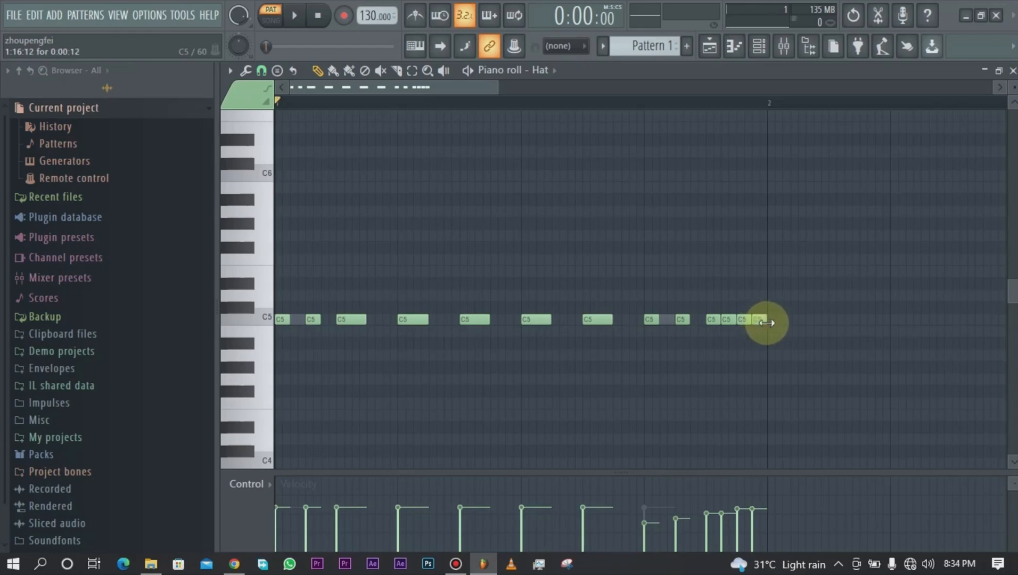
- Set the snap to none, try shifting the step 3 Hat note slightly off the grid, and undo the shift
{"action": "left_click", "coordinate": [261, 70]}
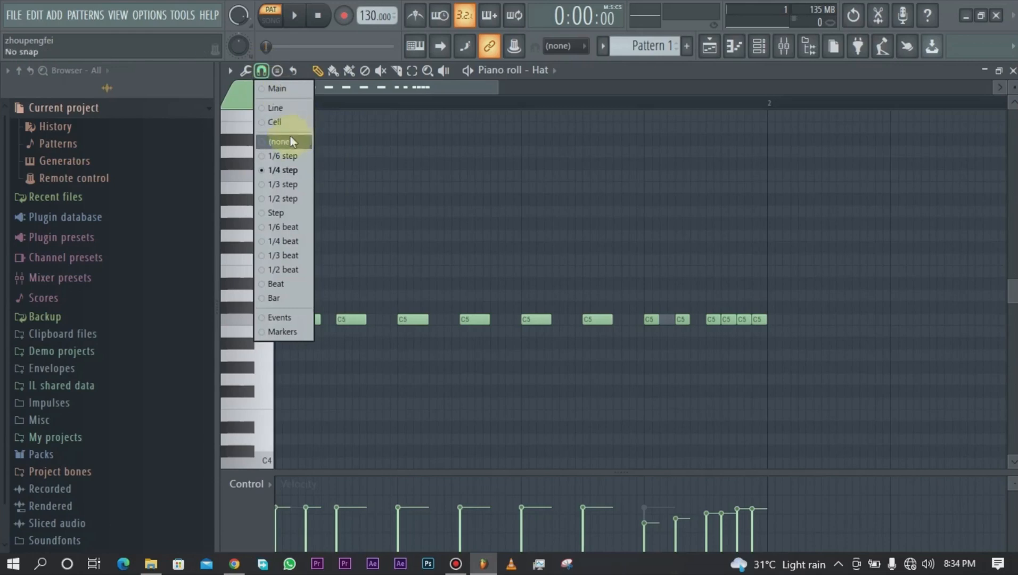
{"action": "left_click", "coordinate": [277, 140]}
{"action": "mouse_move", "coordinate": [352, 322]}
{"action": "left_mouse_down"}
{"action": "mouse_move", "coordinate": [385, 323]}
{"action": "mouse_move", "coordinate": [370, 325]}
{"action": "left_mouse_up"}
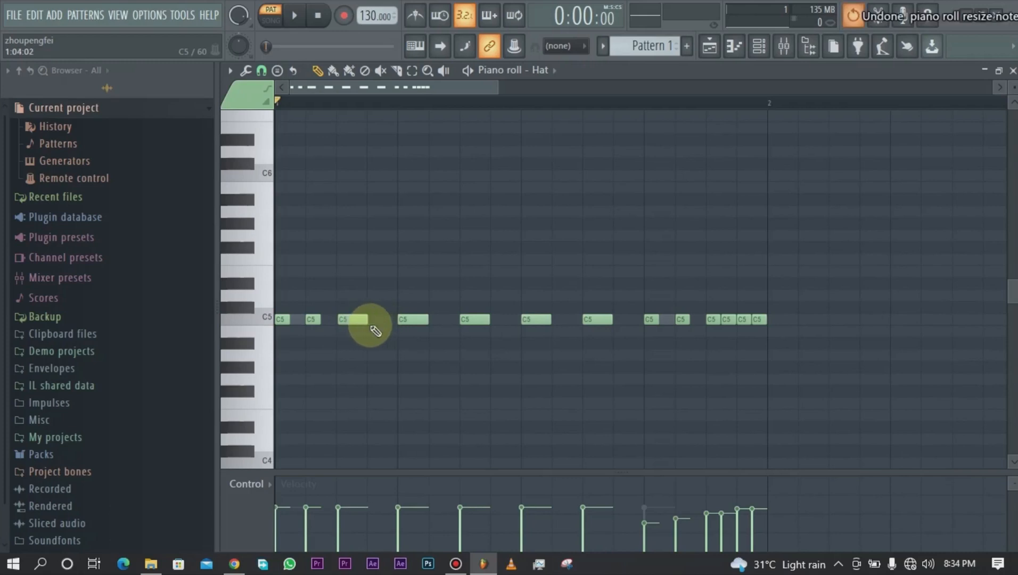
{"action": "key", "text": "ctrl+z"}
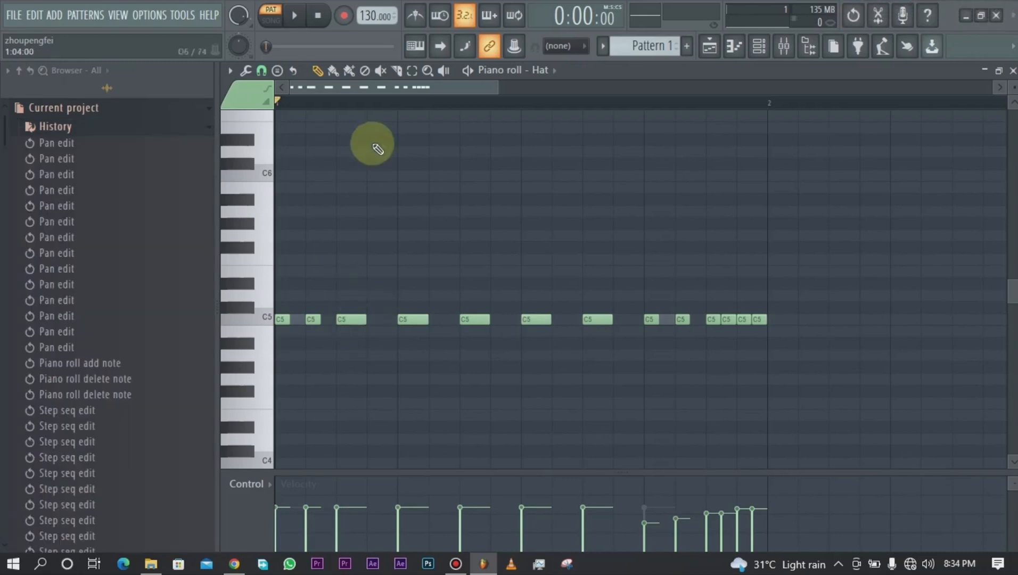
- Set the piano roll snap to 1/6 step
{"action": "left_click", "coordinate": [261, 70]}
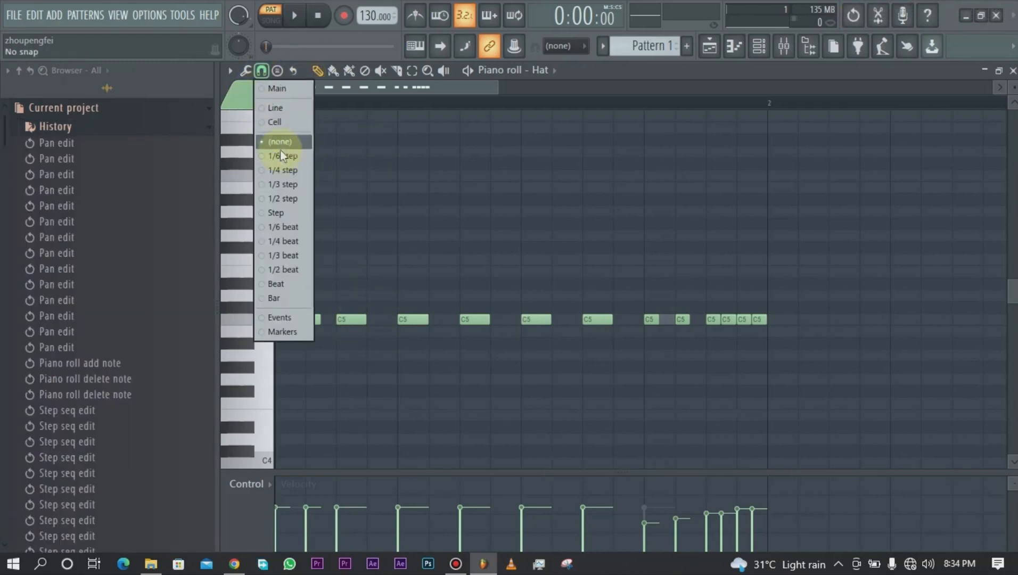
{"action": "left_click", "coordinate": [282, 155]}
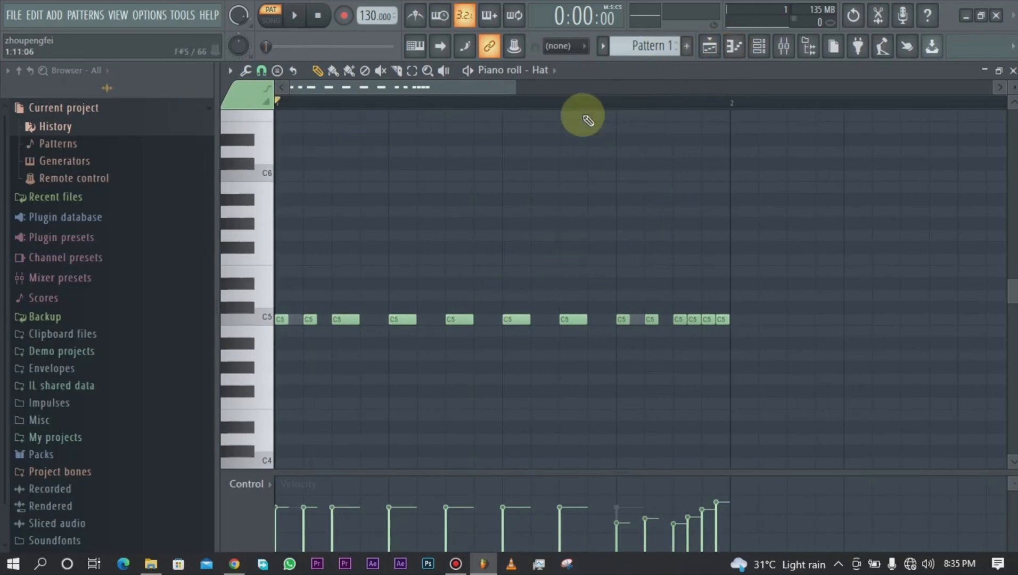
- Open the Playlist and paint Pattern 1 clips on Track 1 across bars 1 to 4
{"action": "left_click", "coordinate": [733, 46]}
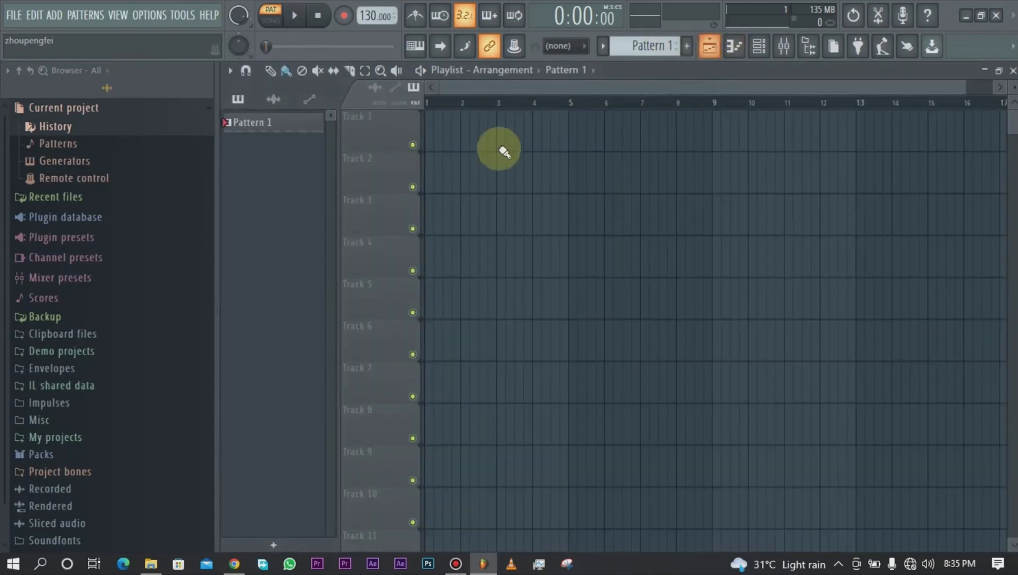
{"action": "left_click", "coordinate": [443, 142]}
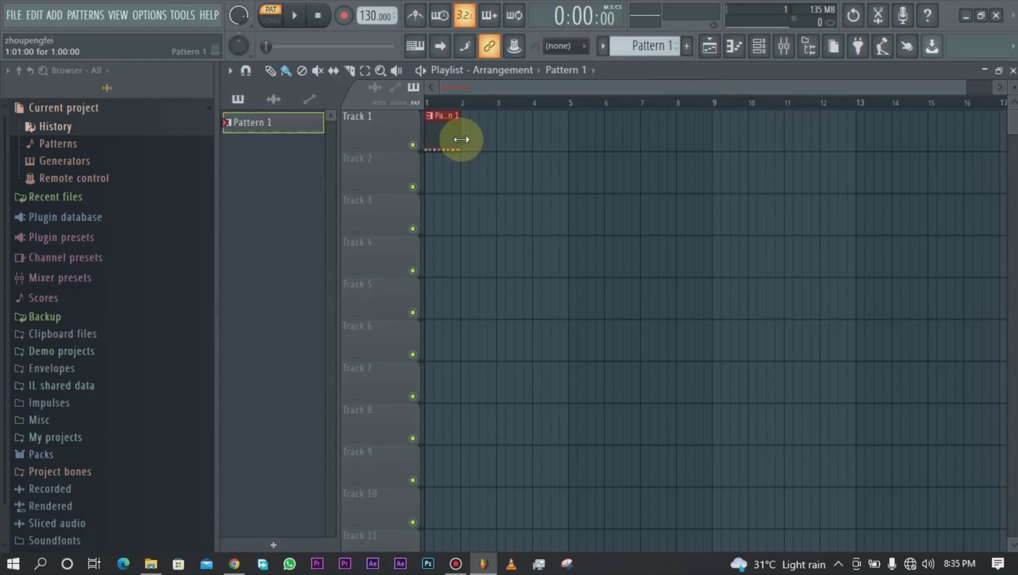
{"action": "left_click_drag", "start_coordinate": [467, 143], "coordinate": [547, 141]}
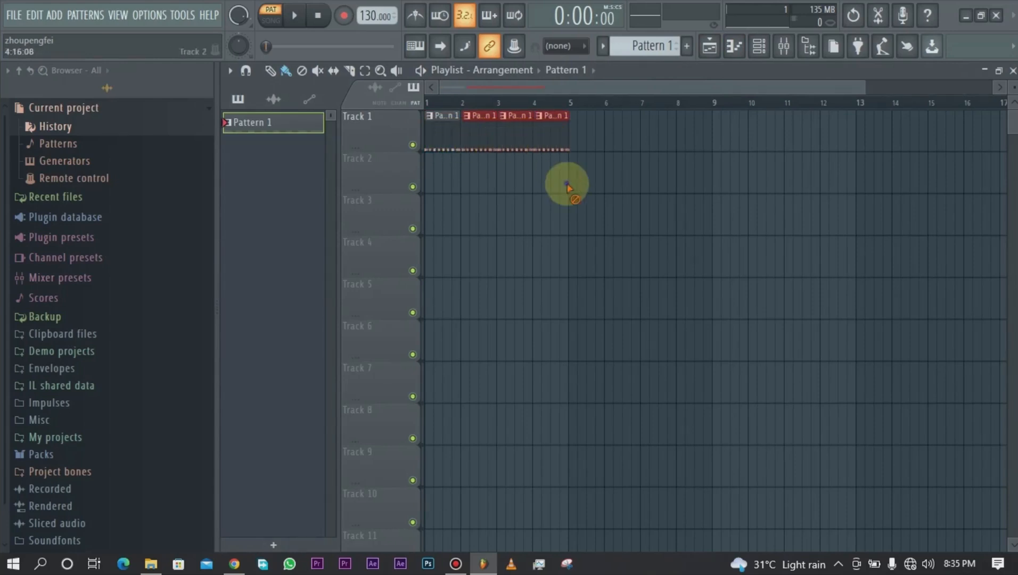
- Add a new empty Pattern 2 and look over its channels in the Channel rack
{"action": "left_click", "coordinate": [688, 47]}
{"action": "left_click", "coordinate": [704, 64]}
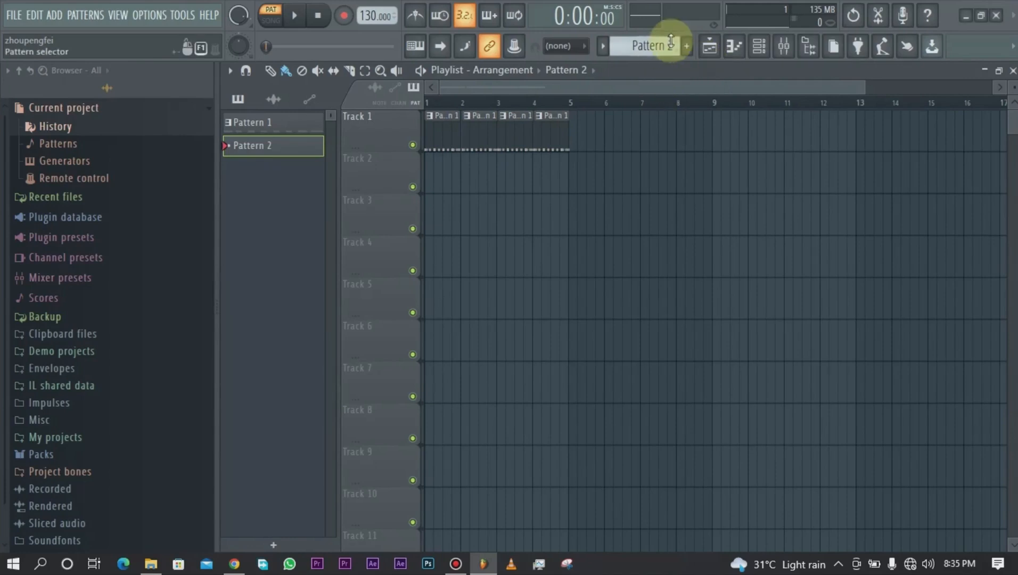
{"action": "left_click", "coordinate": [760, 47]}
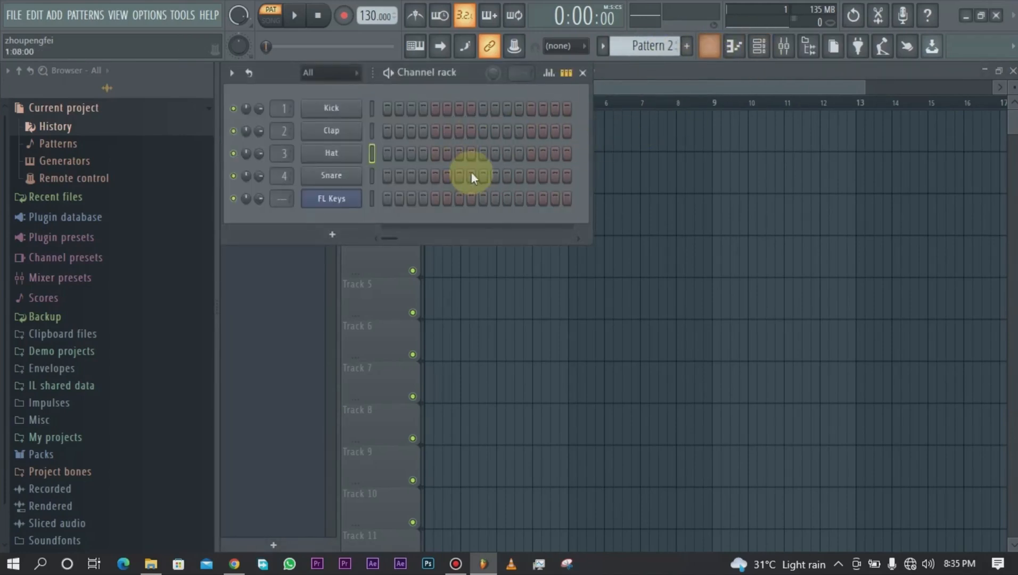
{"action": "left_click", "coordinate": [653, 81]}
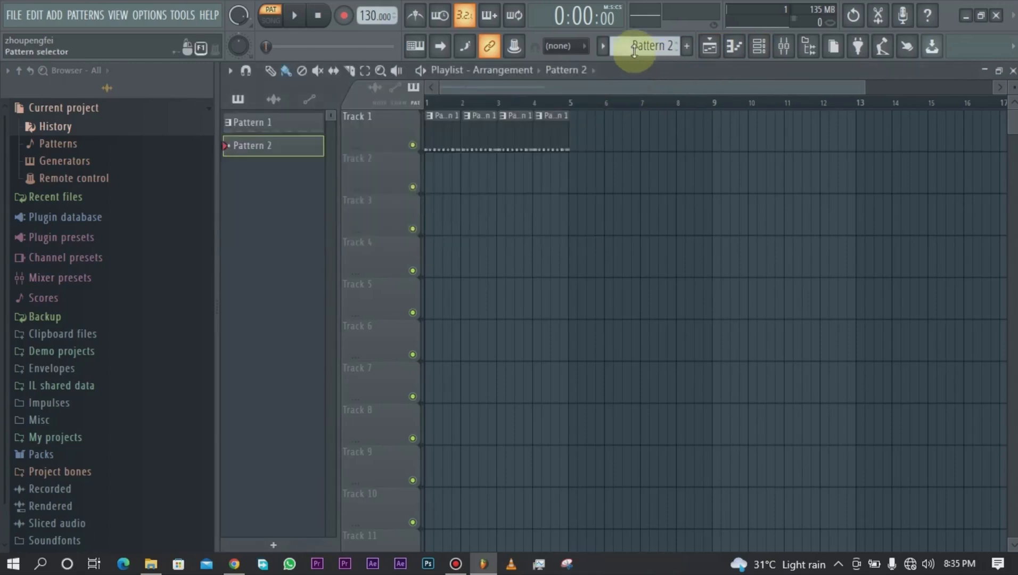
- Open the piano roll on the FL Keys channel for Pattern 2 and preview the C5 key
{"action": "left_click", "coordinate": [734, 49]}
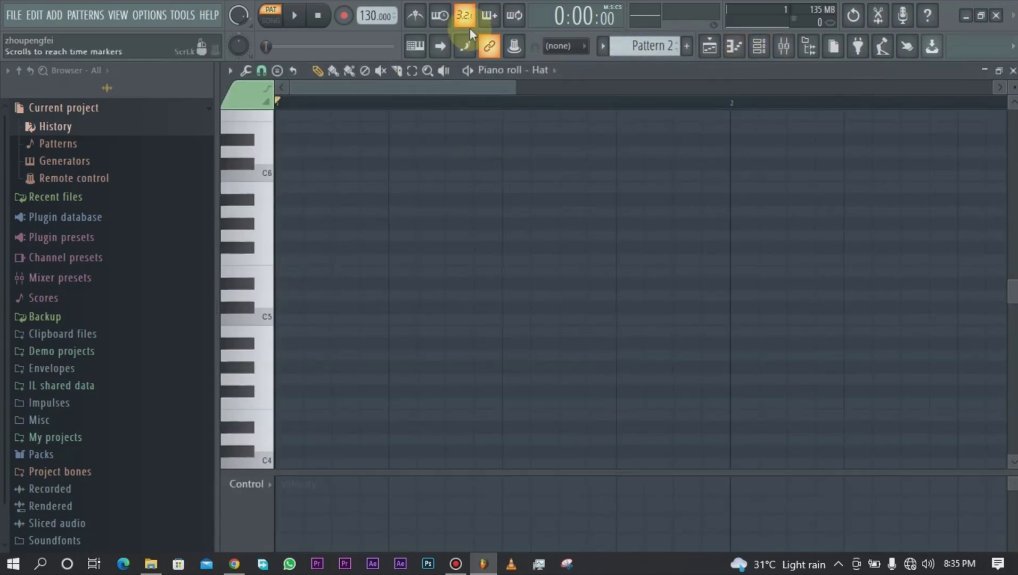
{"action": "left_click", "coordinate": [539, 72]}
{"action": "left_click", "coordinate": [558, 157]}
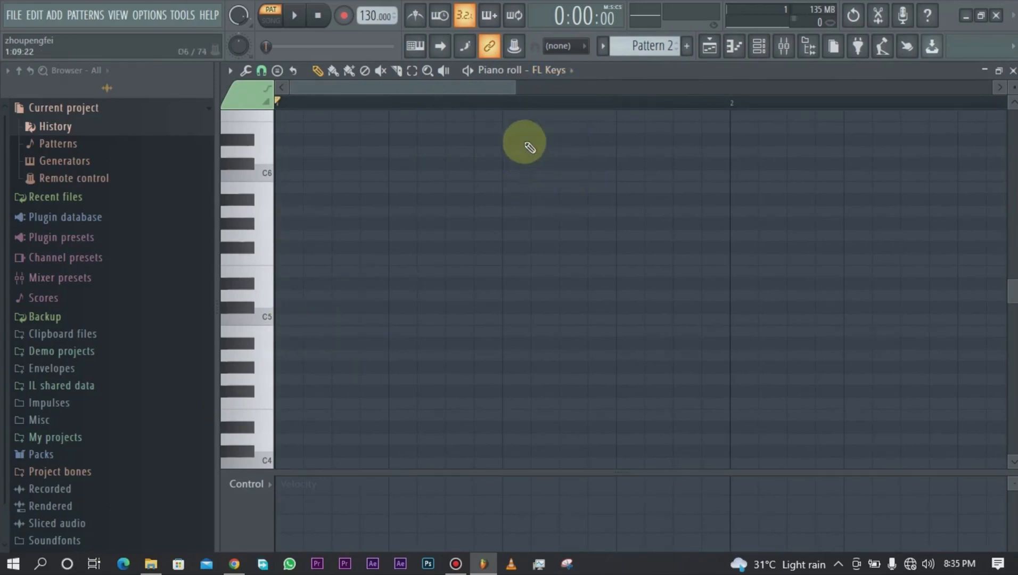
{"action": "left_click_drag", "start_coordinate": [516, 87], "coordinate": [910, 129]}
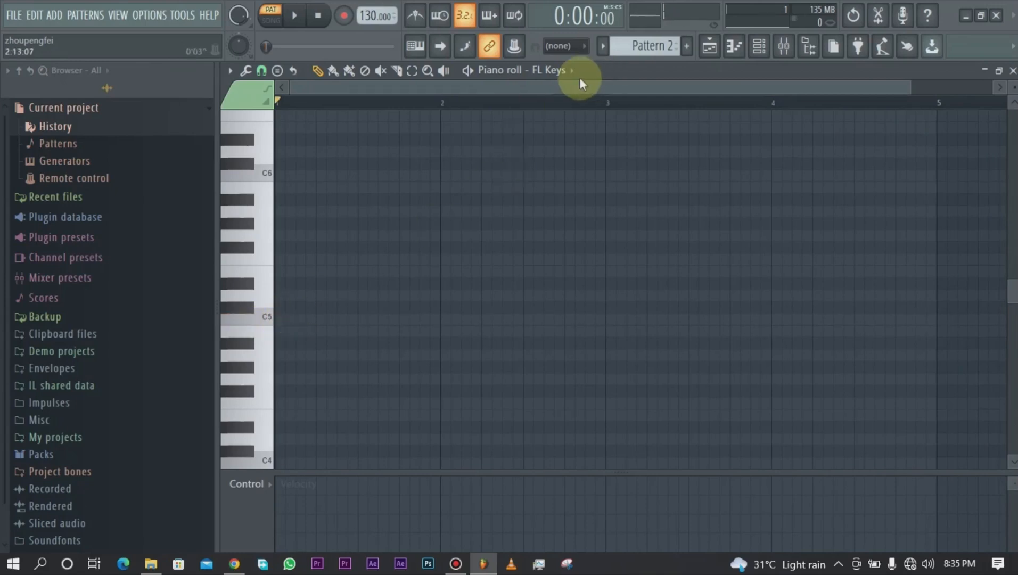
{"action": "left_click", "coordinate": [554, 71]}
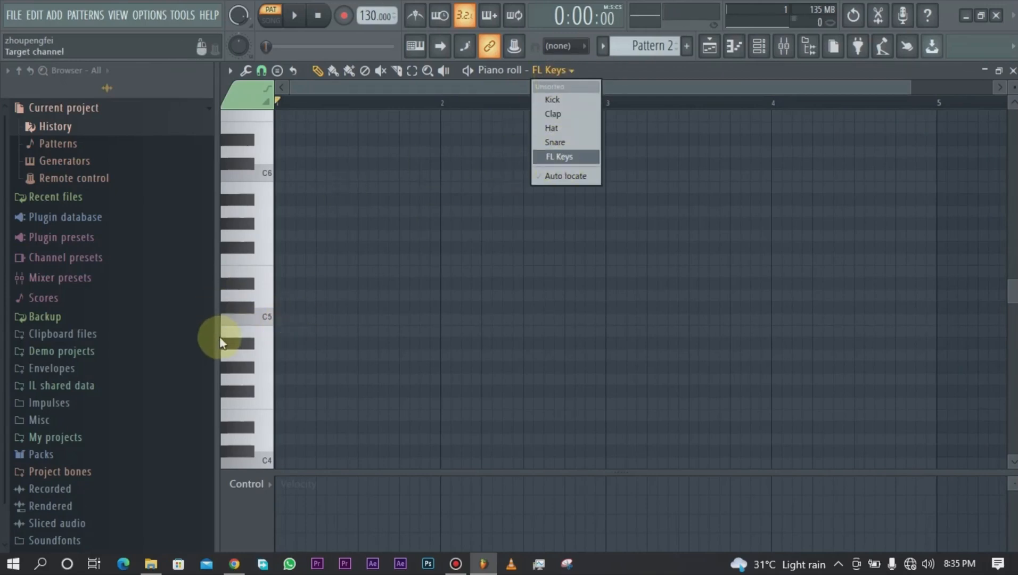
{"action": "left_click", "coordinate": [263, 325]}
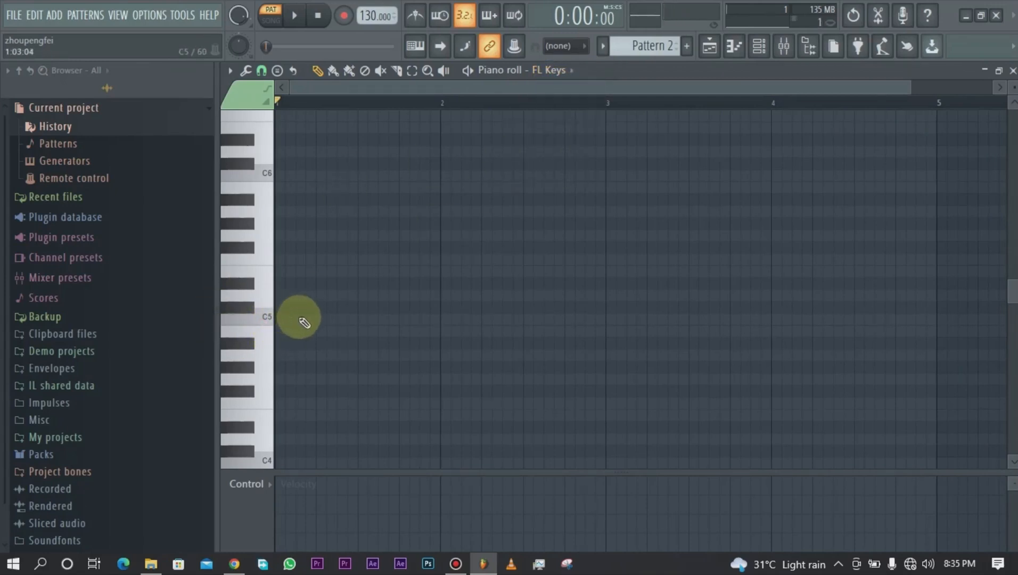
- Draw a one-bar C major chord in bar 1 from stacked C5, E5 and G5 notes
{"action": "left_click", "coordinate": [283, 320]}
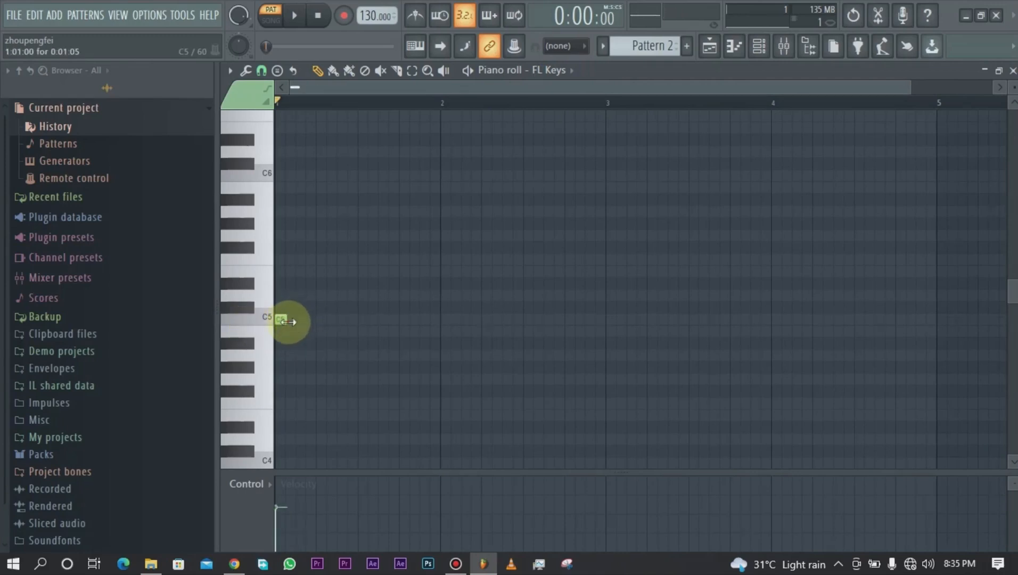
{"action": "left_click_drag", "start_coordinate": [288, 322], "coordinate": [435, 329]}
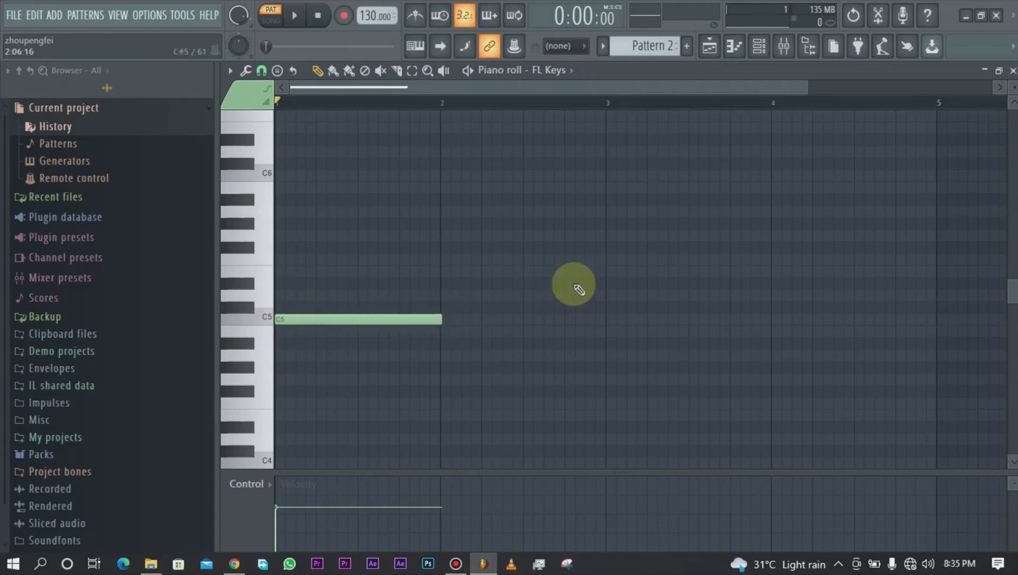
{"action": "left_click_drag", "start_coordinate": [806, 88], "coordinate": [279, 284]}
{"action": "left_click", "coordinate": [301, 272]}
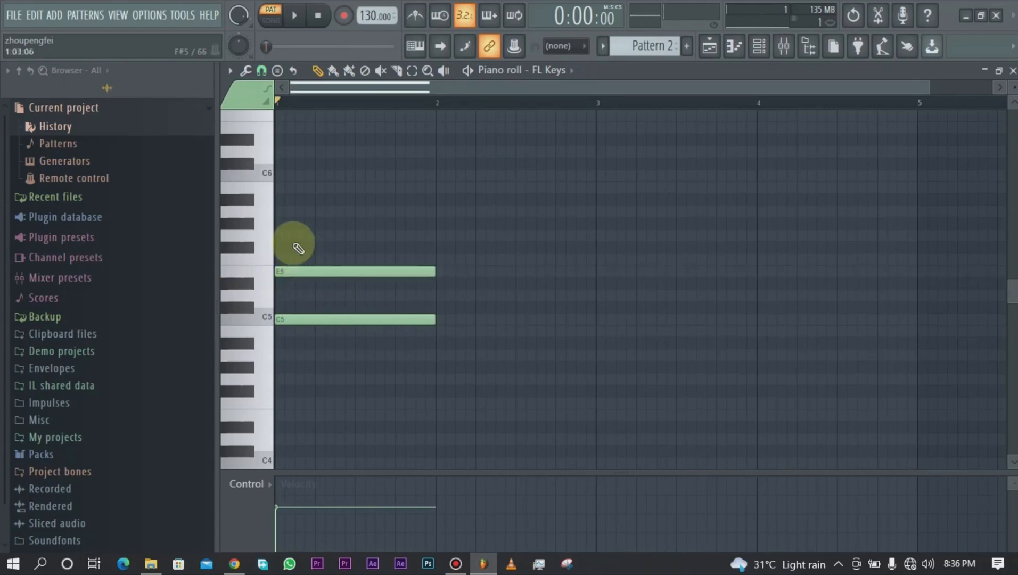
{"action": "left_click", "coordinate": [299, 235]}
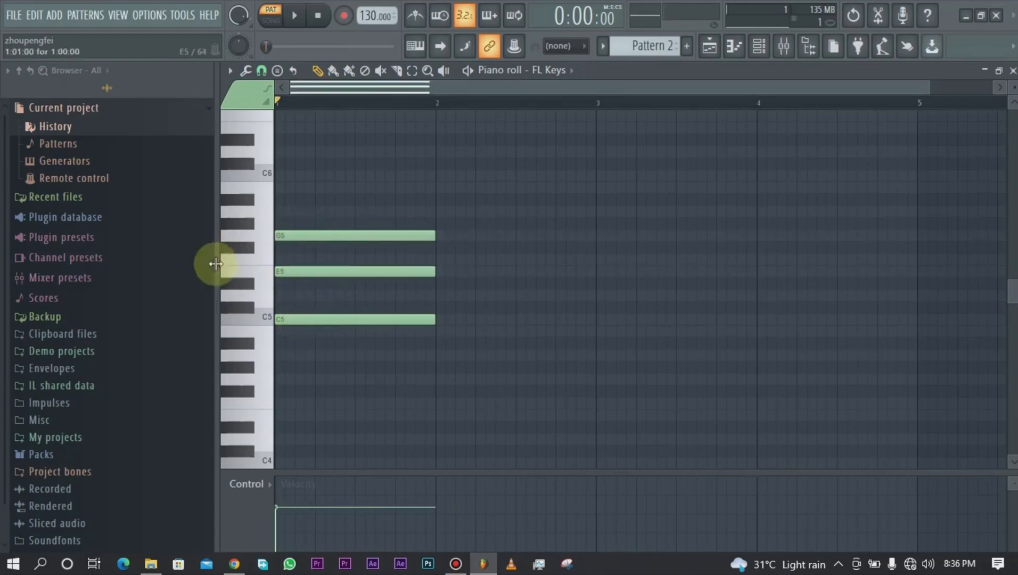
- Try a C6 note on top of the bar 1 chord, delete it, and play the C5, E5 and G5 chord
{"action": "left_click", "coordinate": [294, 176]}
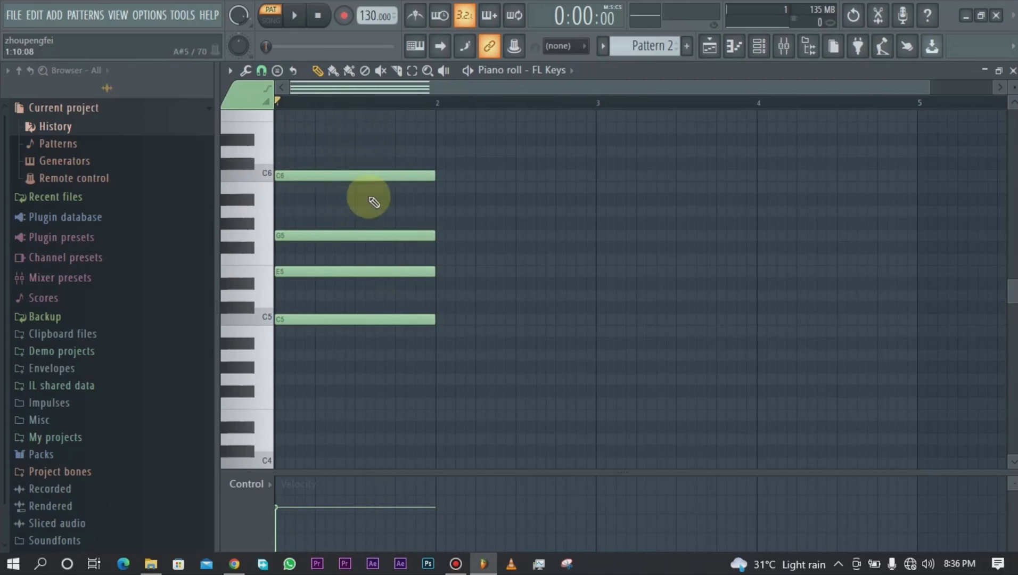
{"action": "right_click", "coordinate": [346, 175]}
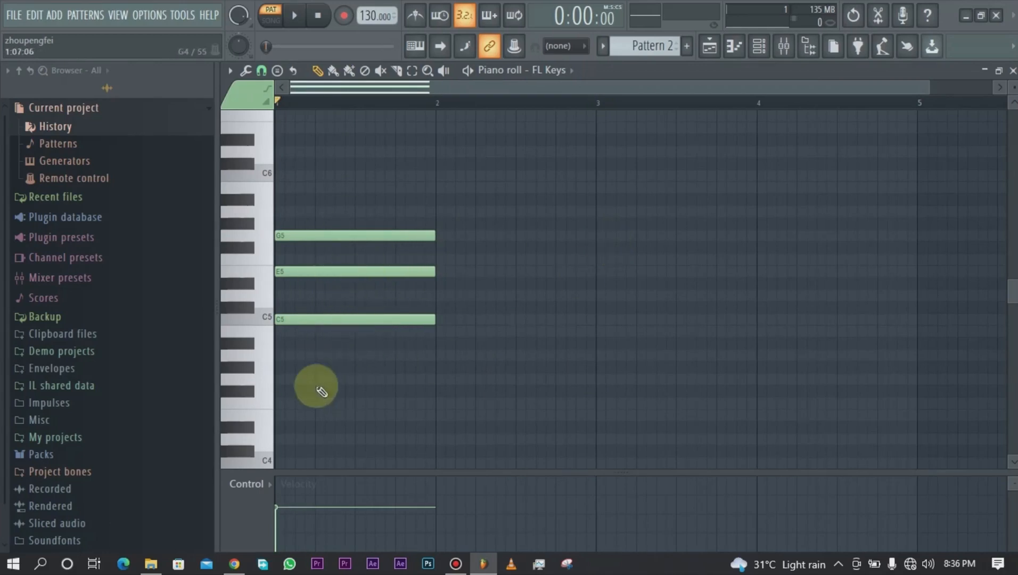
{"action": "key", "text": "space"}
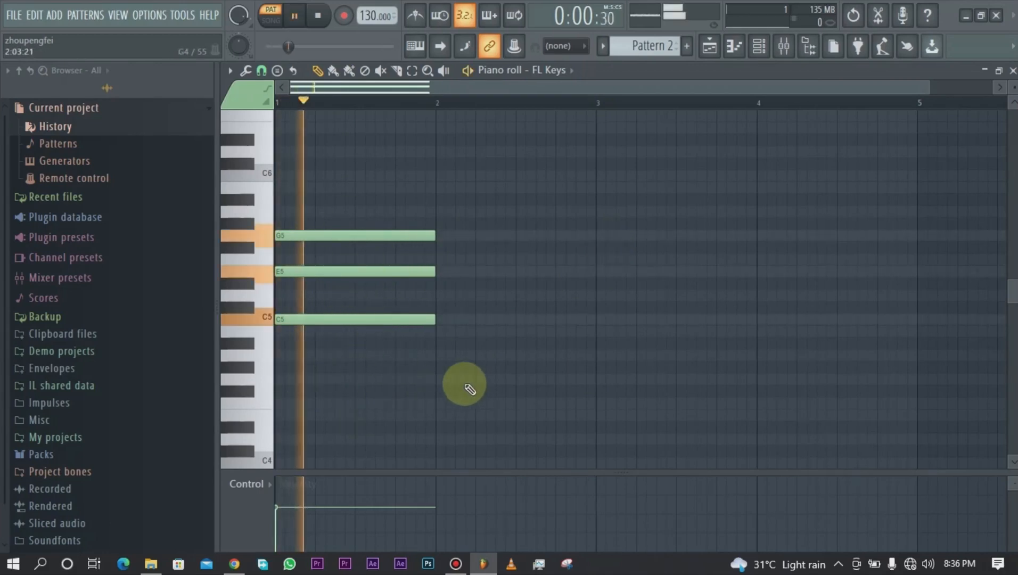
{"action": "key", "text": "space"}
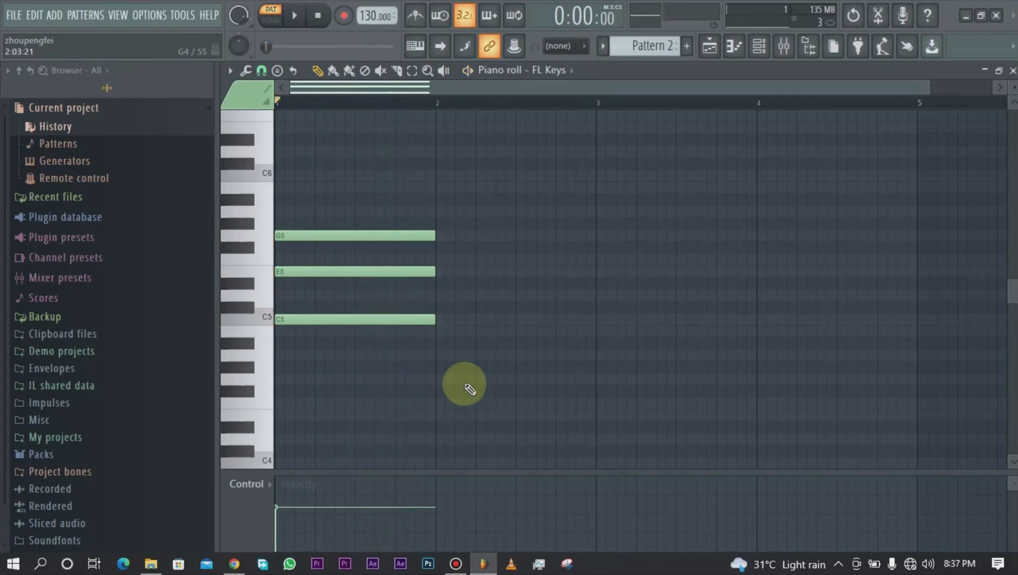
- Draw a one-bar chord of C5, F5 and A5 in bar 2 and play the two-chord pattern
{"action": "left_click", "coordinate": [441, 319]}
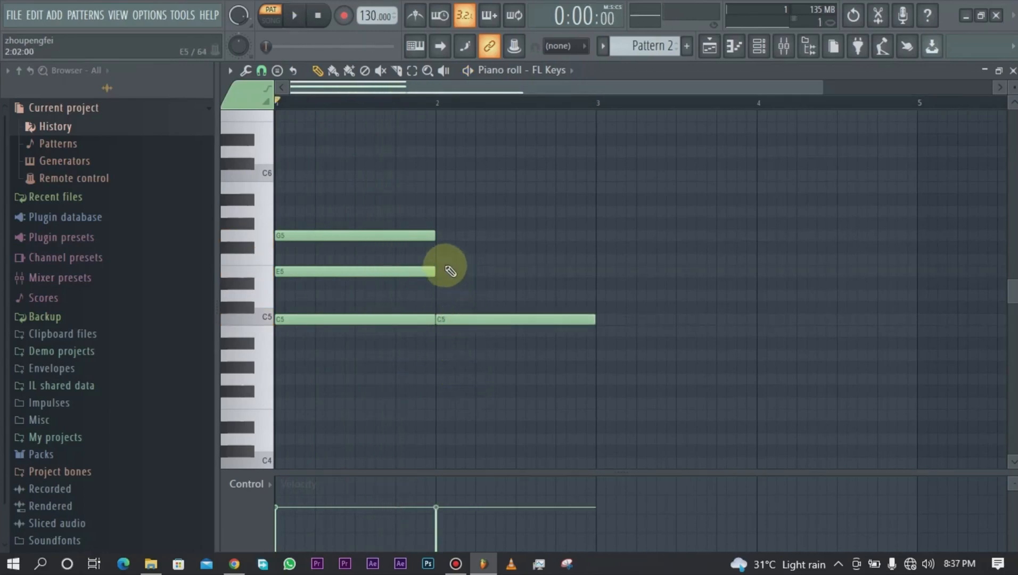
{"action": "left_click_drag", "start_coordinate": [450, 271], "coordinate": [443, 261]}
{"action": "left_click", "coordinate": [464, 212]}
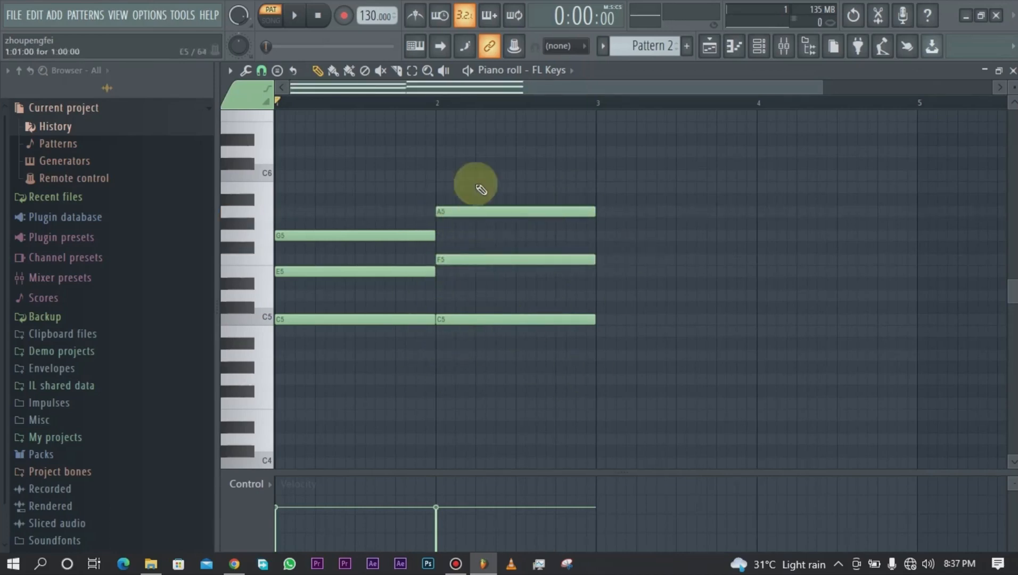
{"action": "key", "text": "space"}
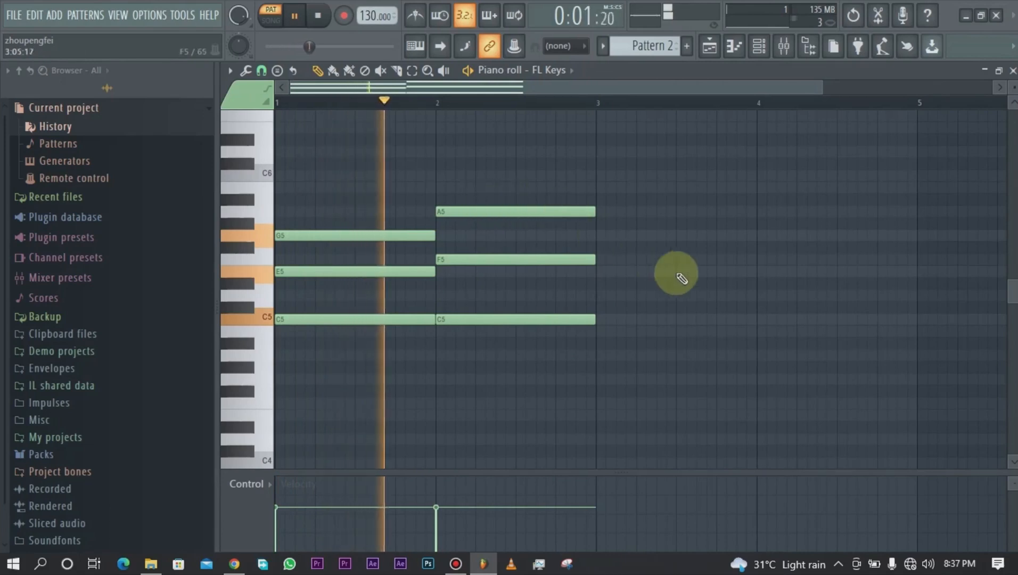
{"action": "key", "text": "space"}
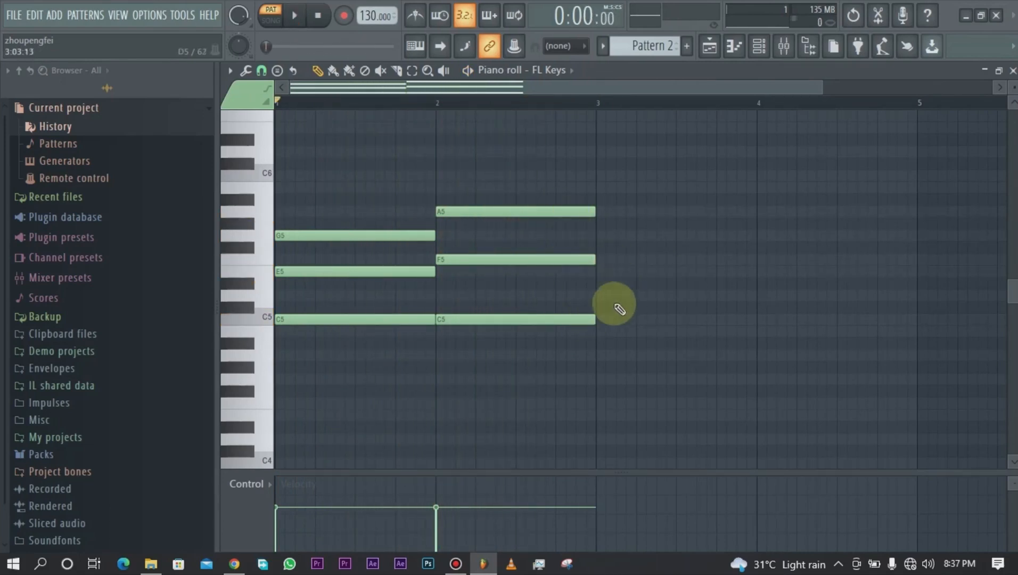
- Draw a one-bar chord of C5, E5 and A5 in bar 3 and play the pattern through it
{"action": "left_click", "coordinate": [601, 334]}
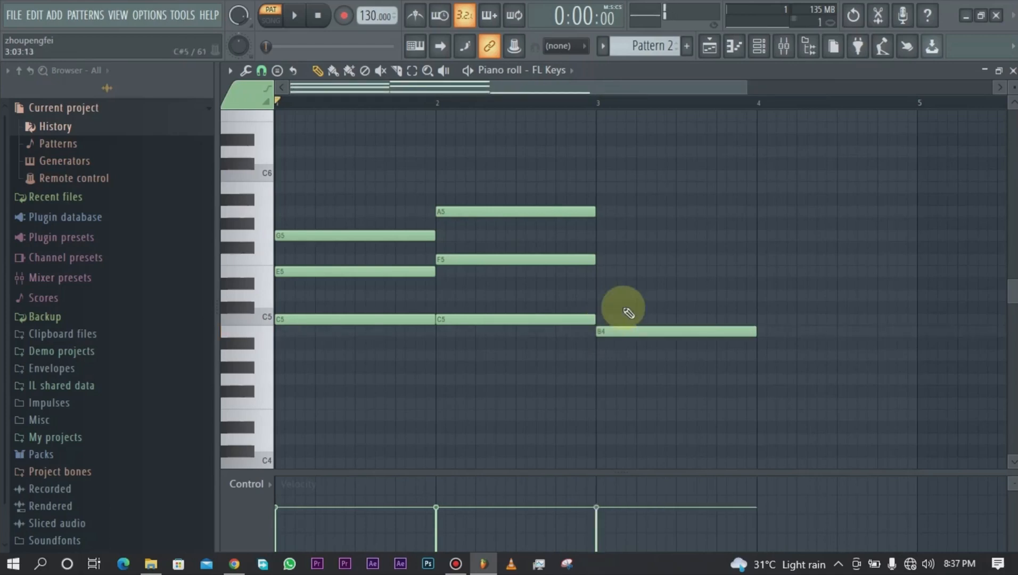
{"action": "left_click_drag", "start_coordinate": [611, 328], "coordinate": [610, 315]}
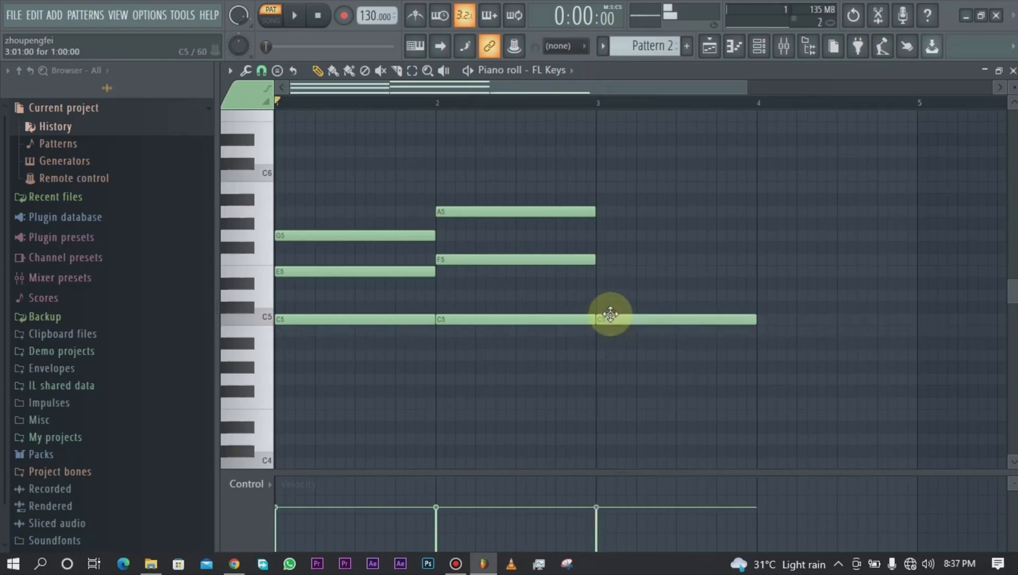
{"action": "left_click", "coordinate": [600, 271]}
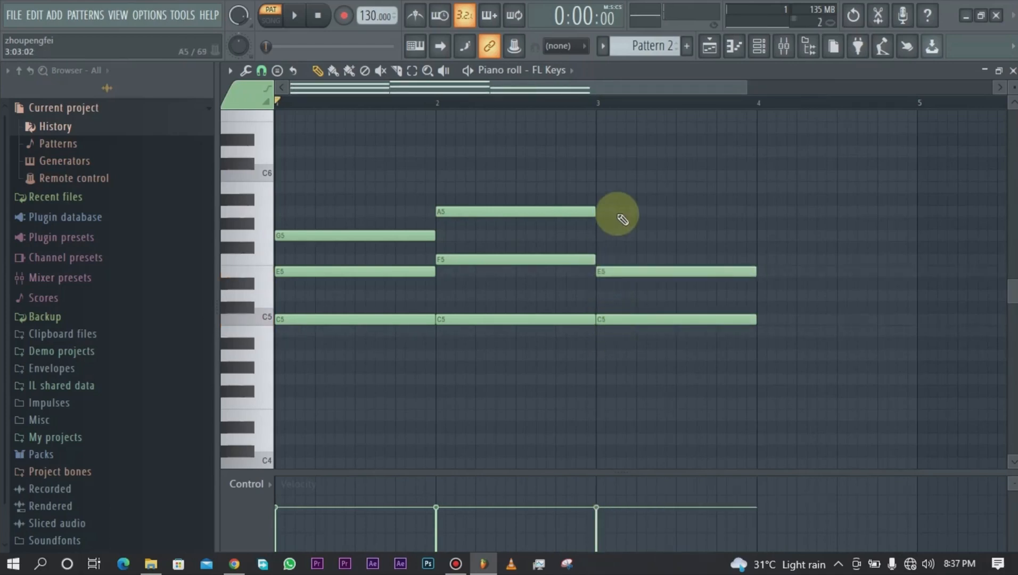
{"action": "left_click", "coordinate": [602, 211]}
{"action": "key", "text": "space"}
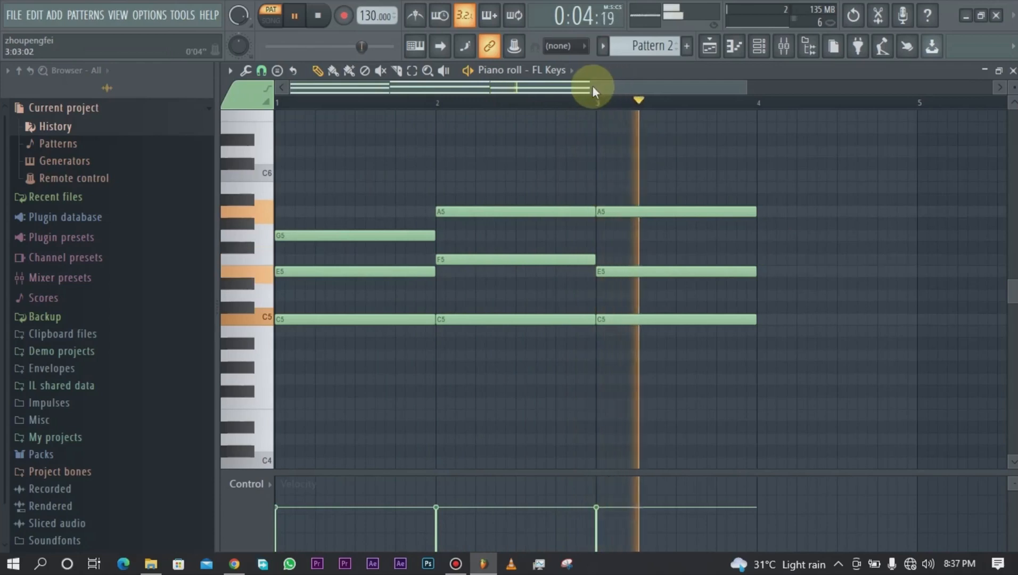
{"action": "left_click_drag", "start_coordinate": [591, 85], "coordinate": [674, 85]}
{"action": "key", "text": "space"}
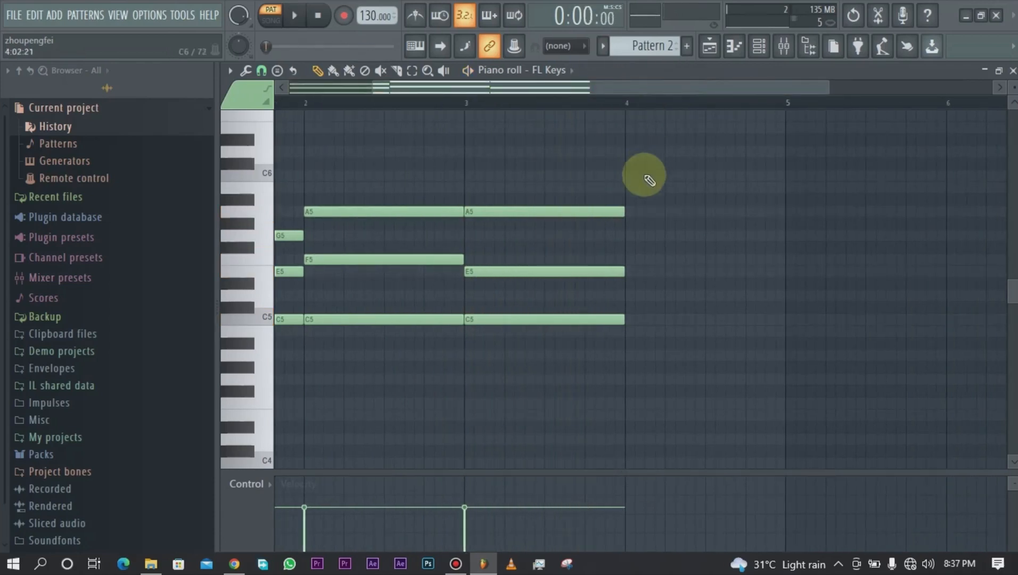
- Draw a one-bar chord of B4, D5 and G5 in bar 4
{"action": "left_click", "coordinate": [628, 331]}
{"action": "left_click", "coordinate": [630, 294]}
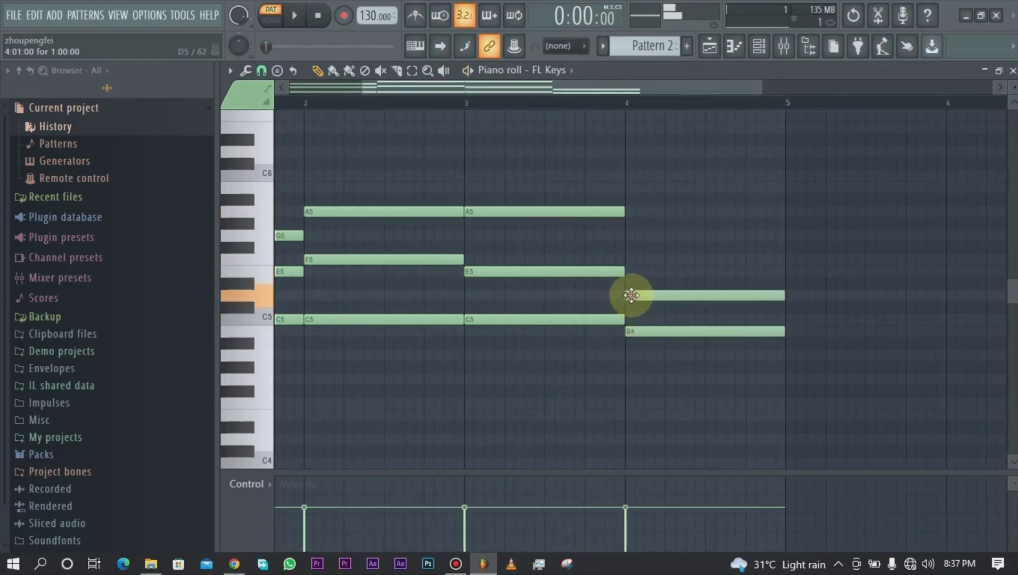
{"action": "mouse_move", "coordinate": [635, 235]}
{"action": "left_mouse_down"}
{"action": "mouse_move", "coordinate": [634, 251]}
{"action": "mouse_move", "coordinate": [634, 233]}
{"action": "left_mouse_up"}
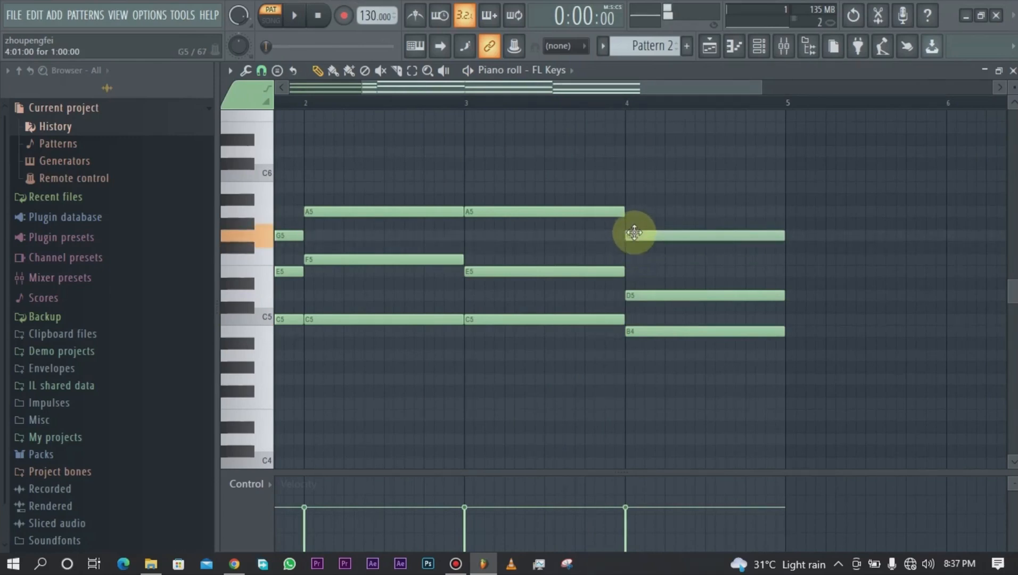
- Play the four-bar chord progression from bar 1 through the bar 4 chord and stop it
{"action": "key", "text": "space"}
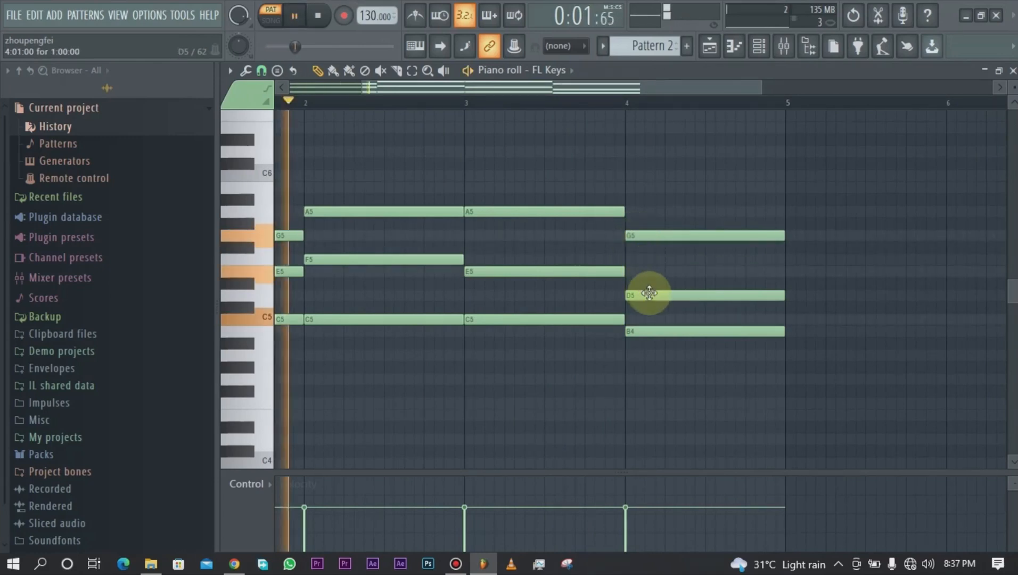
{"action": "key", "text": "space"}
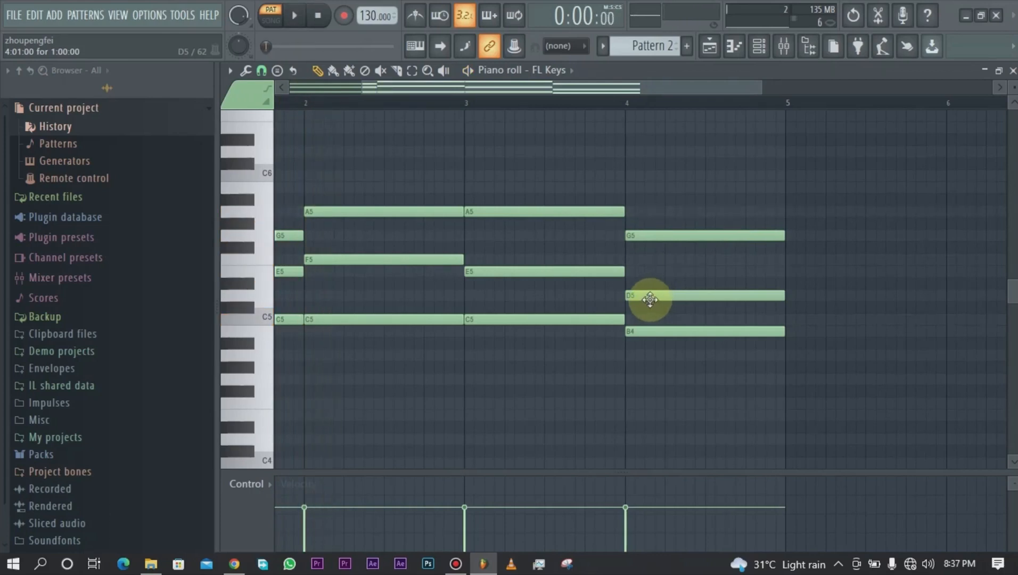
{"action": "mouse_move", "coordinate": [650, 300]}
{"action": "left_mouse_down"}
{"action": "mouse_move", "coordinate": [647, 269]}
{"action": "mouse_move", "coordinate": [648, 311]}
{"action": "left_mouse_up"}
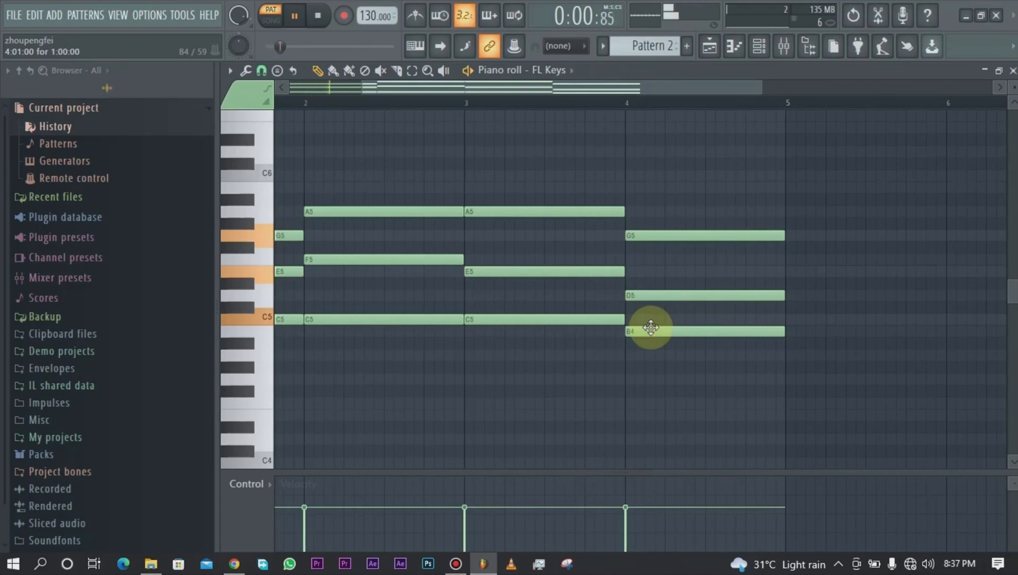
{"action": "left_click_drag", "start_coordinate": [363, 87], "coordinate": [281, 94]}
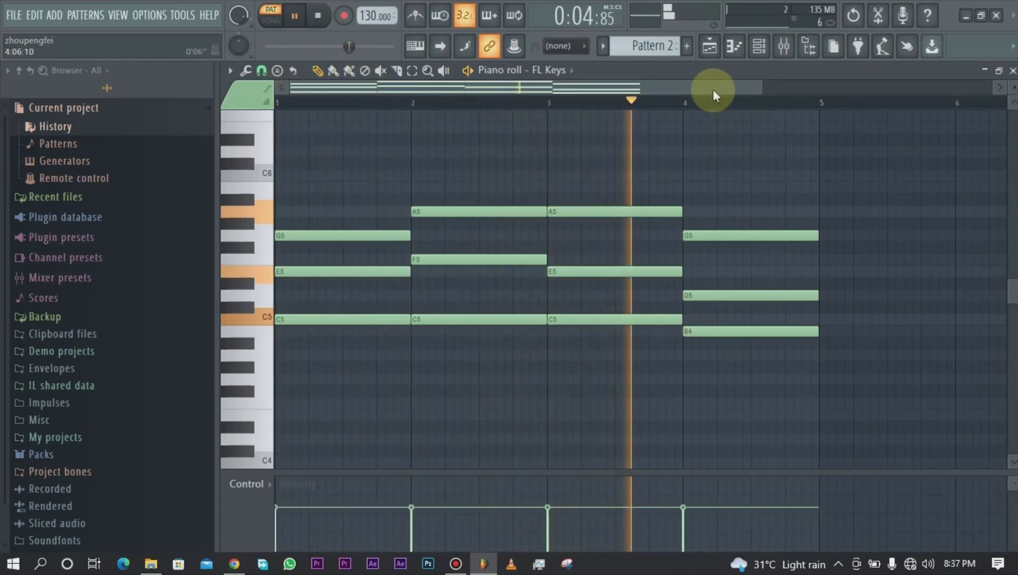
{"action": "left_click_drag", "start_coordinate": [712, 89], "coordinate": [730, 85]}
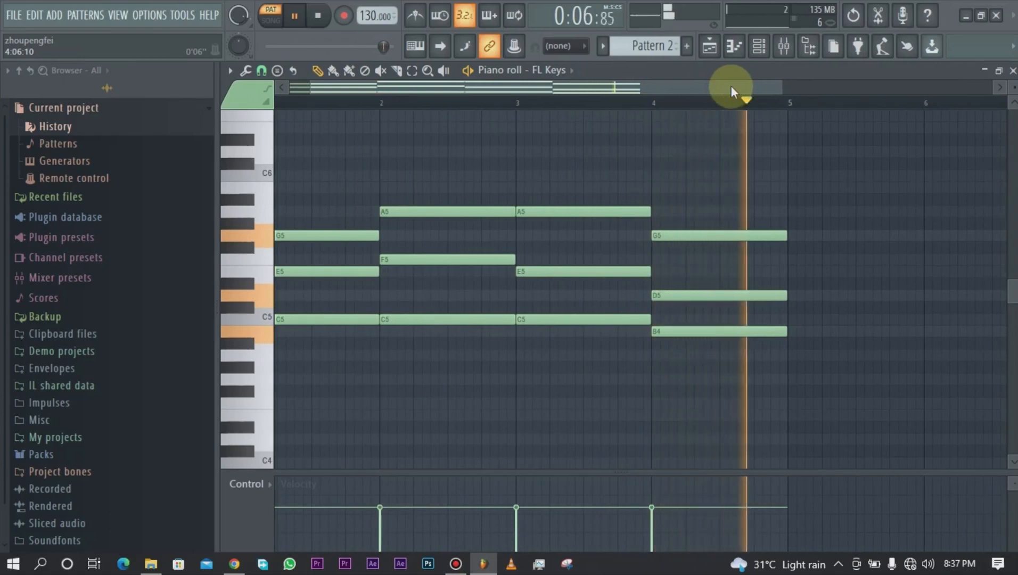
{"action": "key", "text": "space"}
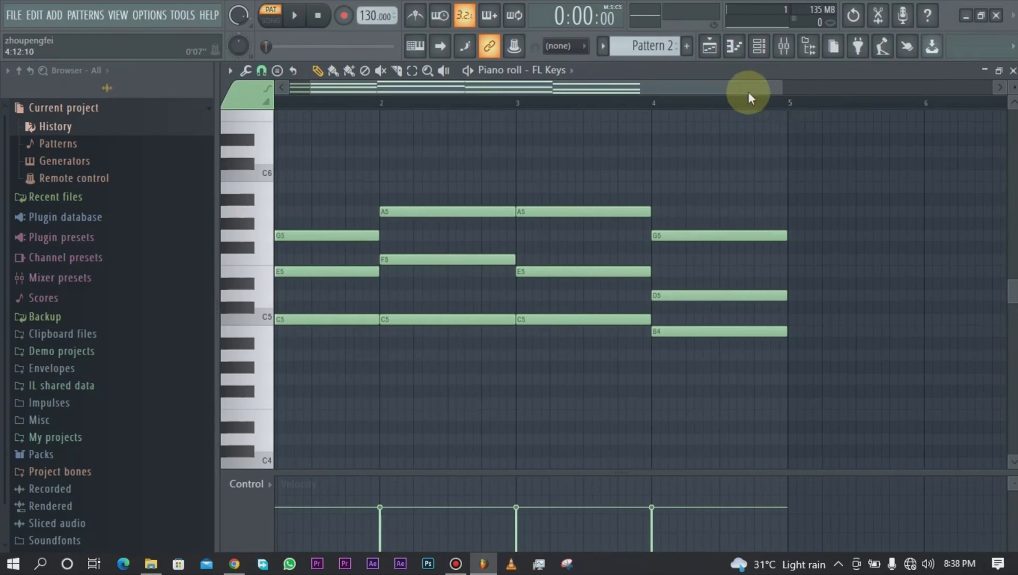
{"action": "left_click_drag", "start_coordinate": [727, 91], "coordinate": [845, 94]}
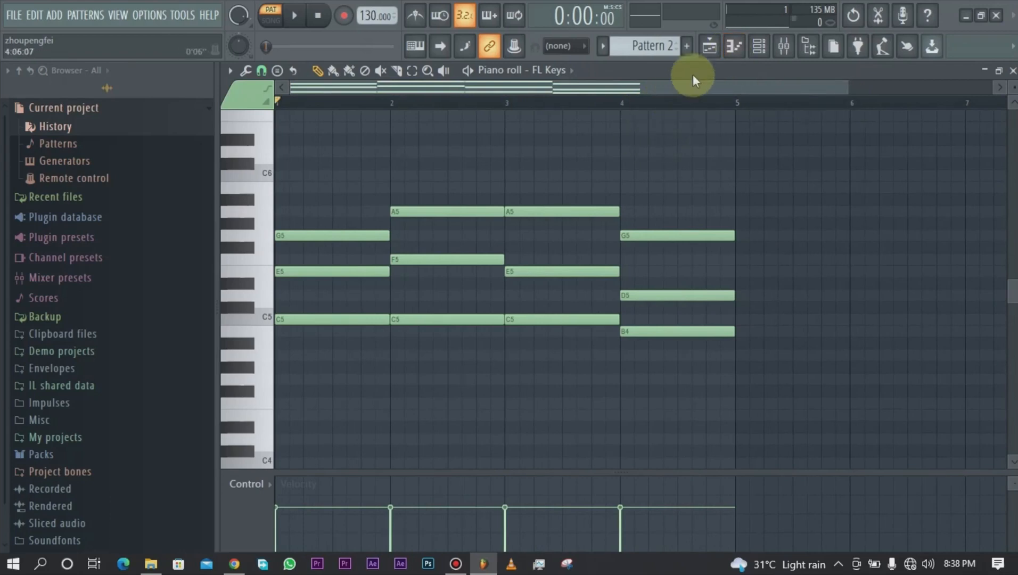
{"action": "left_click", "coordinate": [709, 47]}
{"action": "mouse_move", "coordinate": [433, 173]}
{"action": "left_mouse_down"}
{"action": "mouse_move", "coordinate": [471, 185]}
{"action": "mouse_move", "coordinate": [438, 191]}
{"action": "left_mouse_up"}
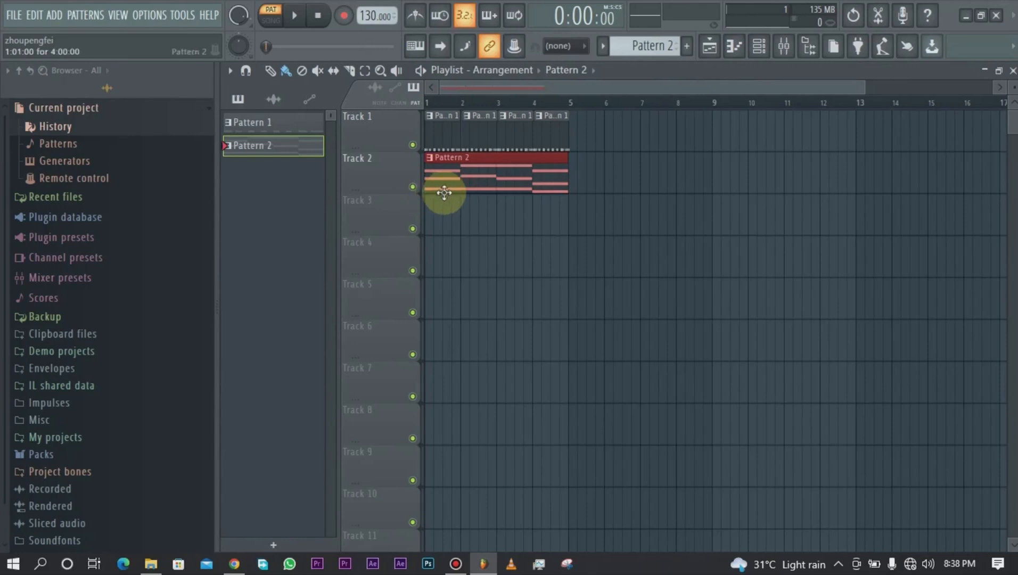
{"action": "right_click", "coordinate": [470, 183]}
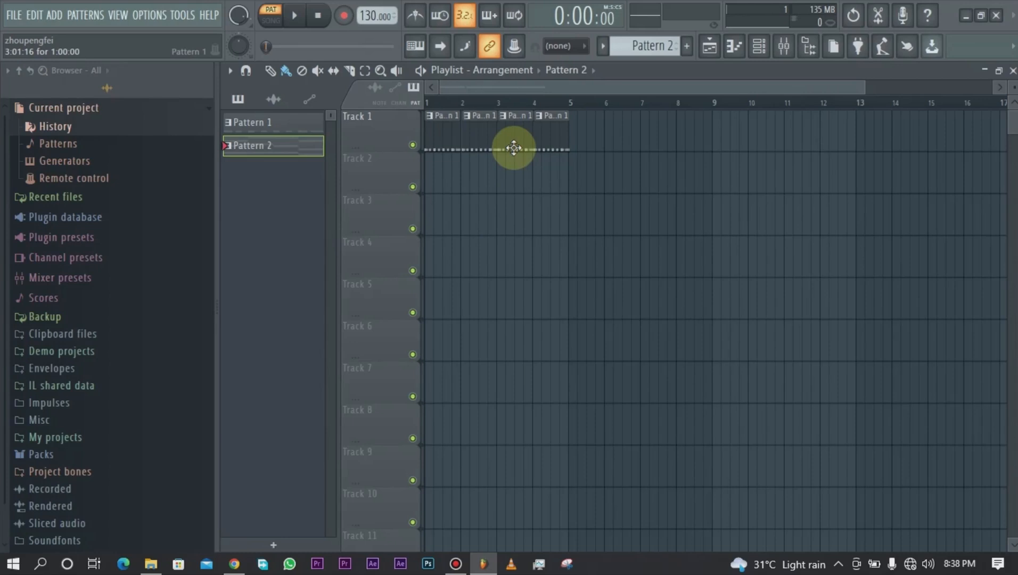
- Place a Pattern 2 clip at bar 1 of Track 2 in the Playlist
{"action": "left_click", "coordinate": [733, 47]}
{"action": "left_click", "coordinate": [709, 47]}
{"action": "left_click", "coordinate": [434, 170]}
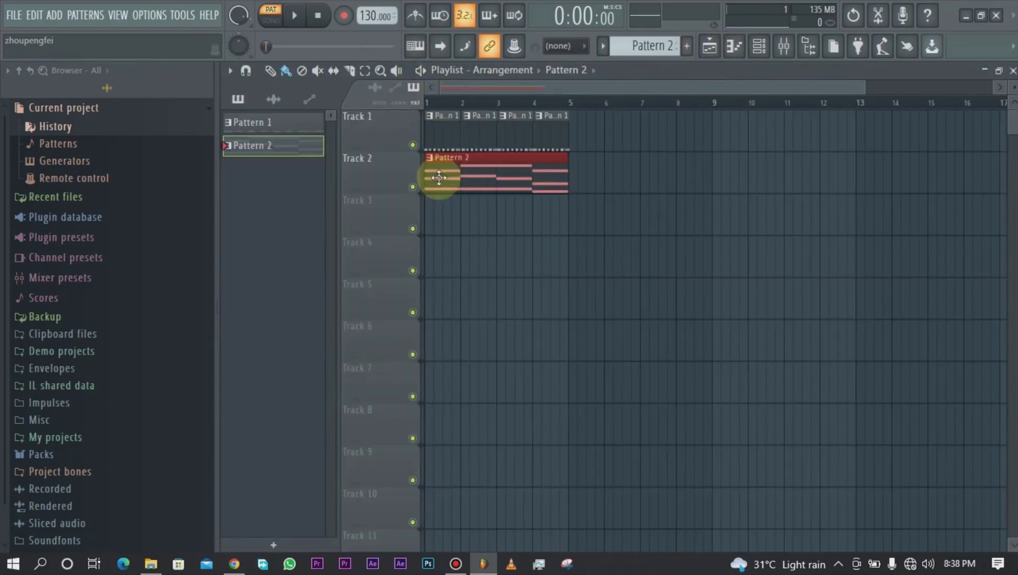
- Play the arrangement in song mode to hear the Pattern 1 drums with the Pattern 2 chords, and stop it
{"action": "left_click", "coordinate": [456, 111]}
{"action": "key", "text": "space"}
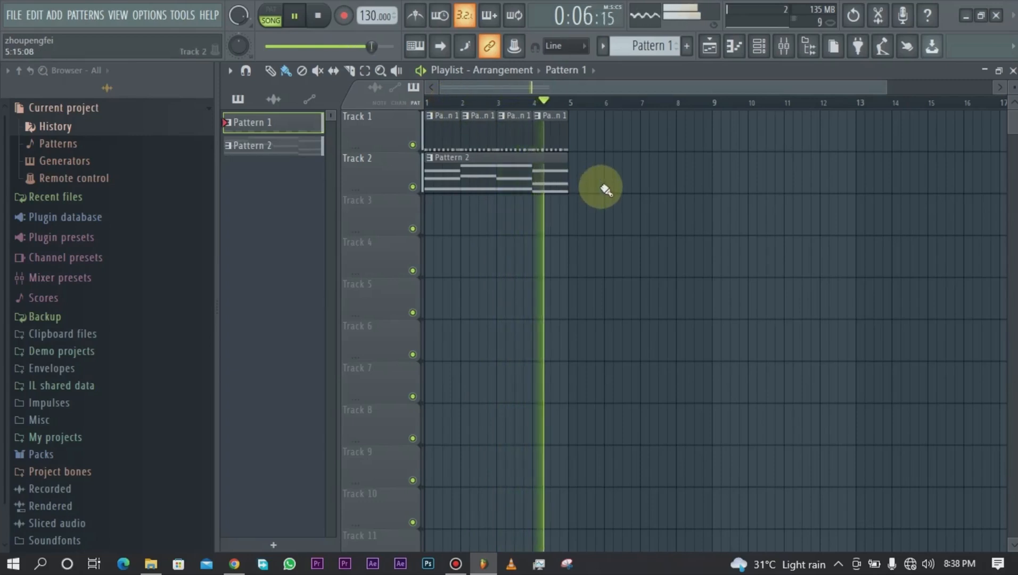
{"action": "key", "text": "space"}
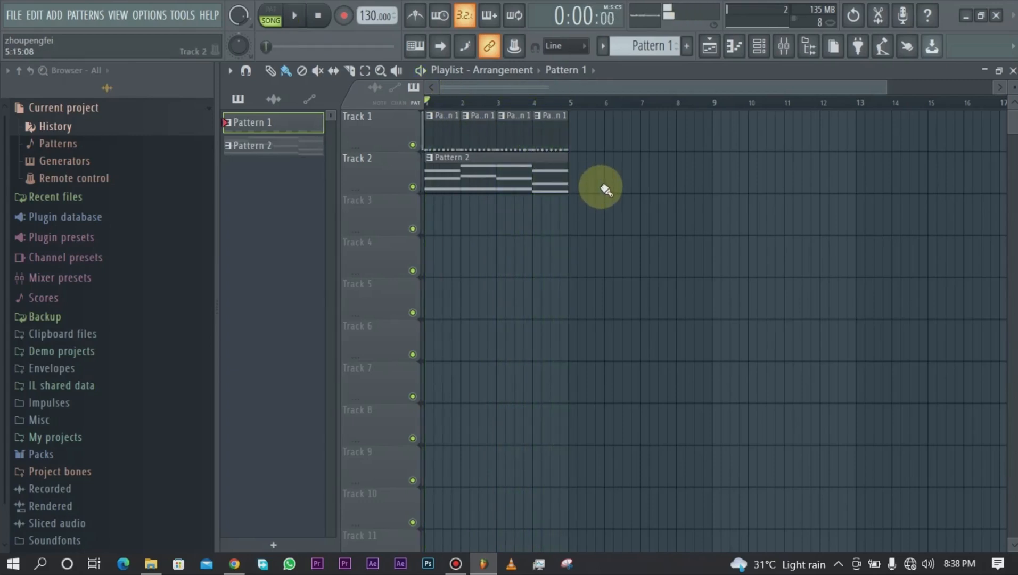
- Open the Channel rack and switch from Pattern 1 to Pattern 2
{"action": "left_click", "coordinate": [758, 45]}
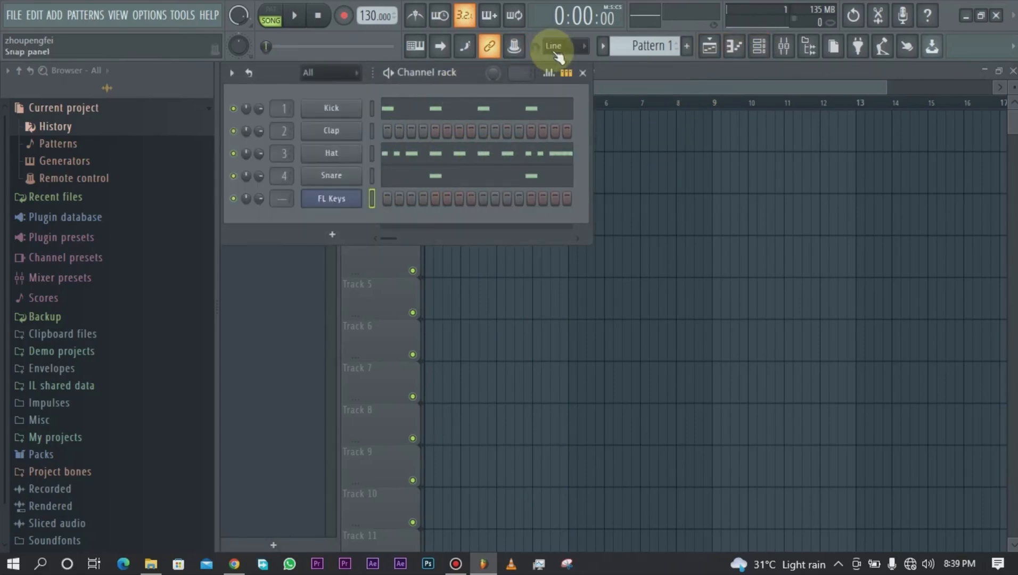
{"action": "left_click", "coordinate": [604, 48]}
{"action": "left_click", "coordinate": [631, 81]}
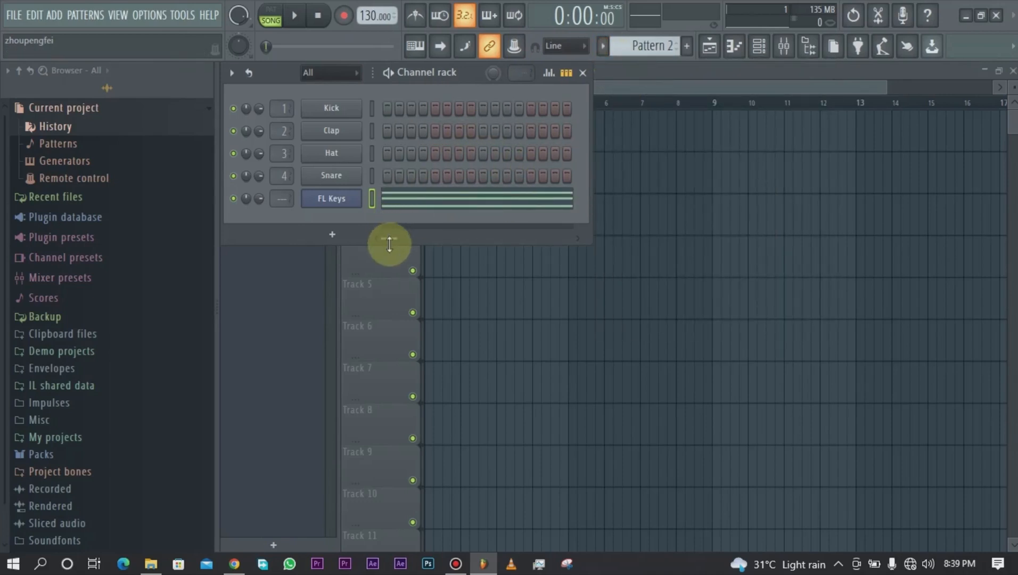
- Widen the Channel rack to view more of the FL Keys notes across the bars, and restore its width
{"action": "mouse_move", "coordinate": [389, 238]}
{"action": "left_mouse_down"}
{"action": "mouse_move", "coordinate": [409, 235]}
{"action": "mouse_move", "coordinate": [386, 234]}
{"action": "left_mouse_up"}
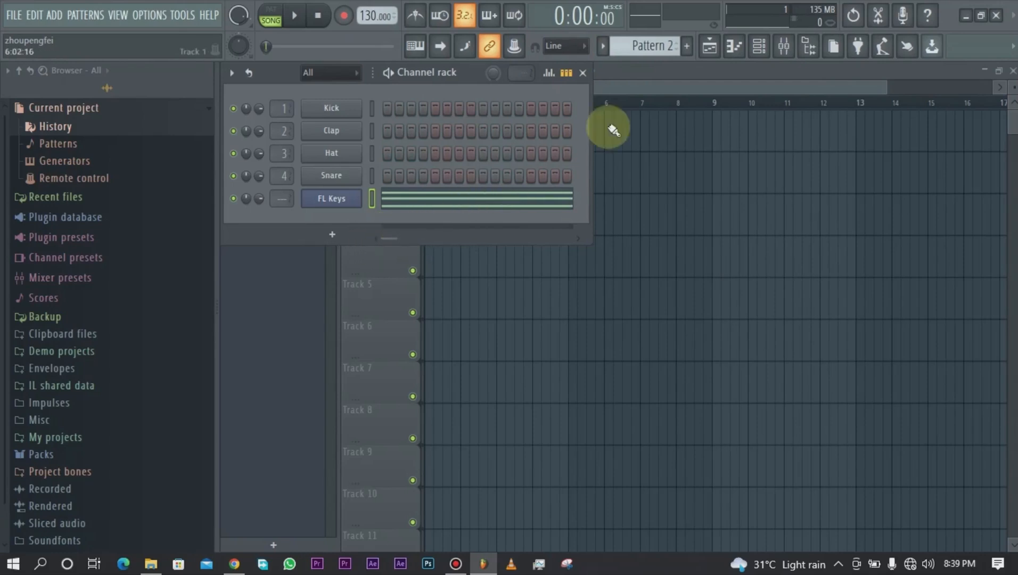
{"action": "left_click_drag", "start_coordinate": [590, 135], "coordinate": [972, 145]}
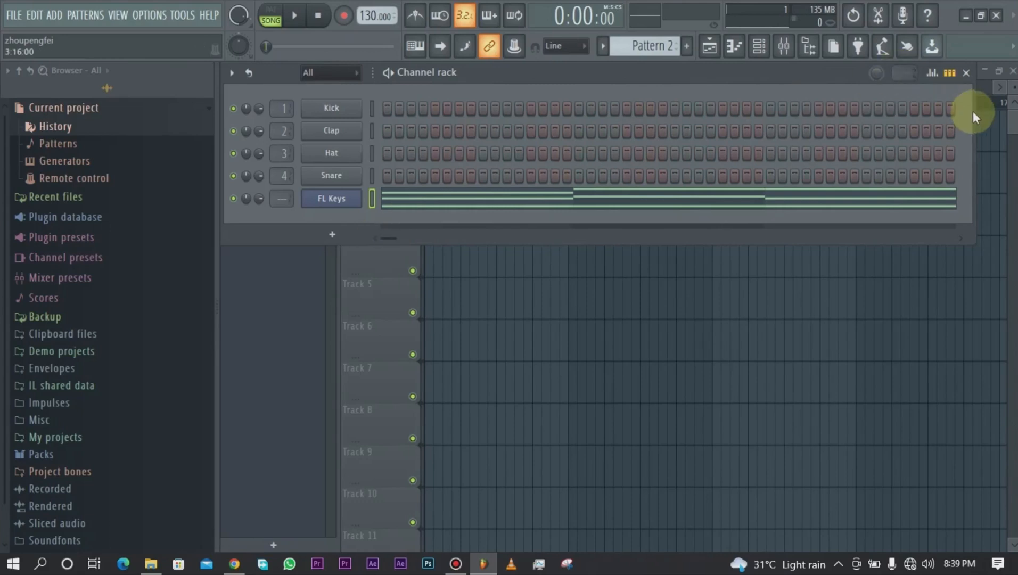
{"action": "left_click_drag", "start_coordinate": [976, 113], "coordinate": [585, 208]}
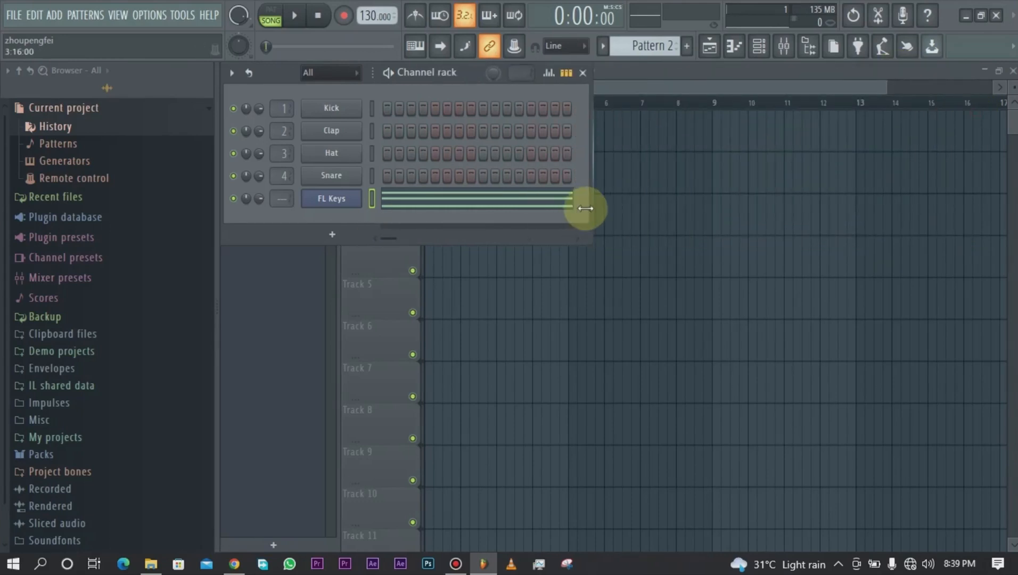
- Open the FL Keys piano roll for Pattern 2 and fit the four chord bars in view
{"action": "left_click", "coordinate": [476, 204]}
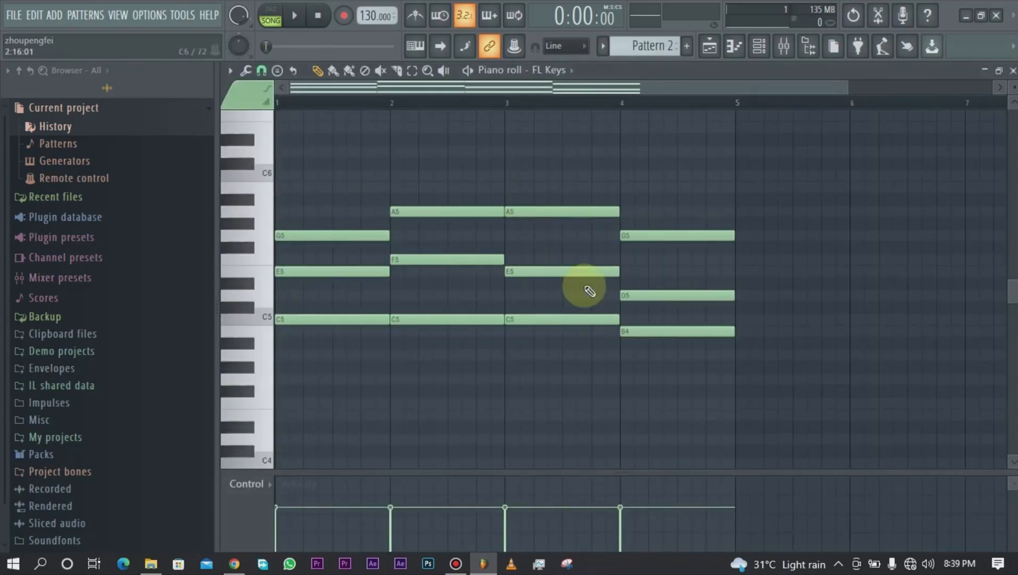
{"action": "left_click_drag", "start_coordinate": [842, 84], "coordinate": [807, 85]}
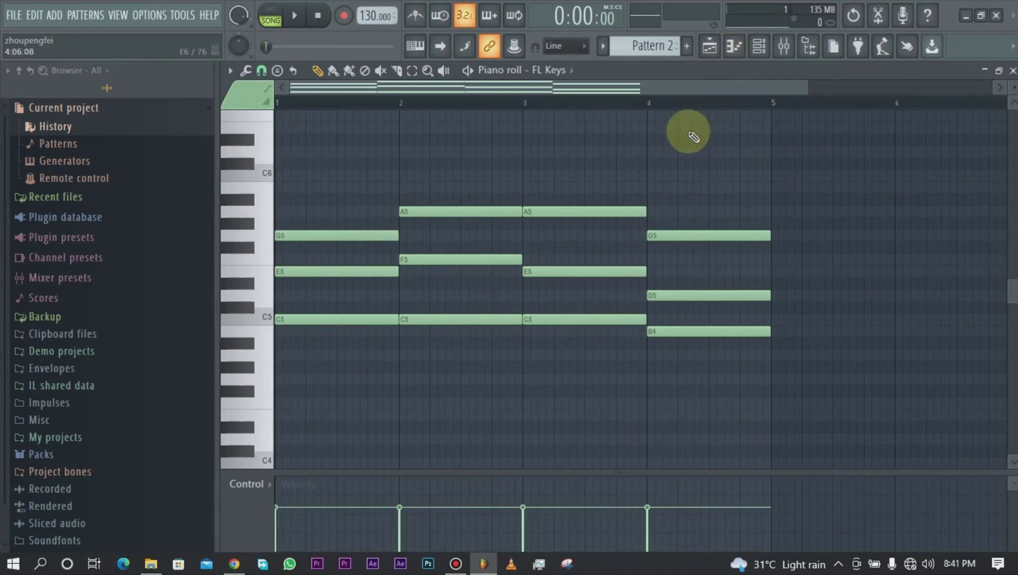